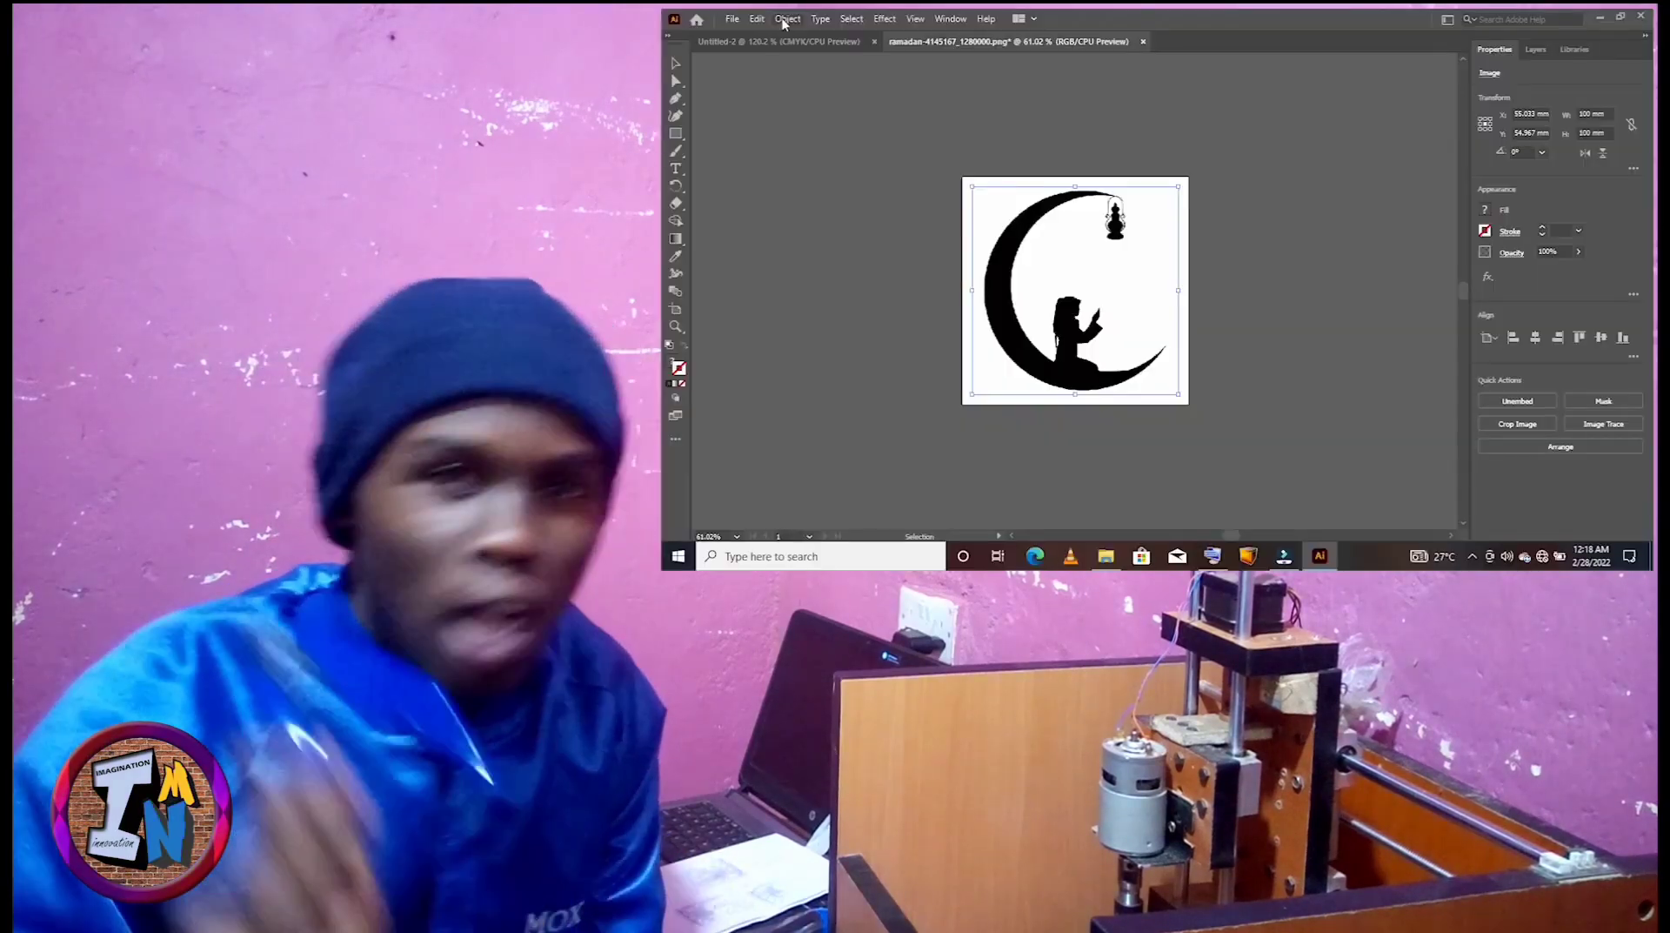
Set up a new 110 × 110 mm custom document in millimetres, CMYK Color, 300 ppi.
left_click(787, 19)
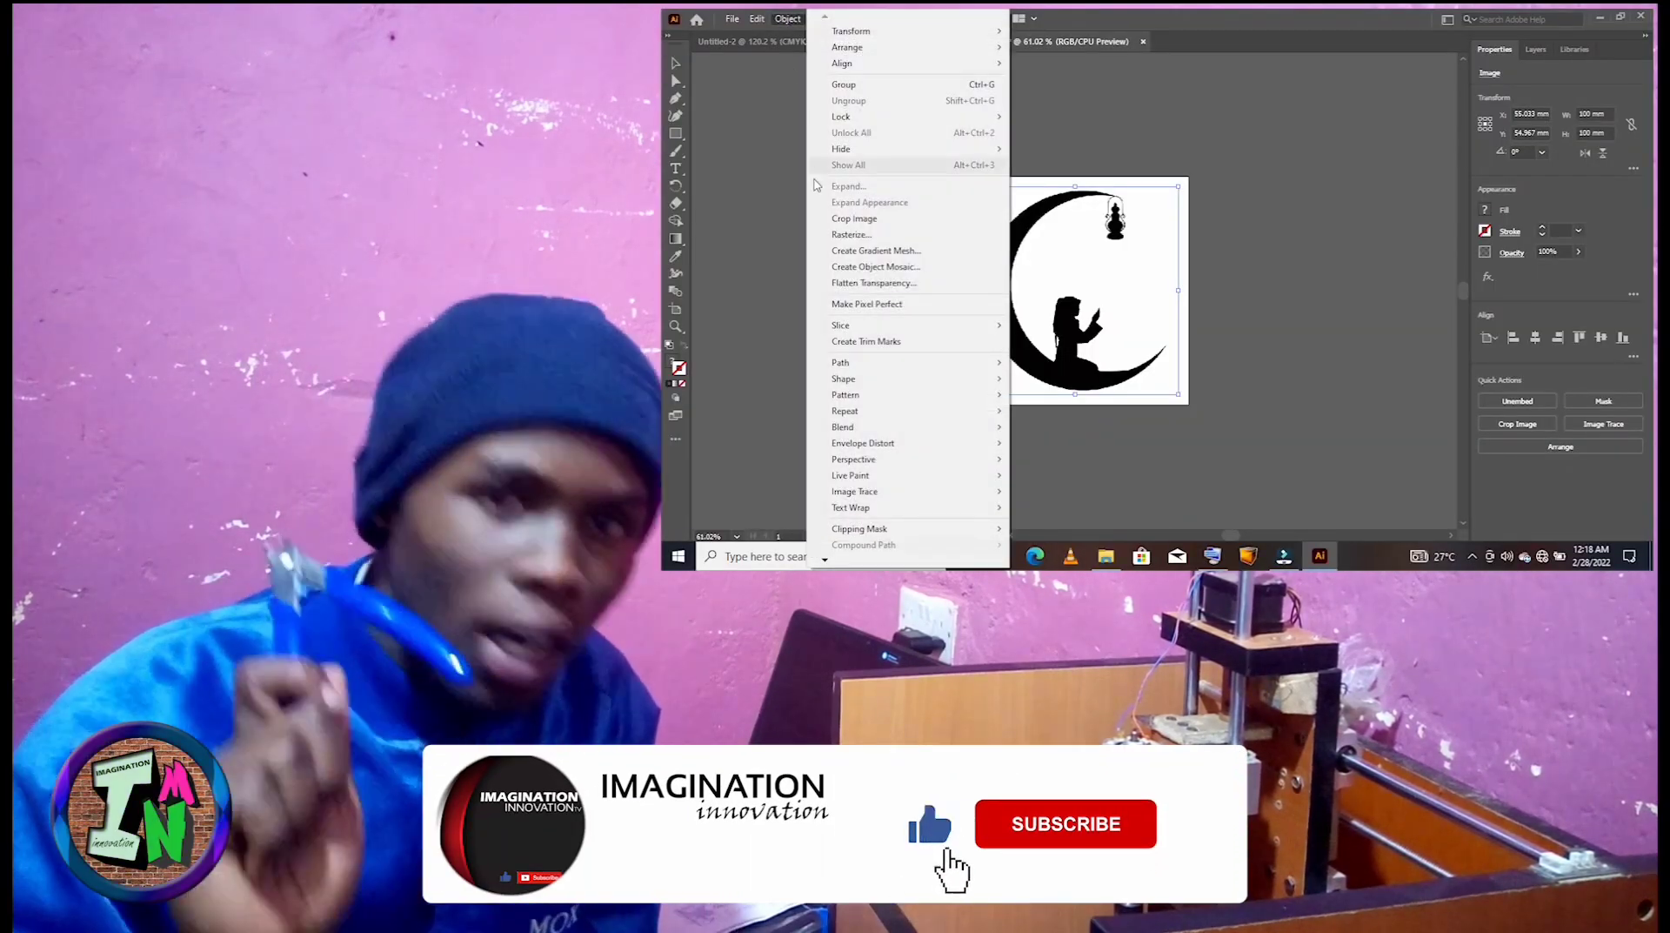
mouse_move(974, 490)
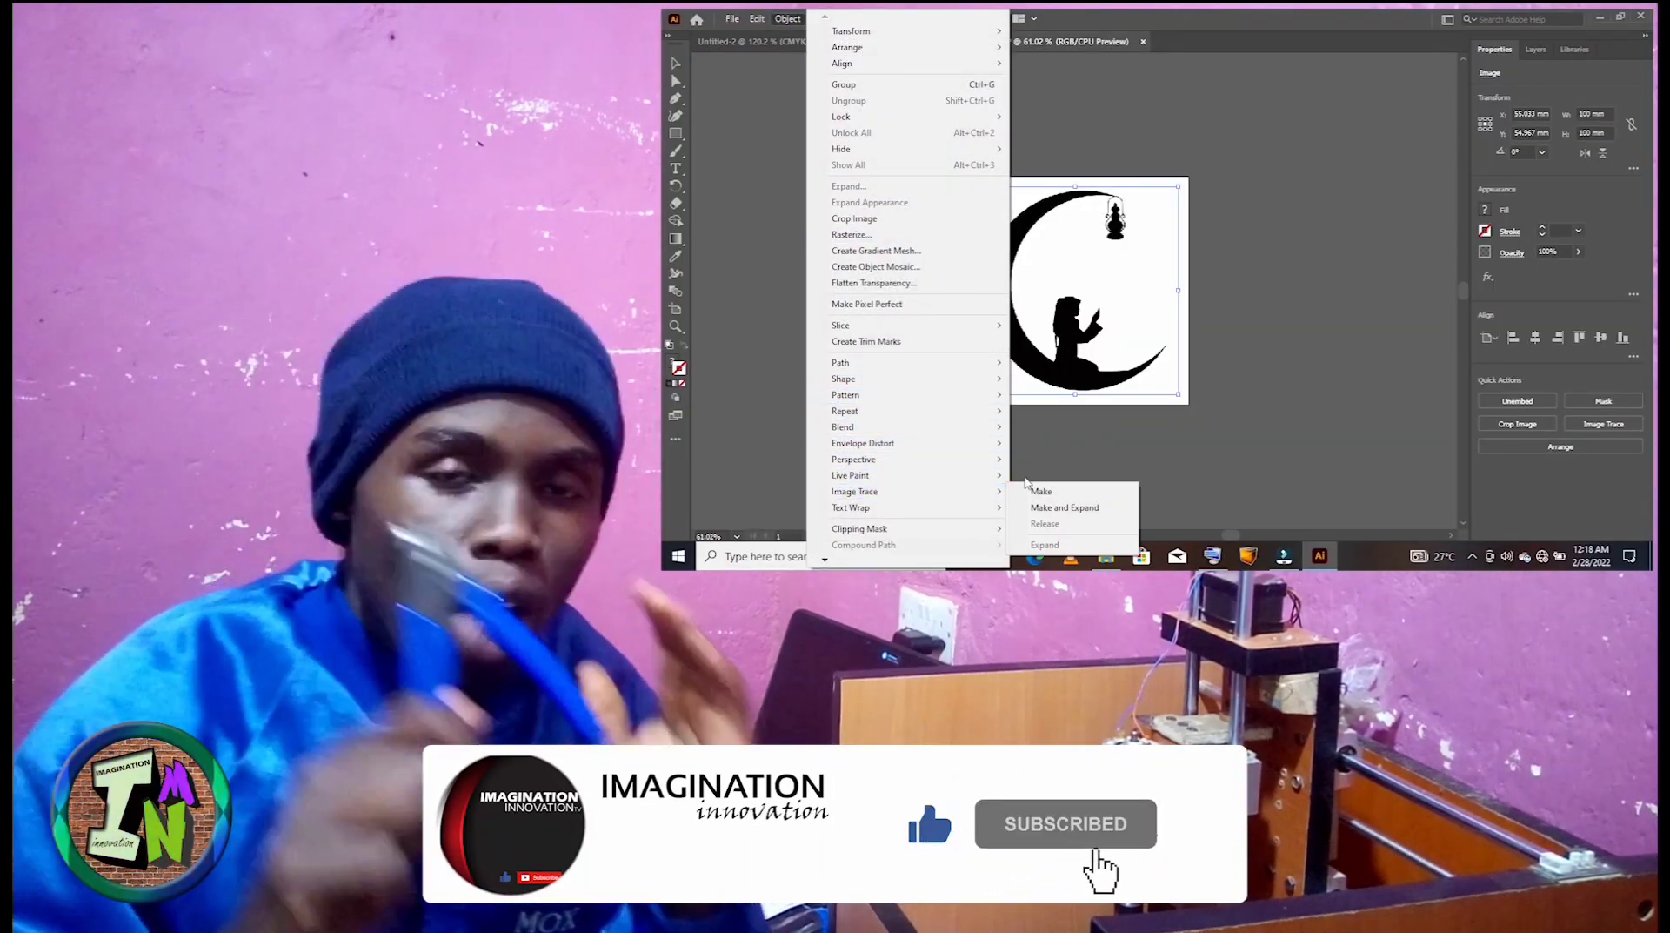
left_click(1044, 493)
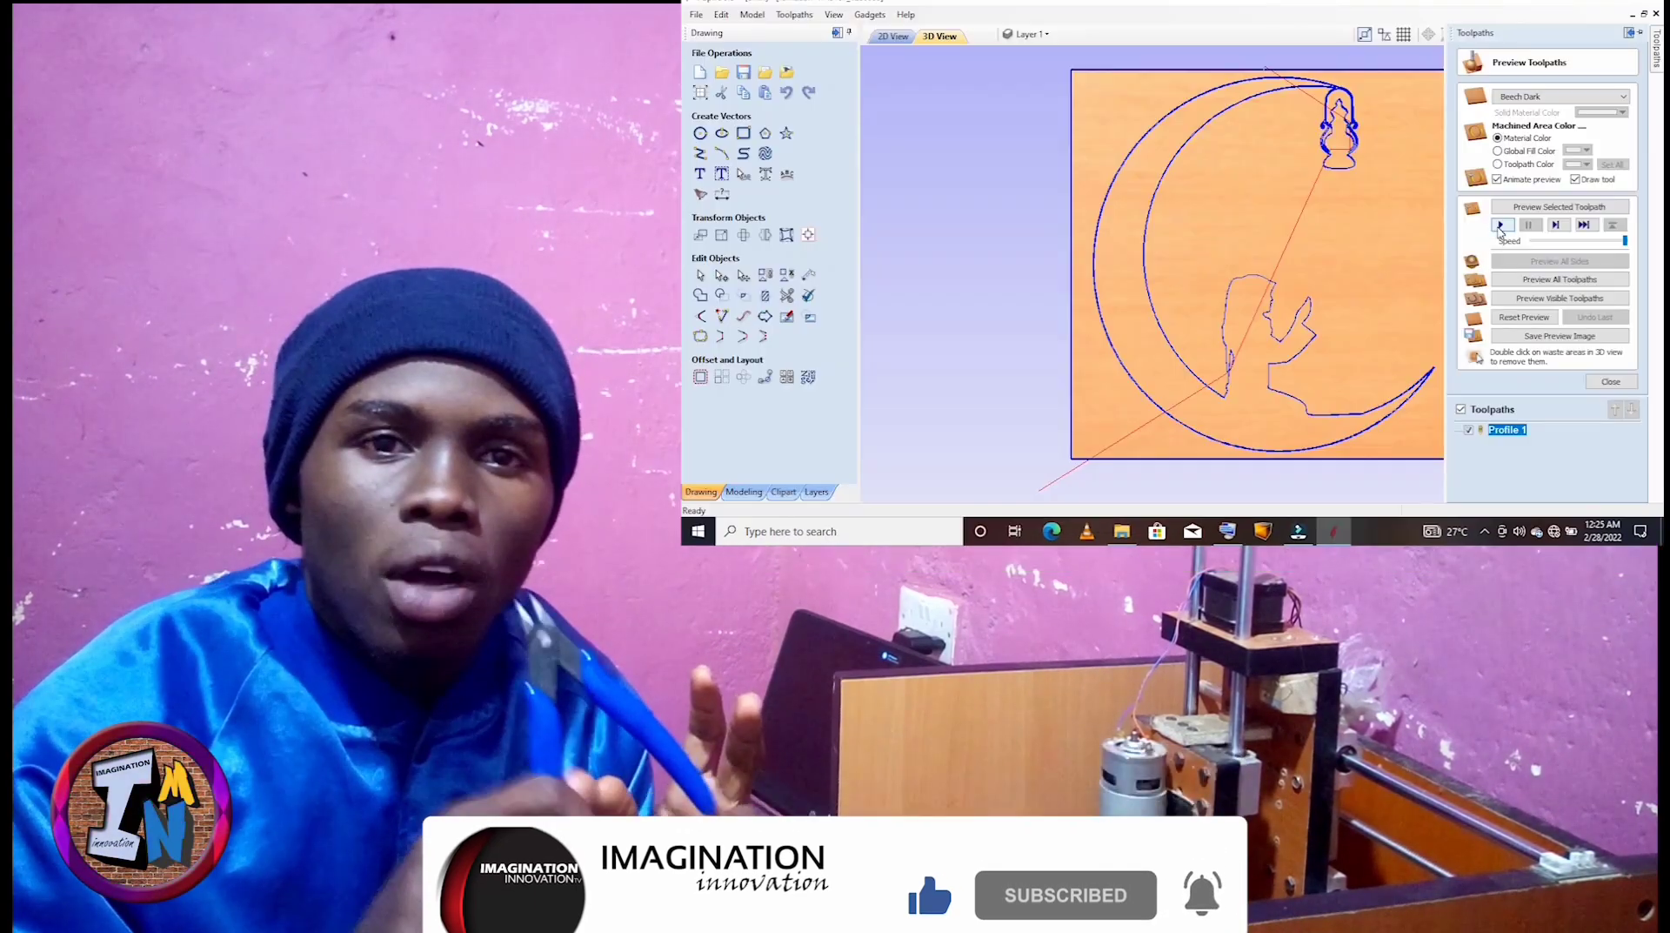
left_click(1500, 225)
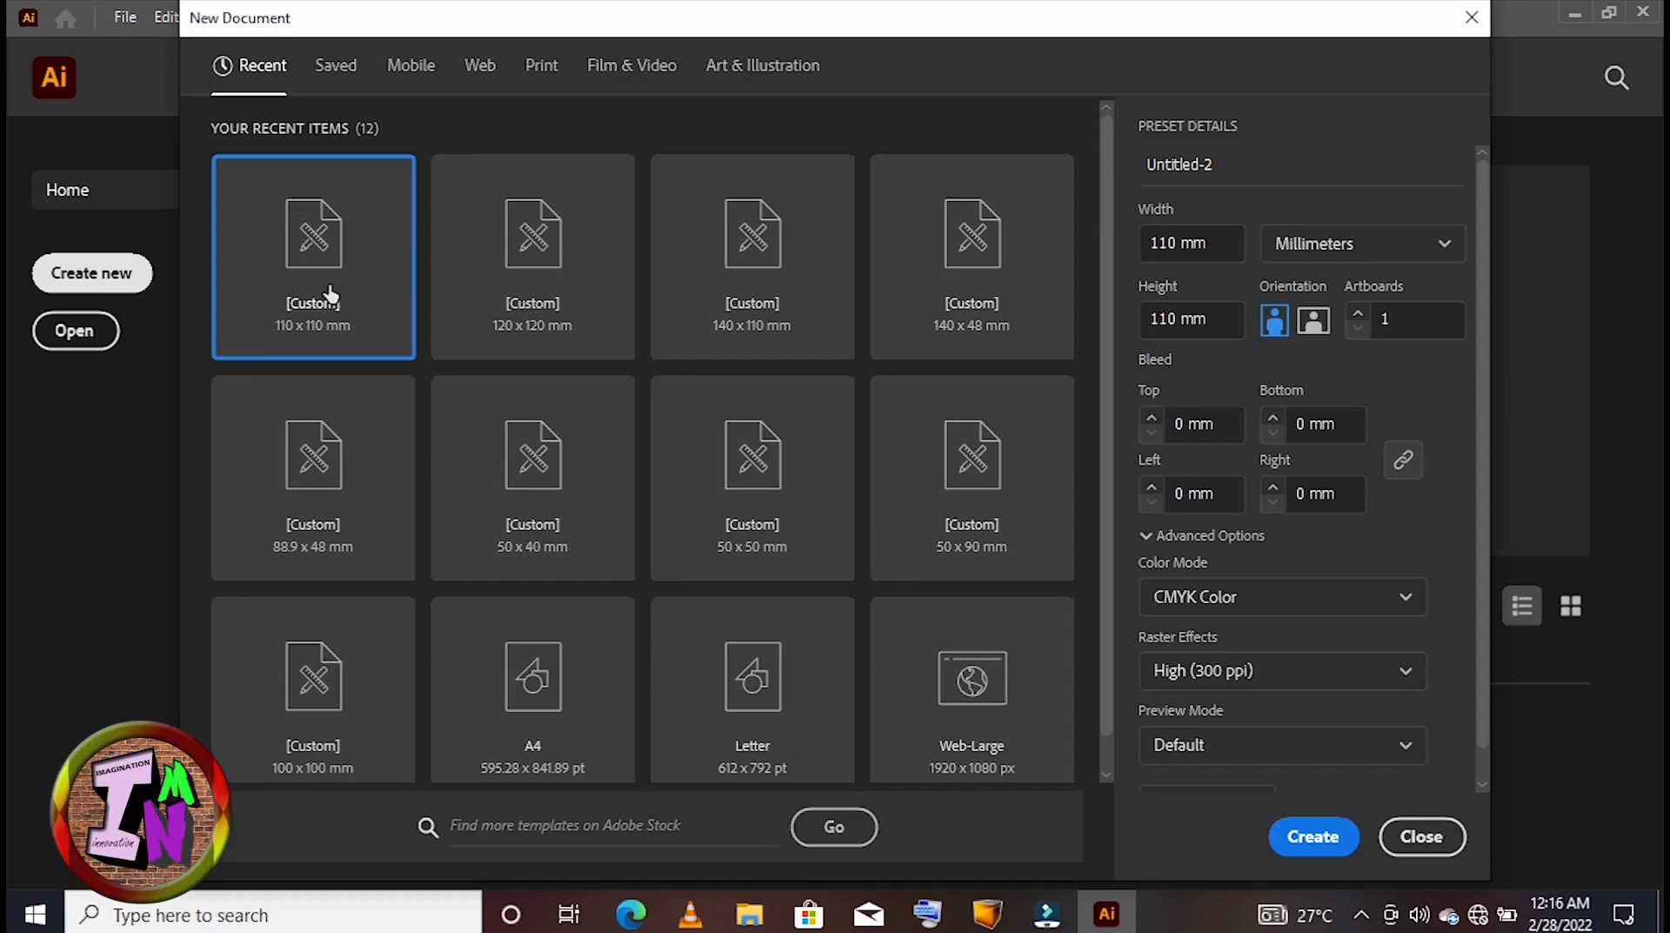
Create the blank document, then open ramadan-4145167_1280000 from Downloads.
left_click(1313, 836)
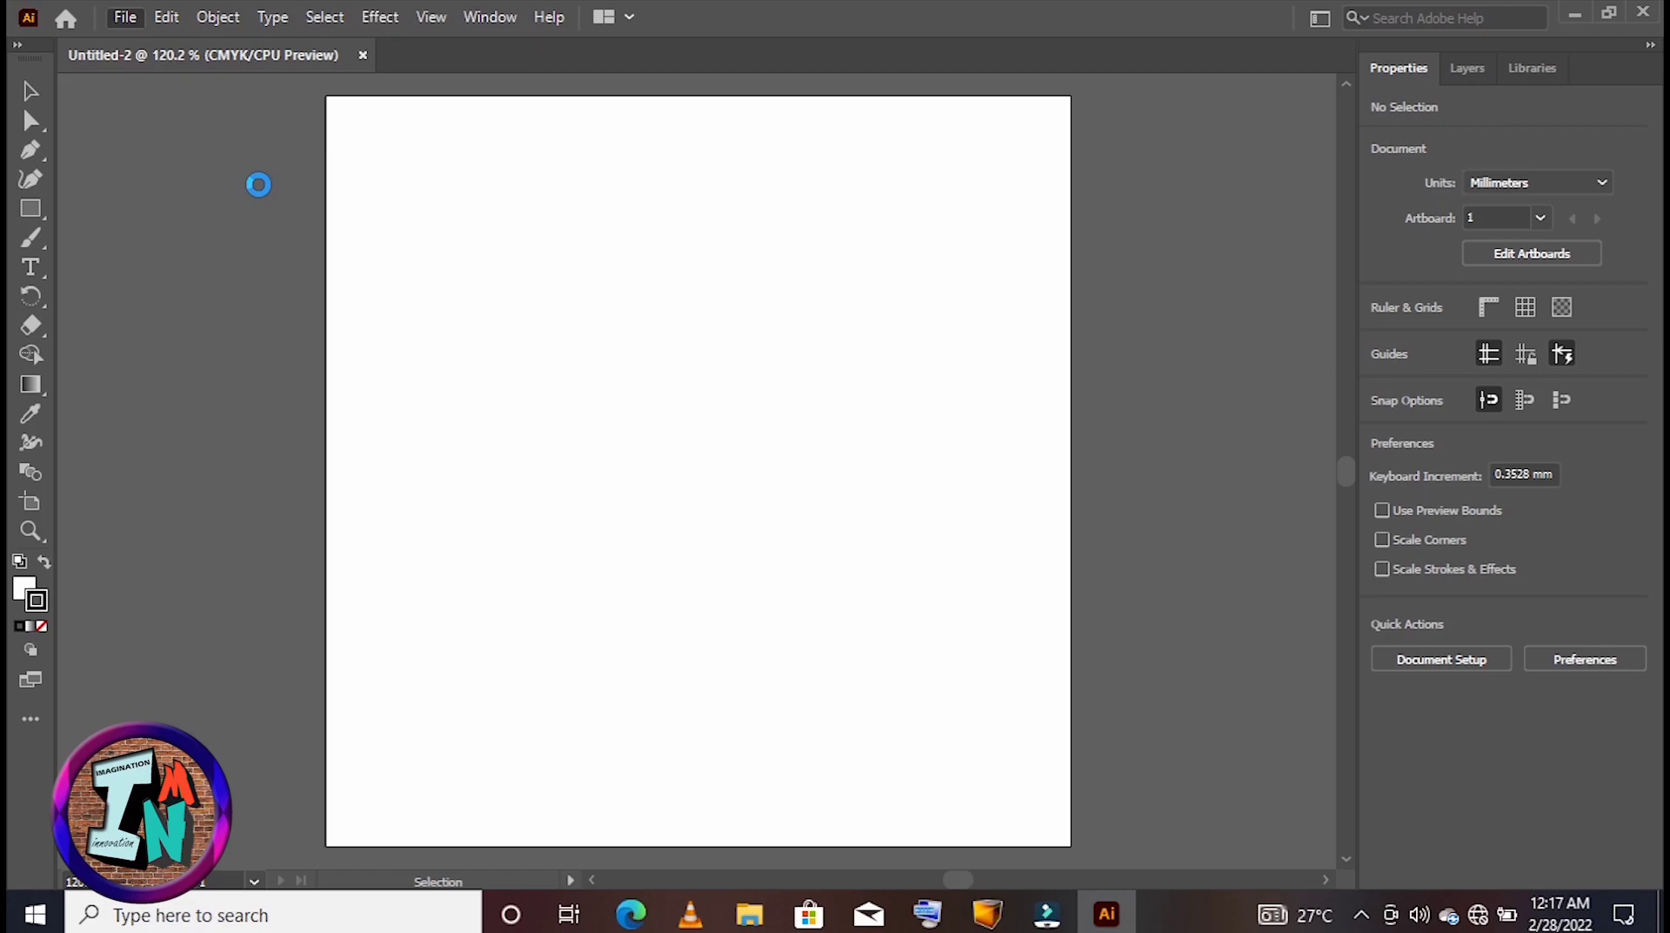
key("ctrl+o")
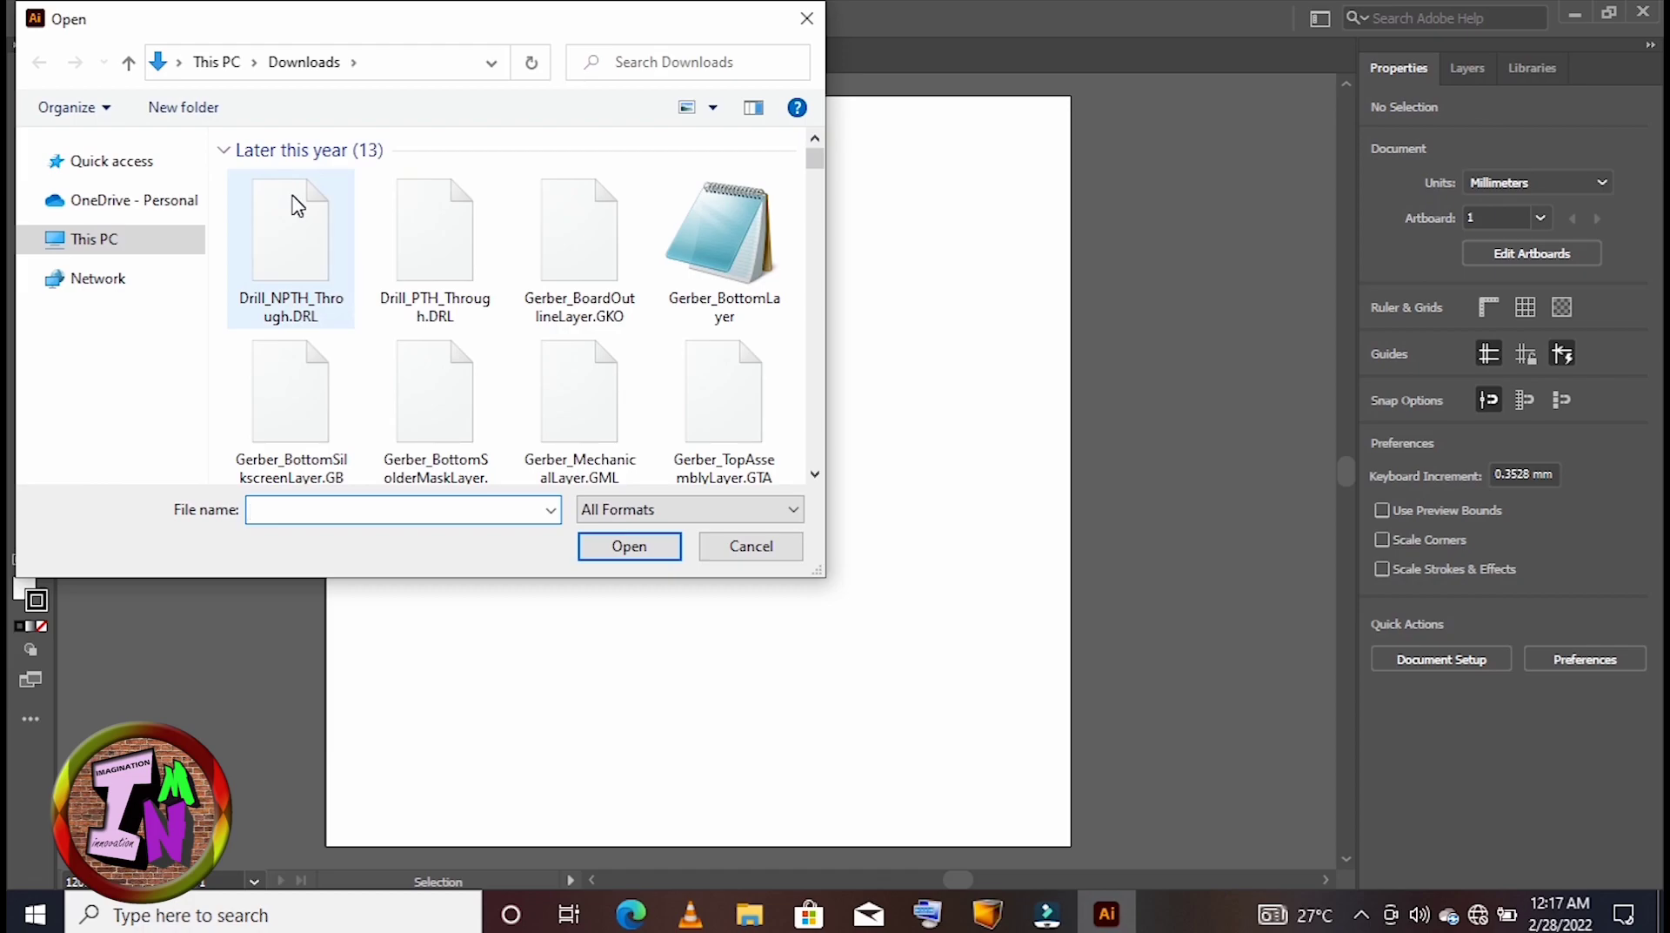
scroll(366, 246, "down", 2)
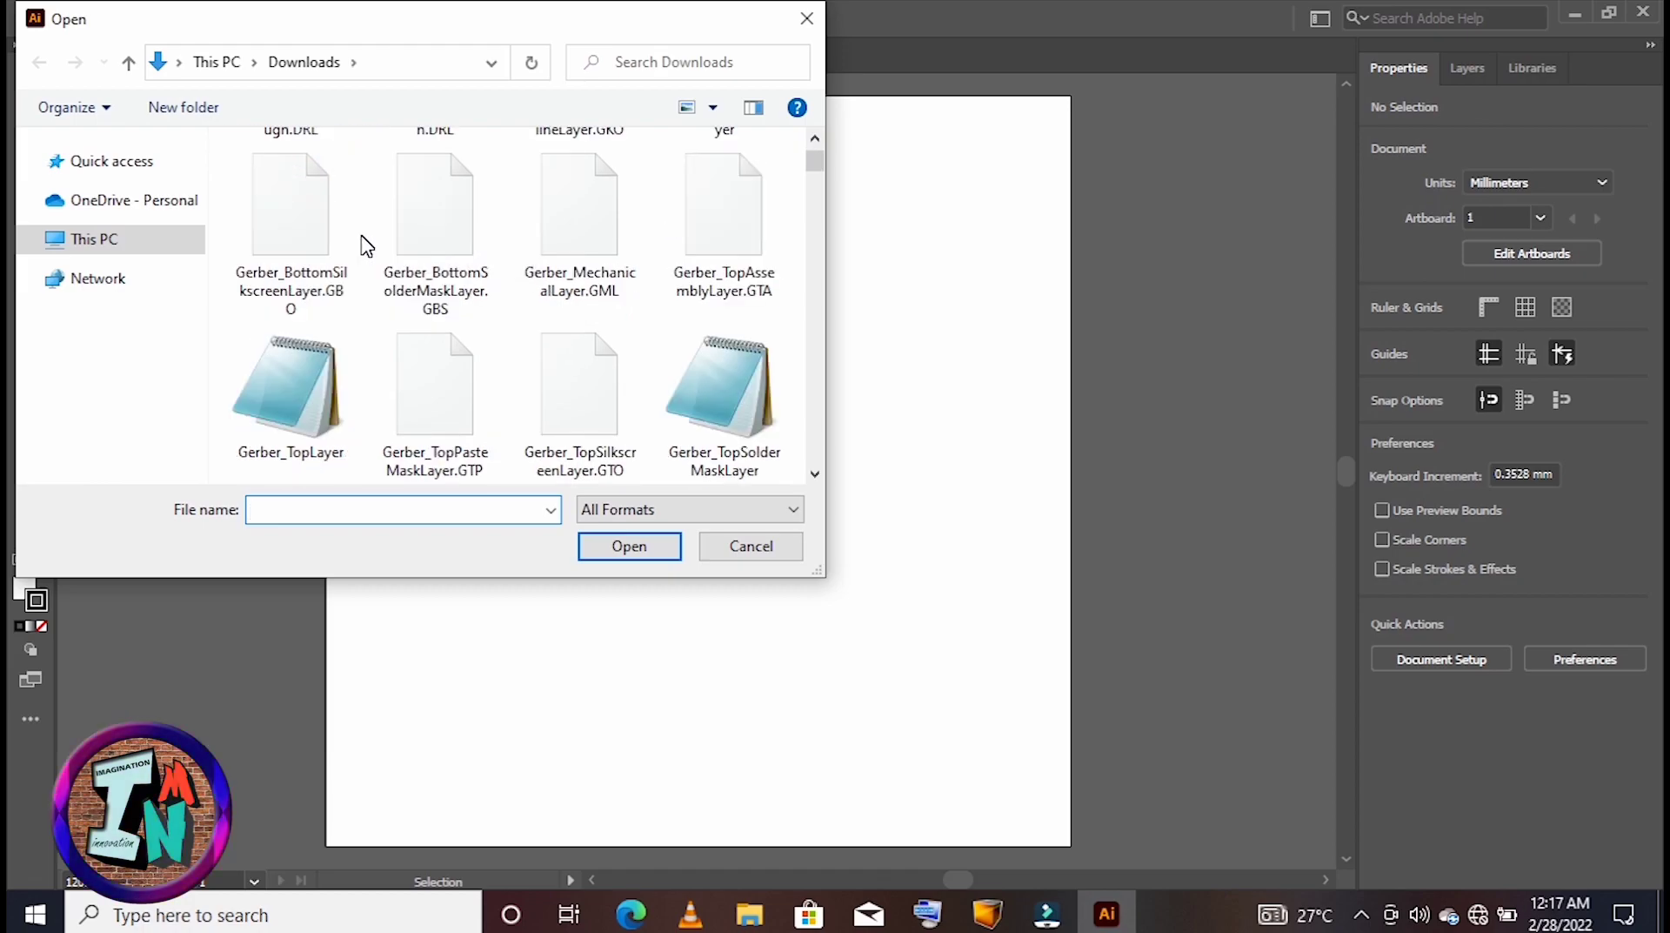
scroll(547, 348, "down", 2)
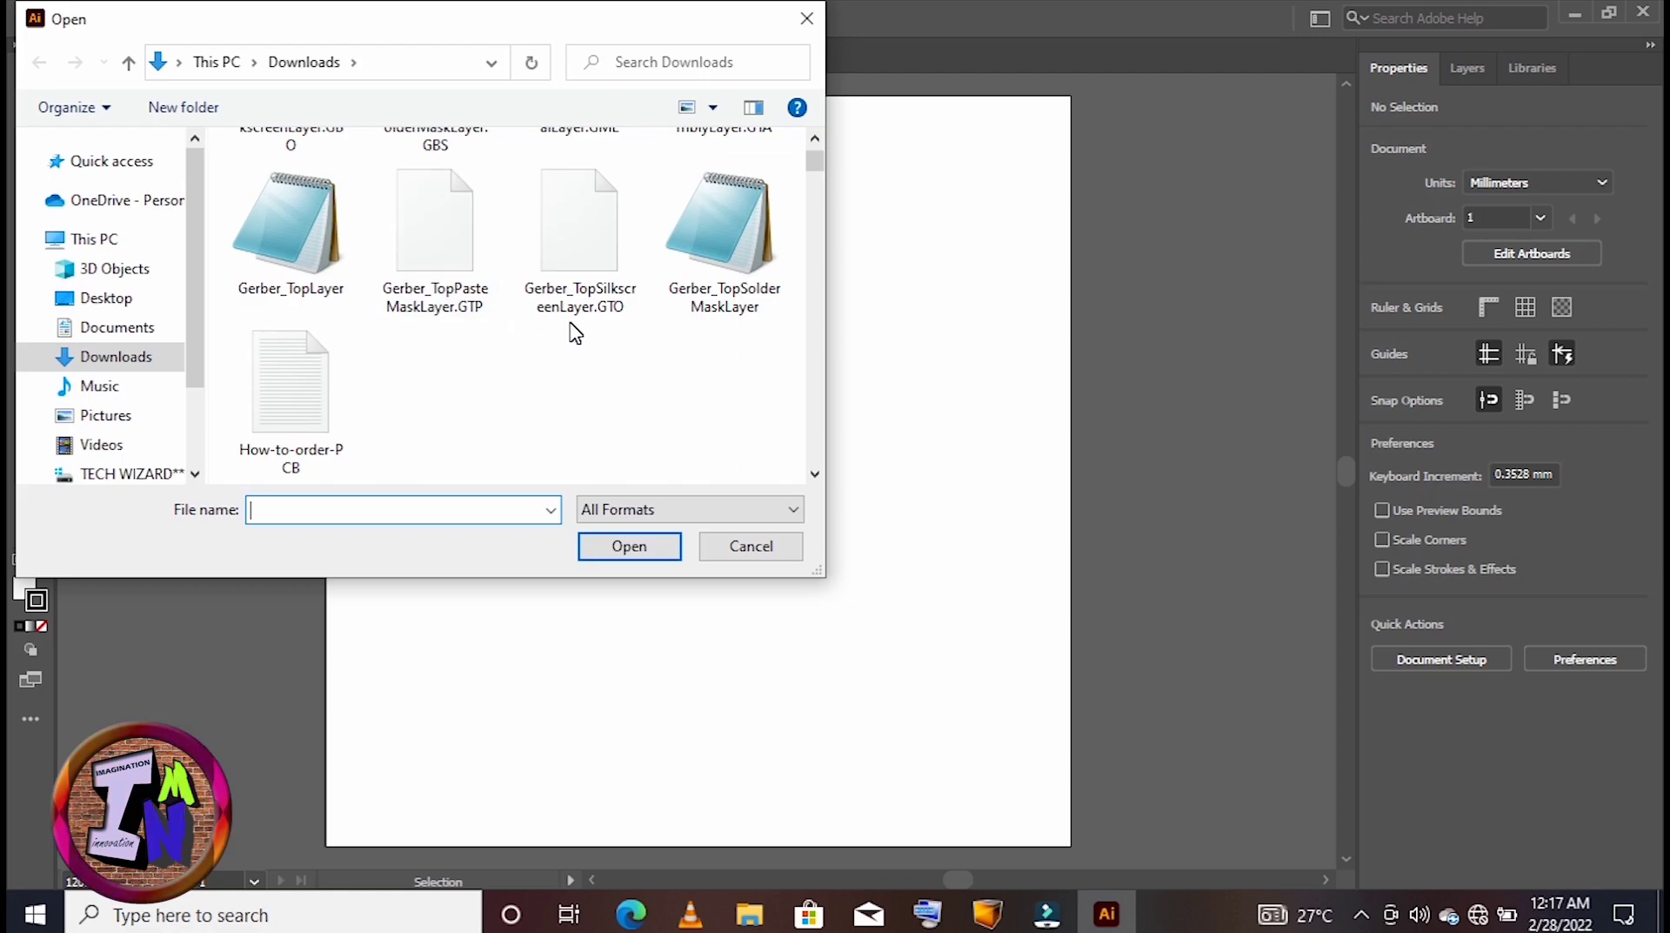
scroll(574, 334, "down", 5)
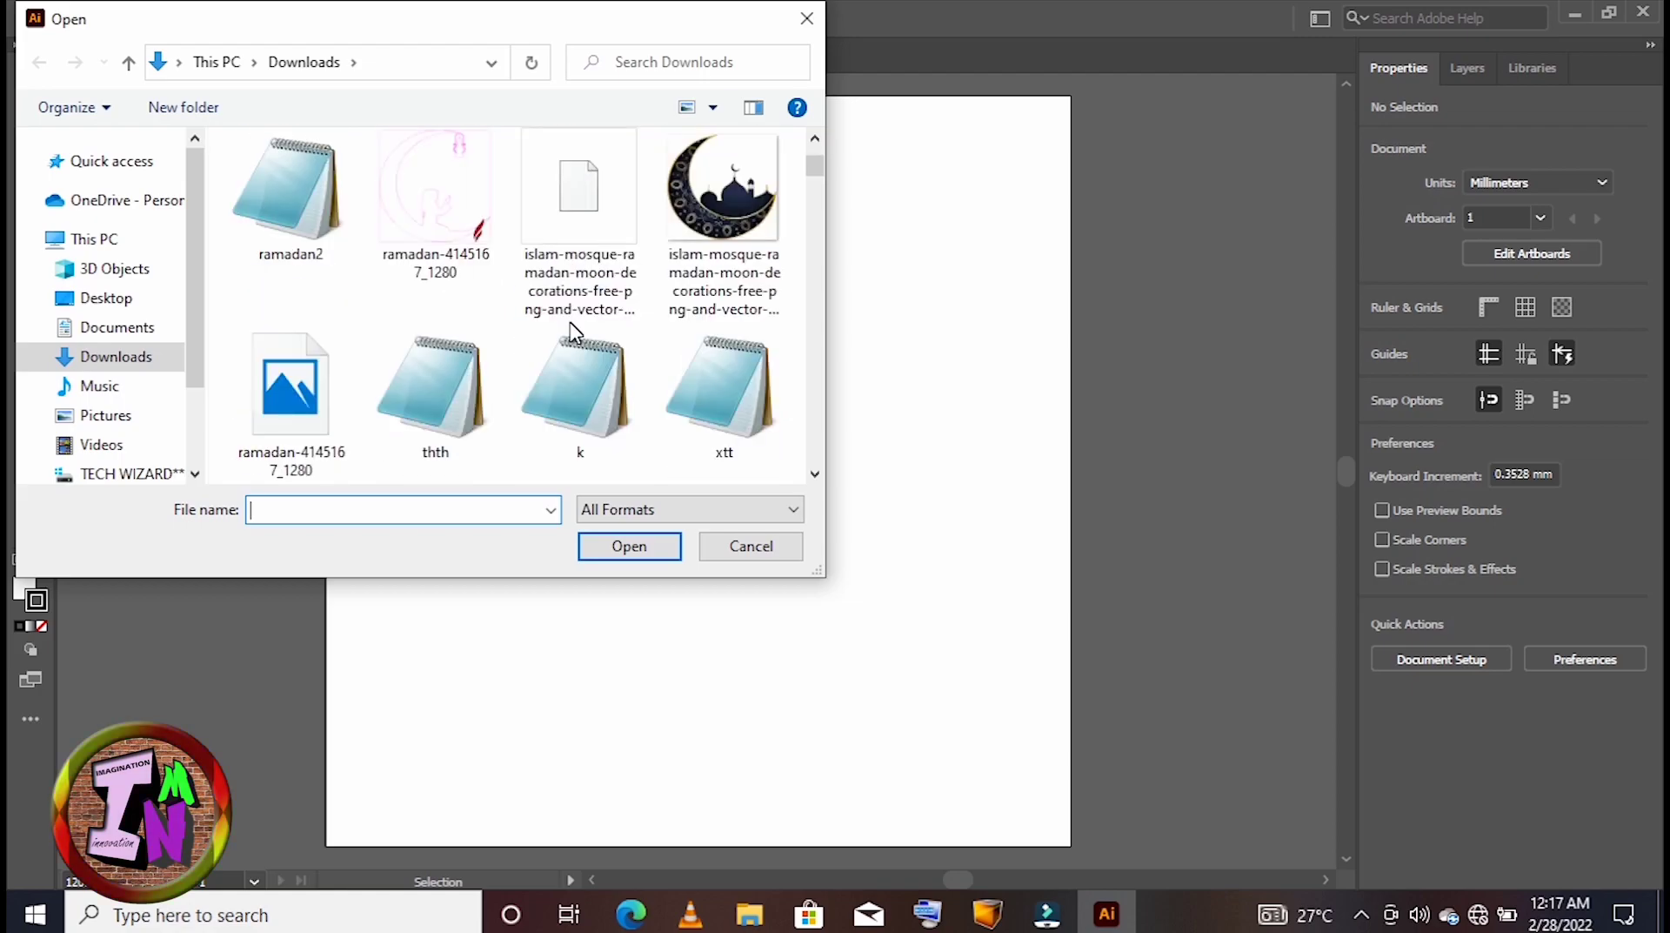
scroll(574, 333, "up", 2)
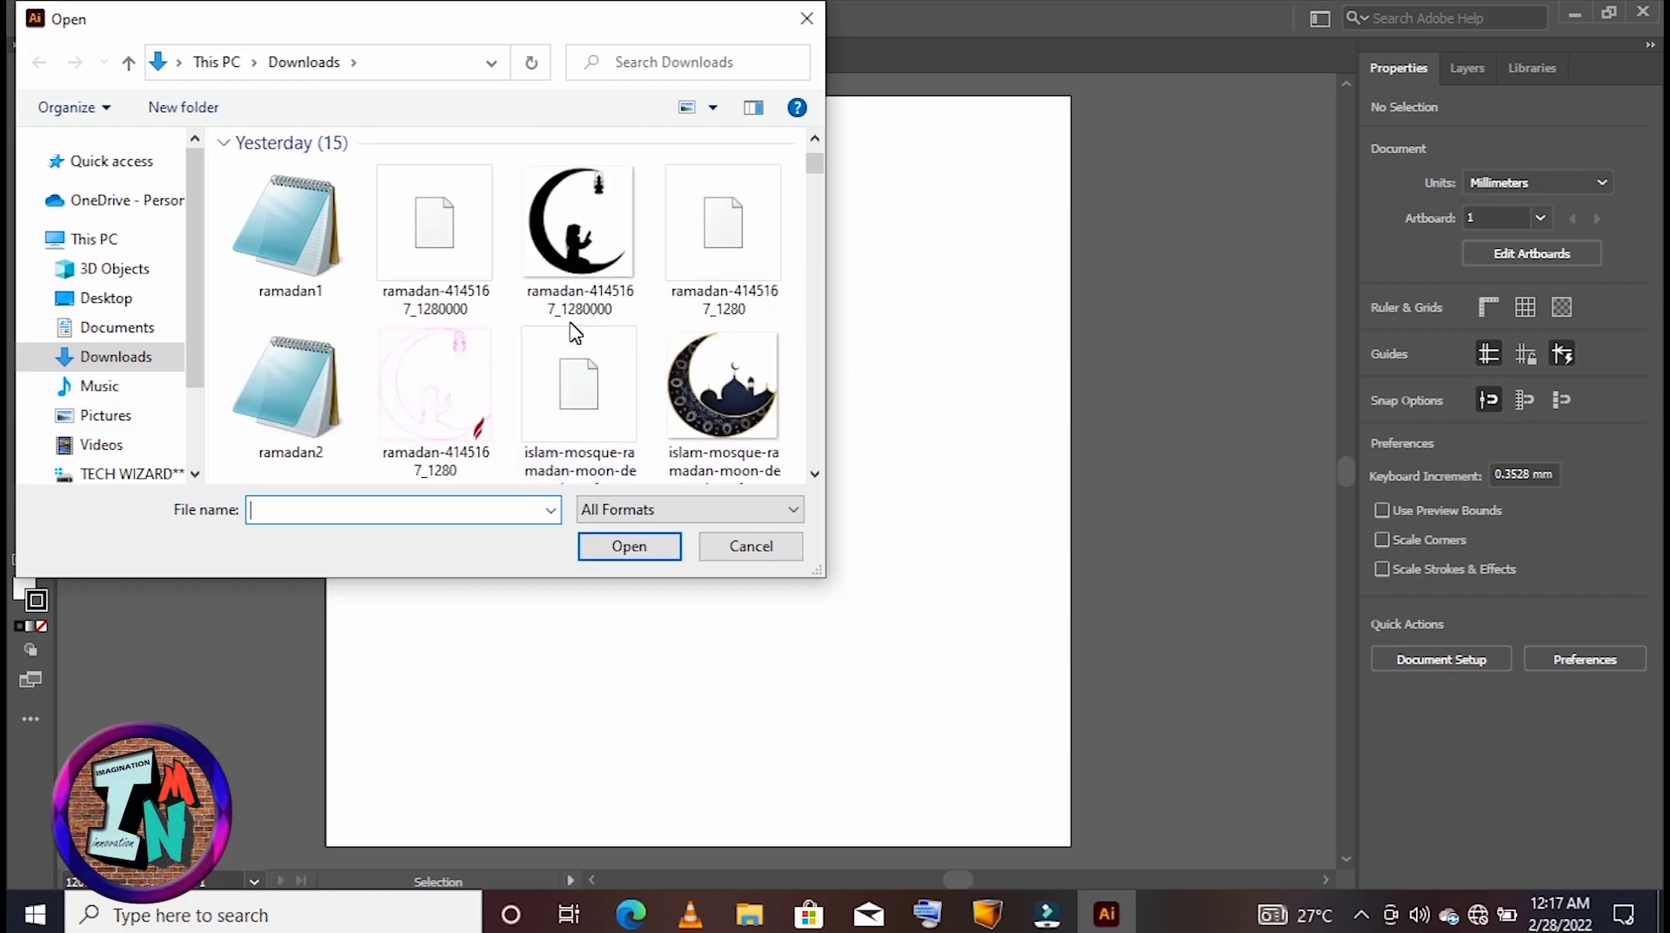
left_click(564, 270)
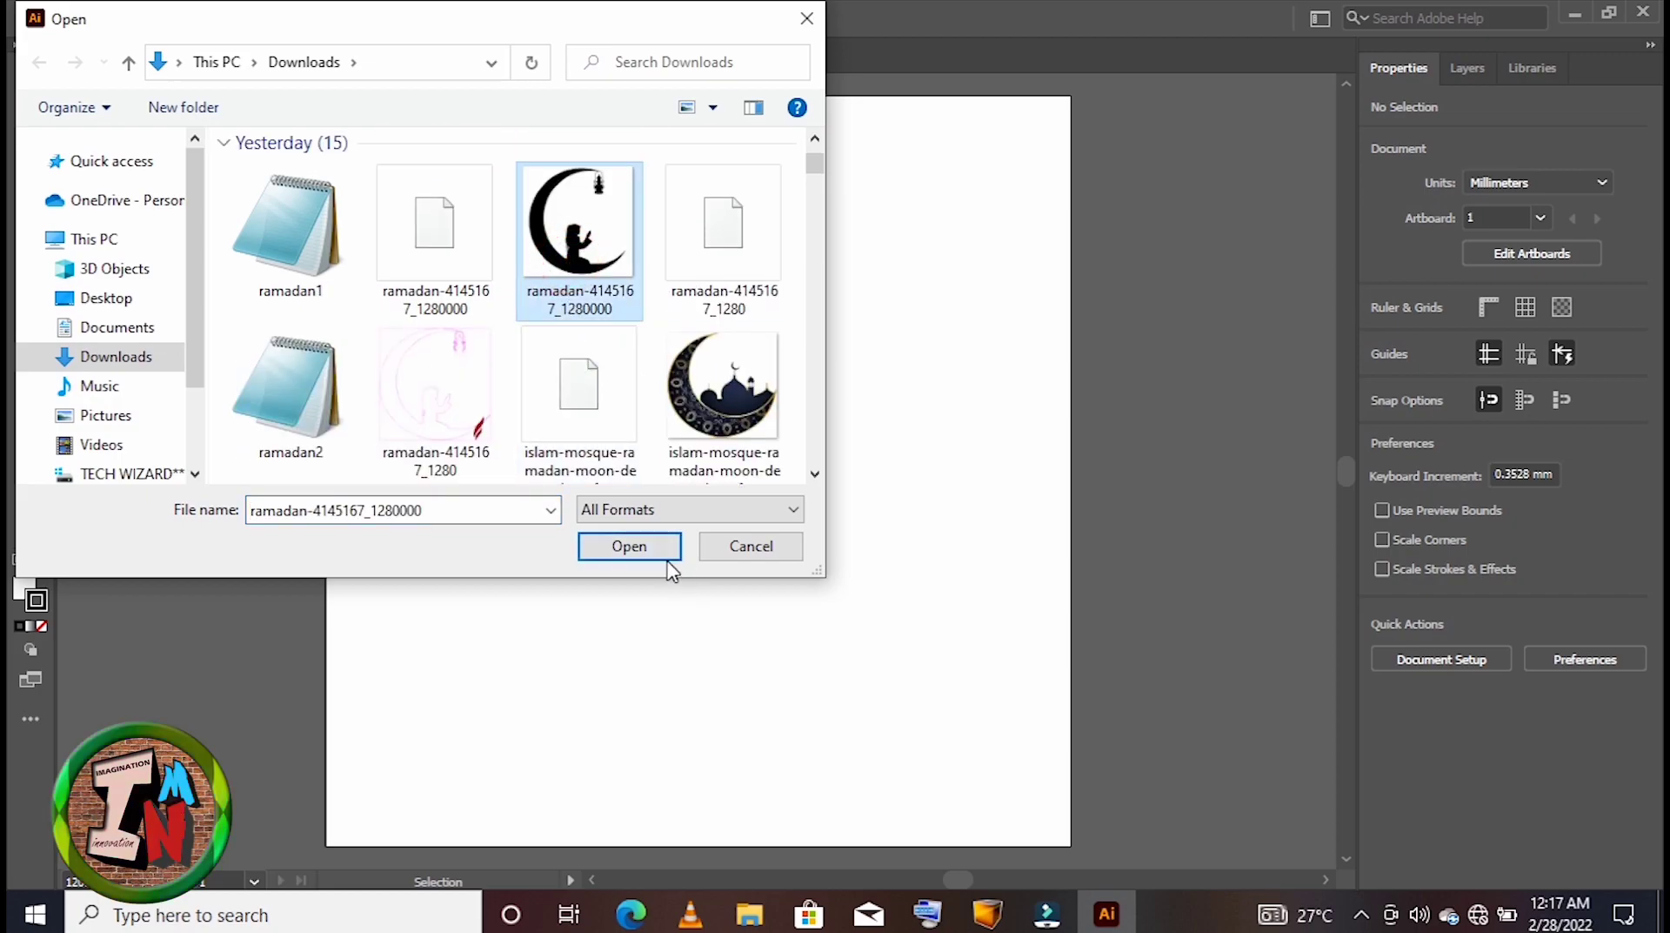
left_click(614, 548)
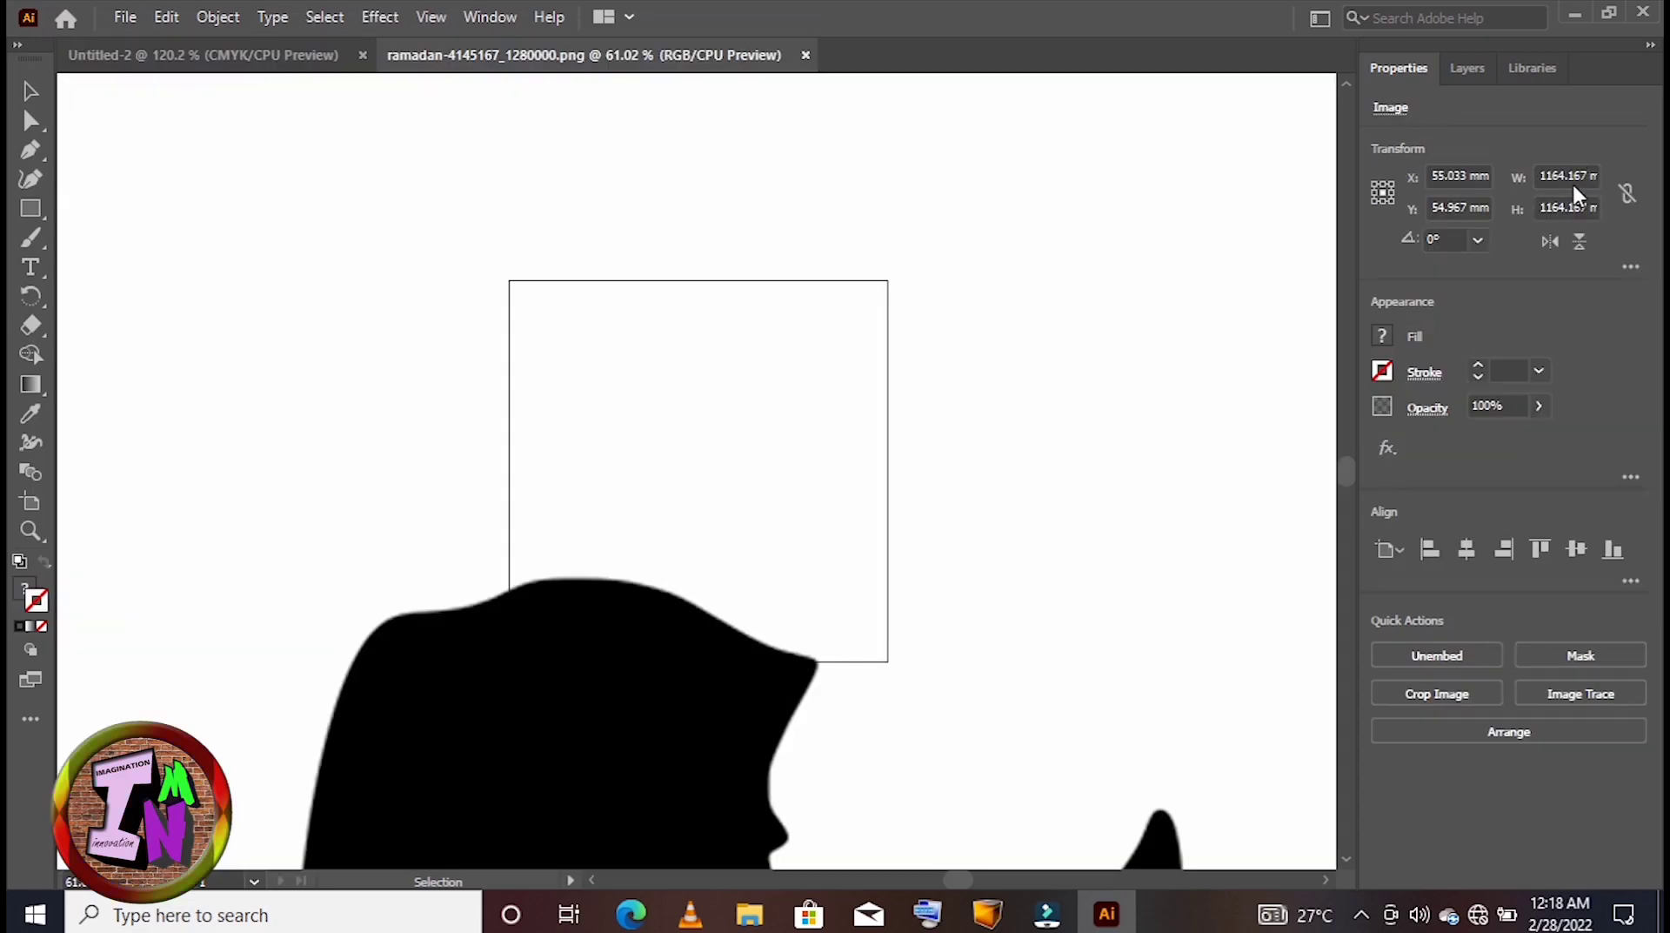
Resize the silhouette image to W 100 mm and H 100 mm, then select it.
left_click(1557, 178)
double_click(1557, 177)
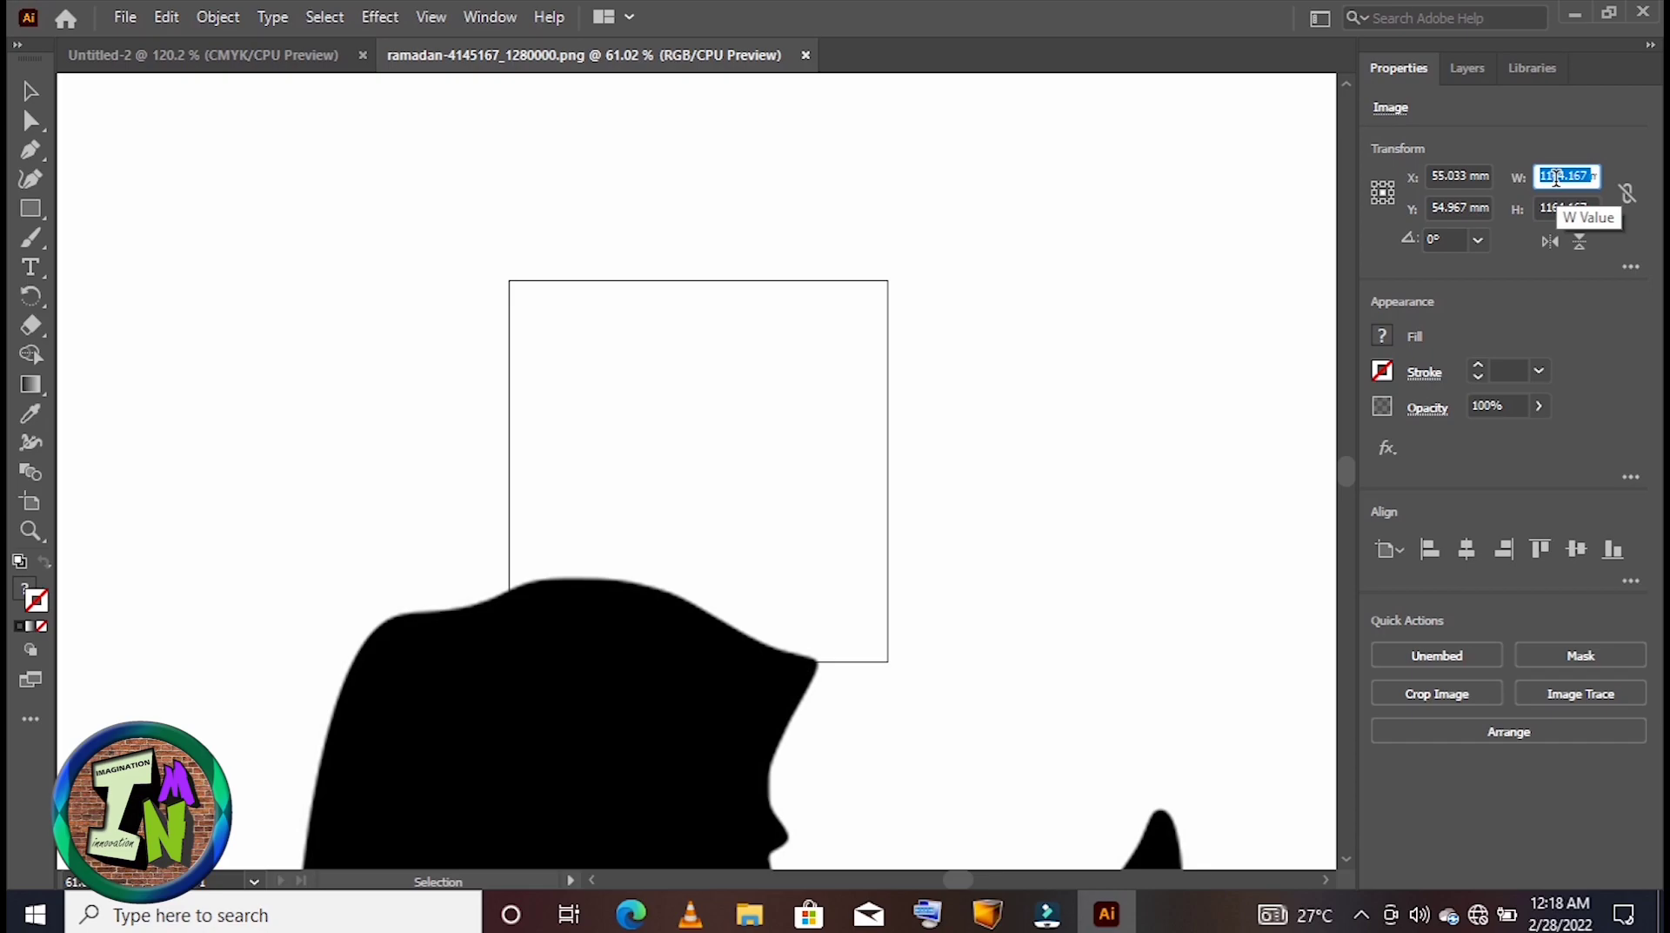
type("100mm")
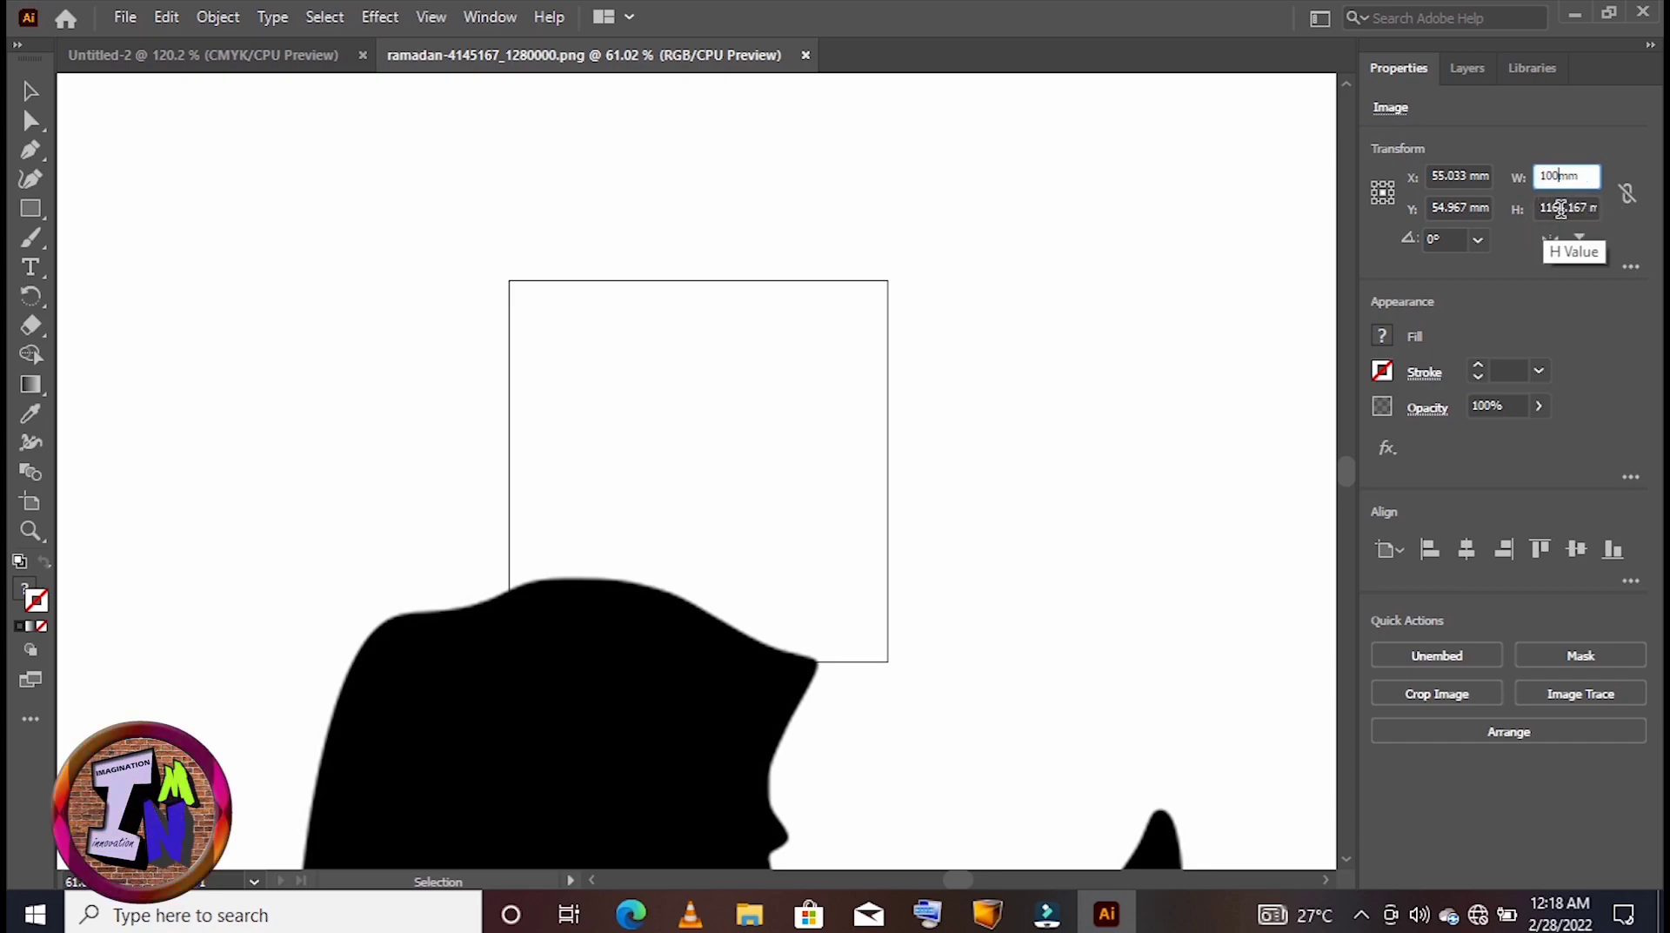
left_click(1561, 209)
type("100")
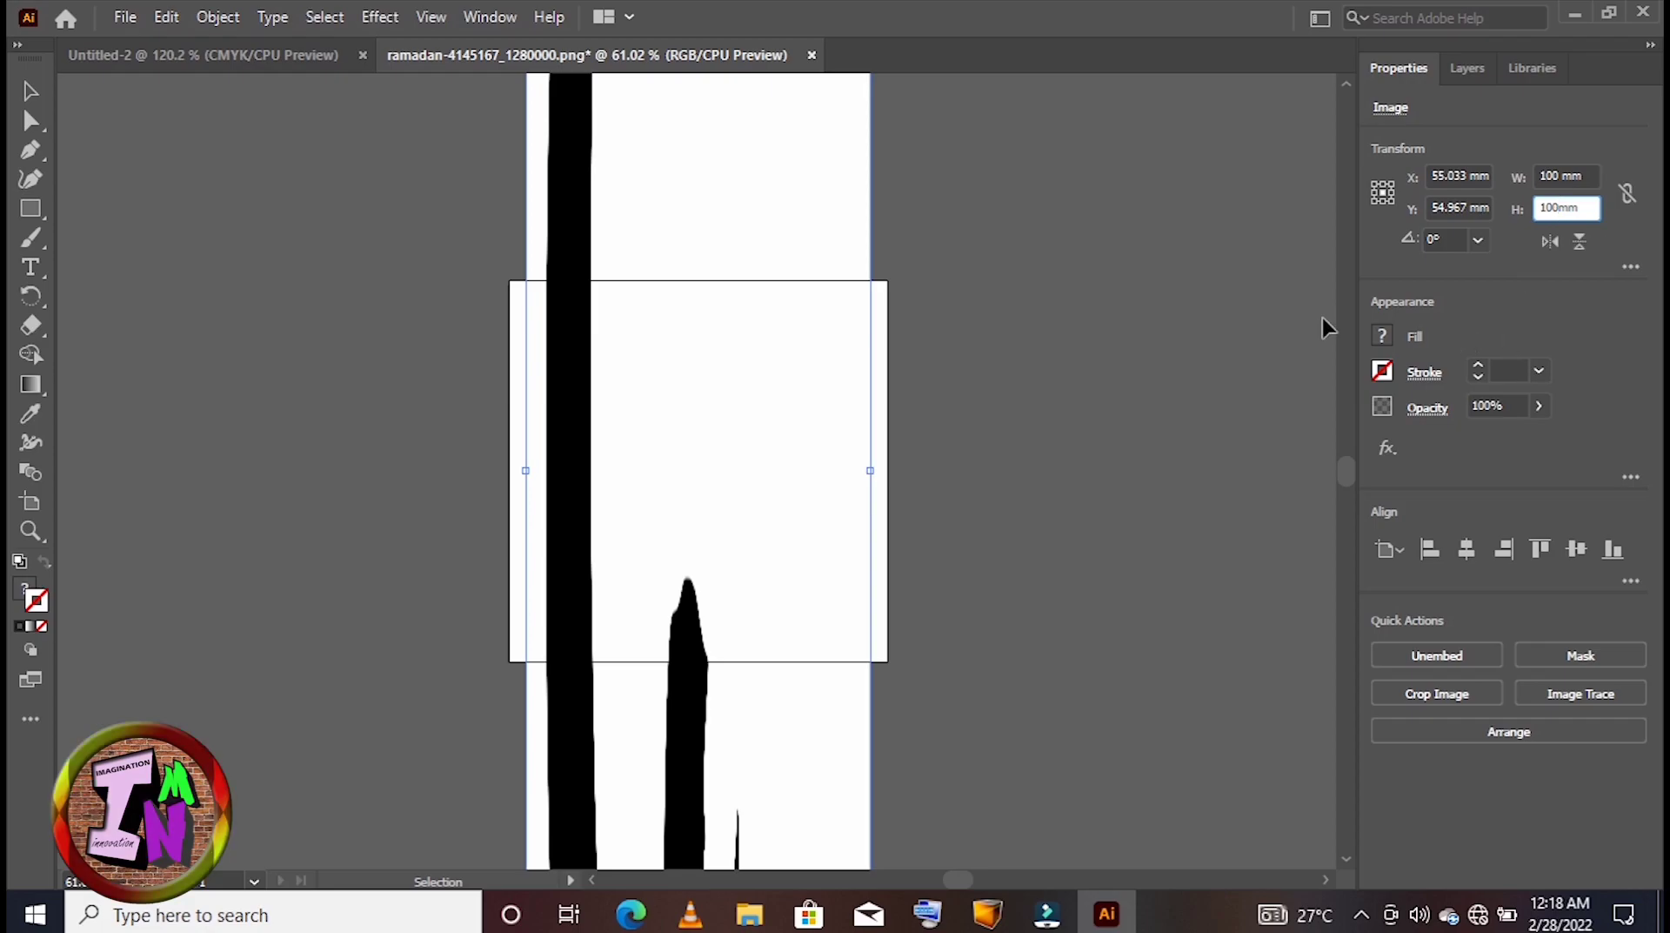
left_click(1234, 285)
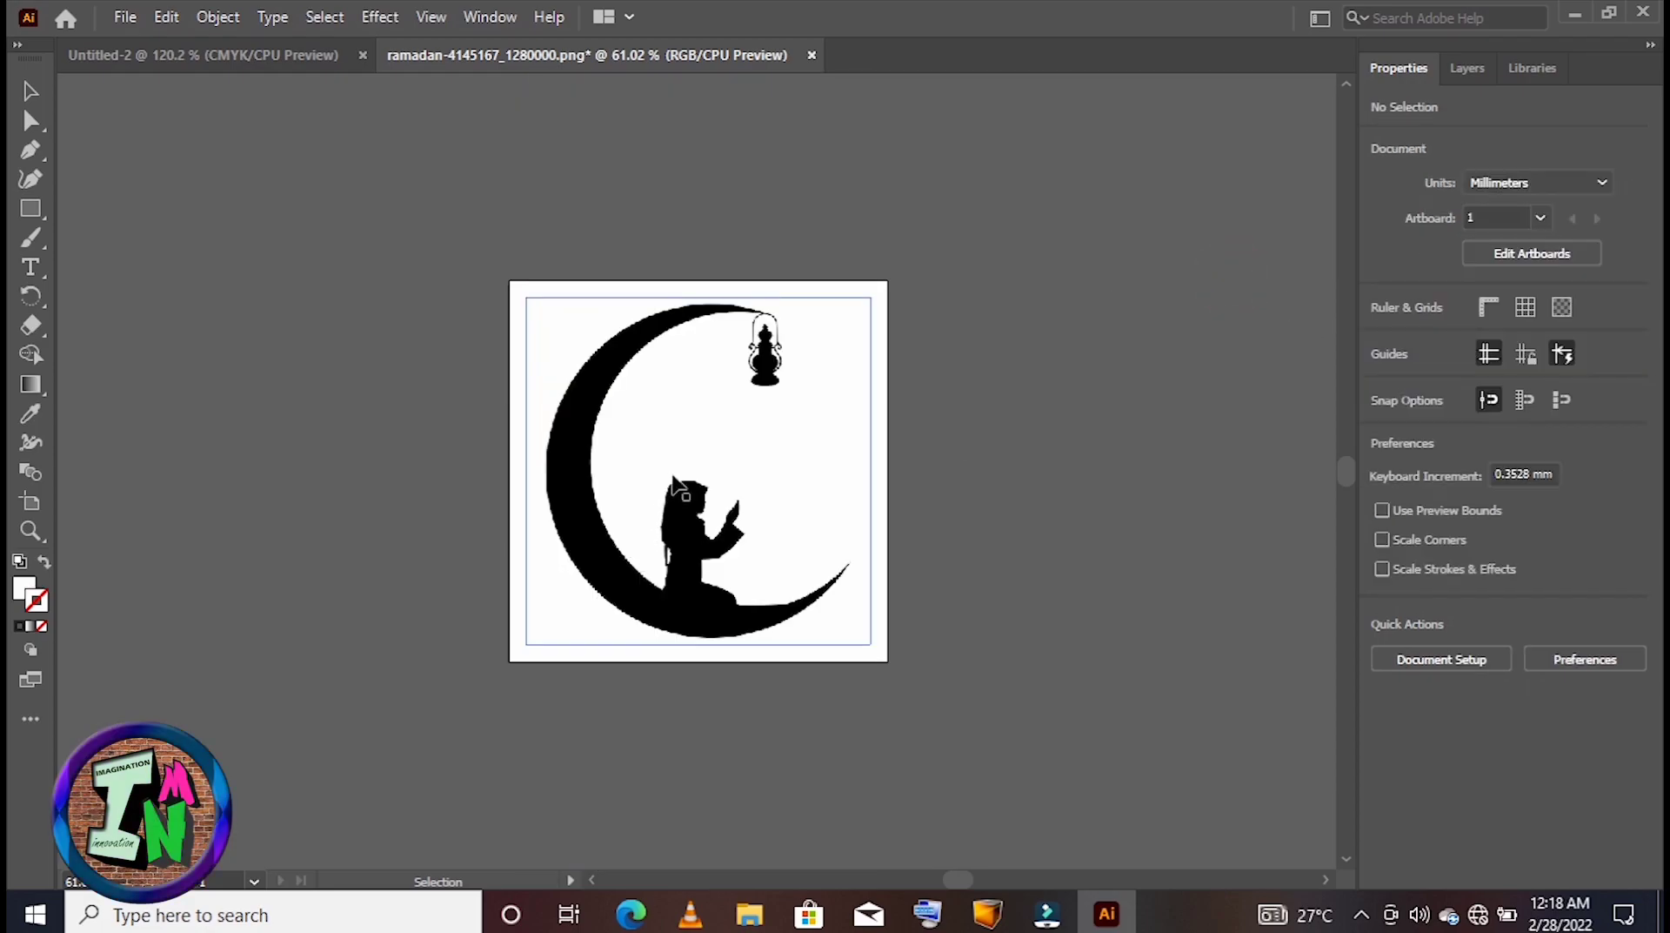
left_click(674, 478)
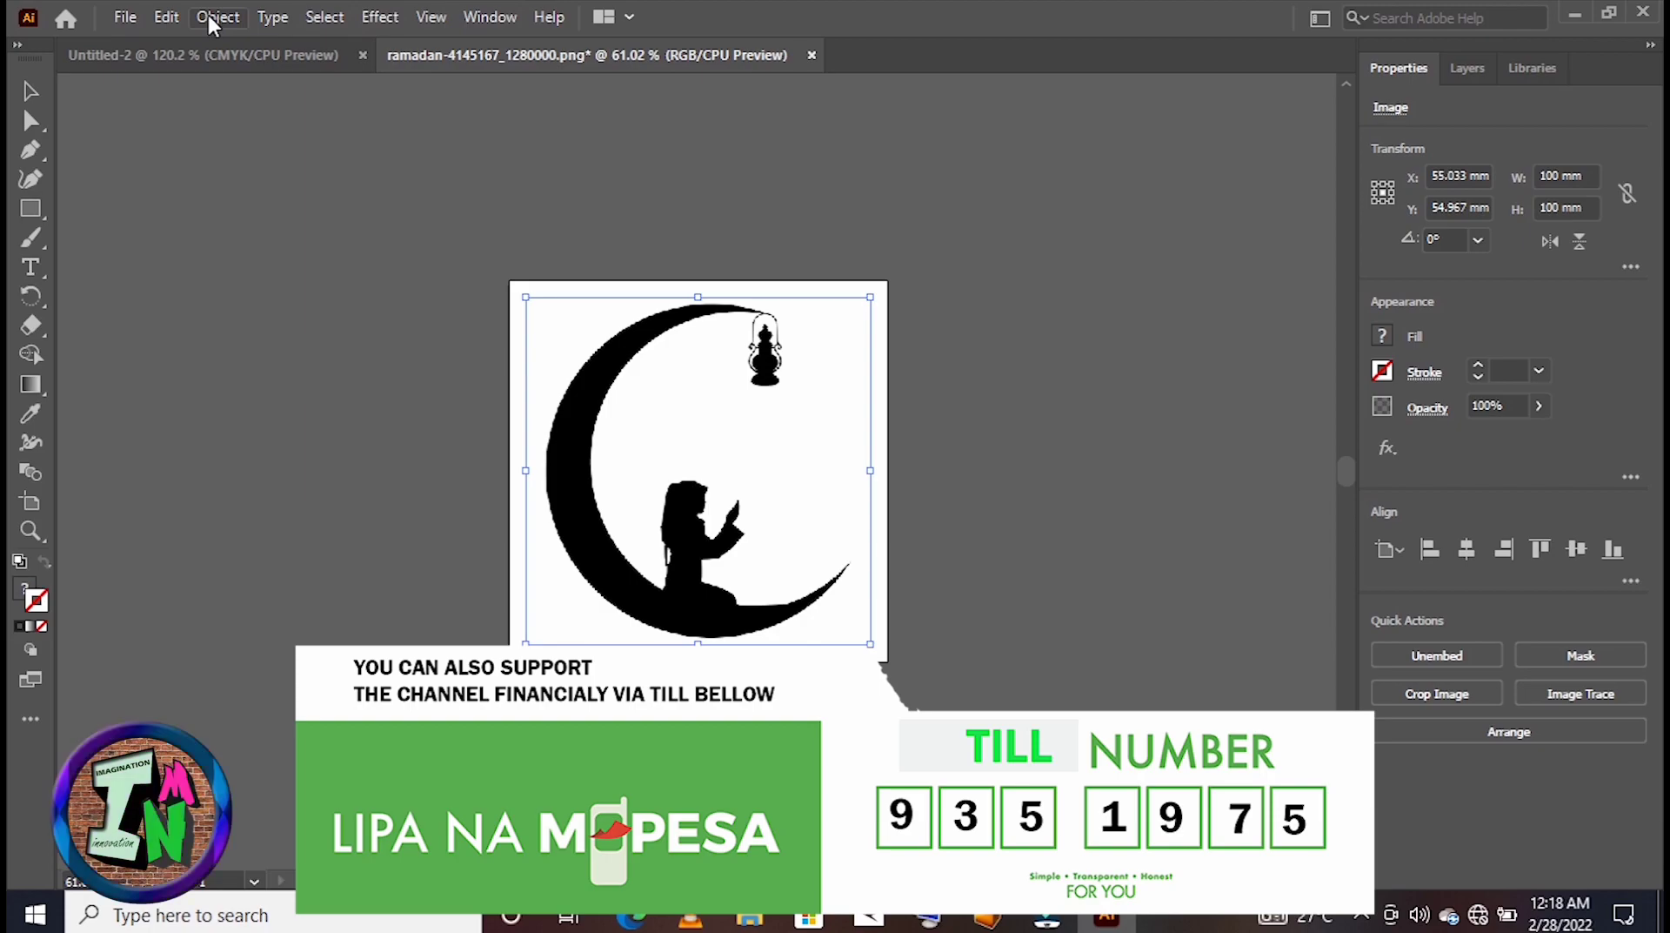
Image Trace the silhouette into vector paths.
left_click(211, 17)
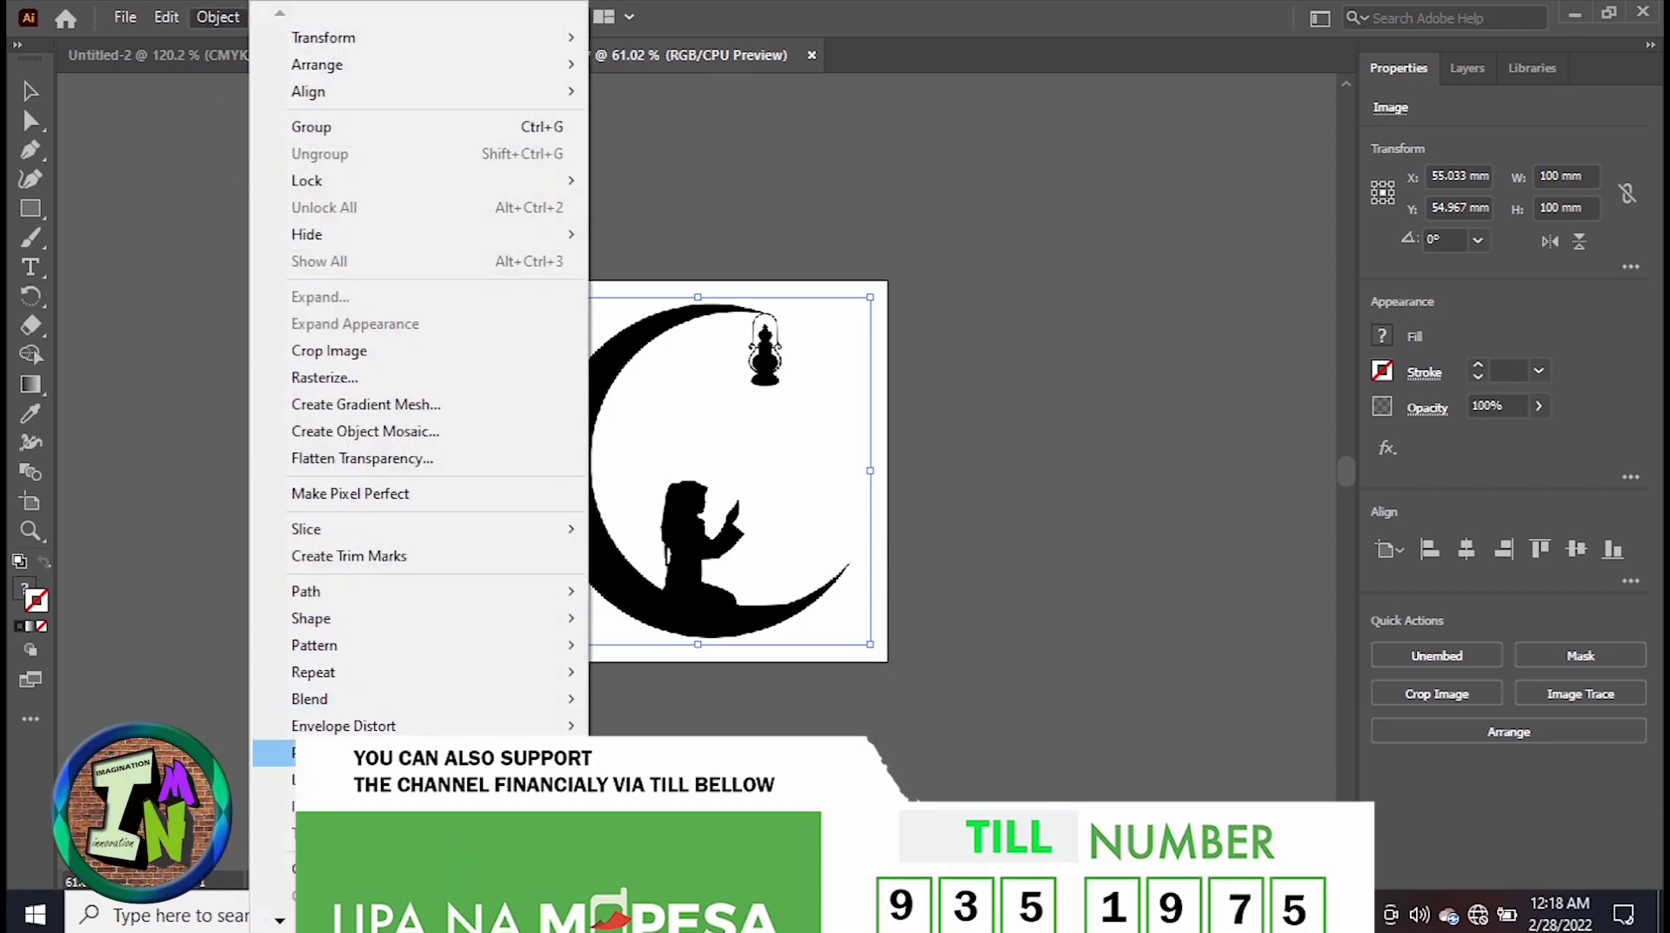
mouse_move(348, 809)
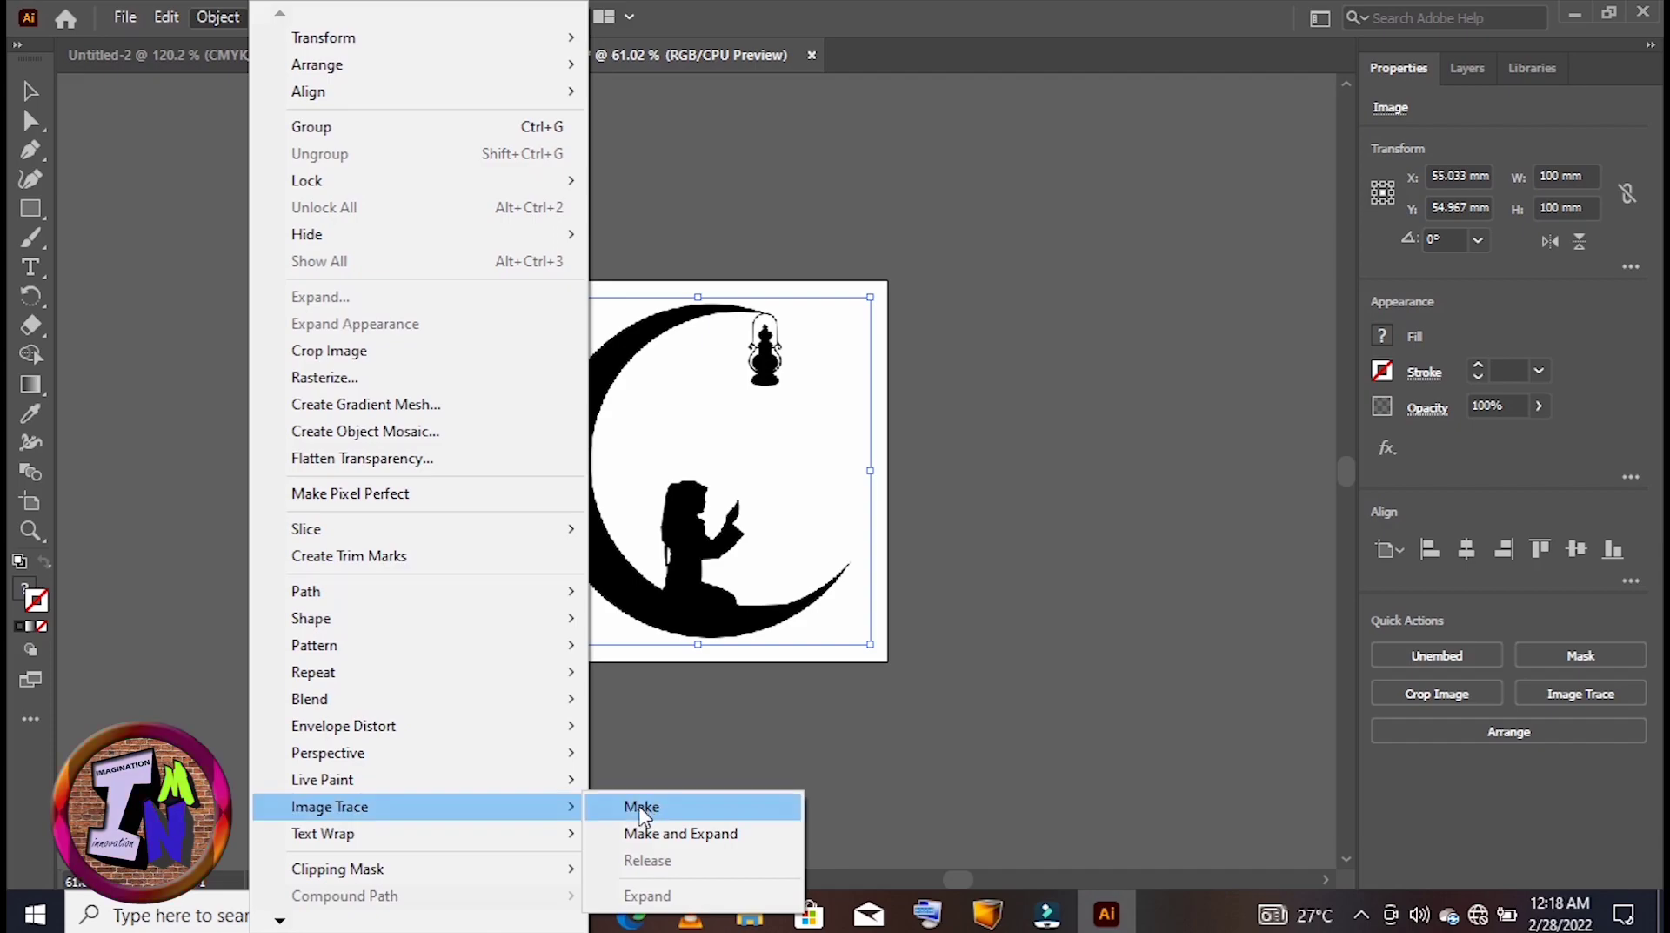
left_click(648, 807)
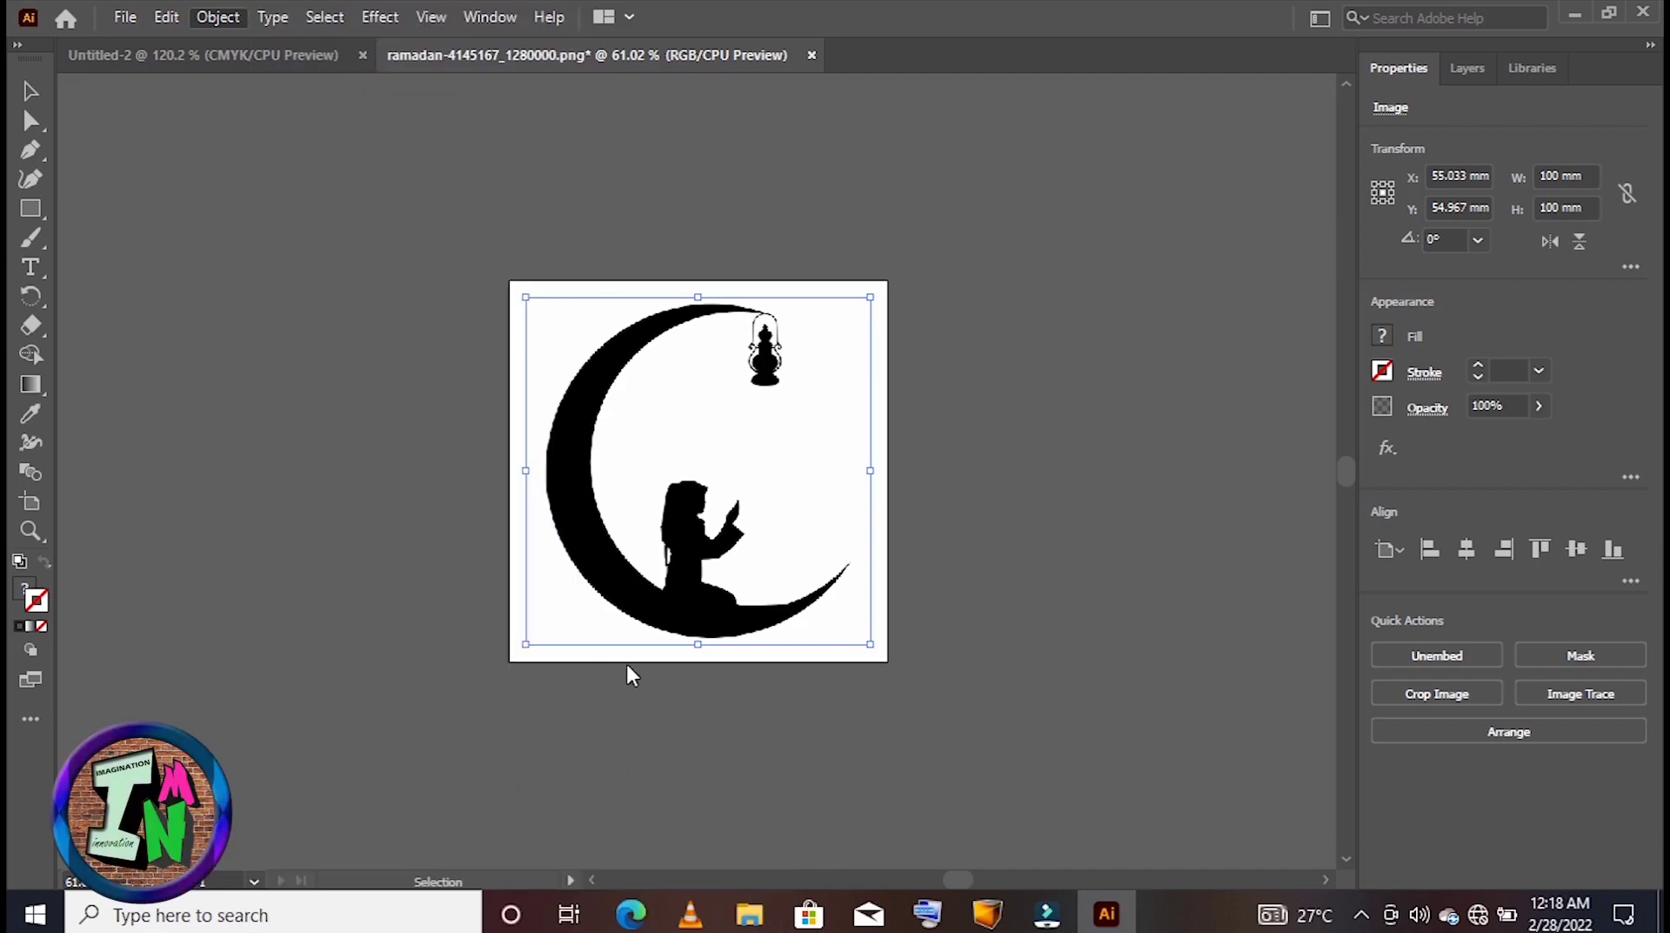
Export the traced artwork as Autodesk RealDWG (*.DWG) named ramadan-4145167_1280000.
left_click(125, 16)
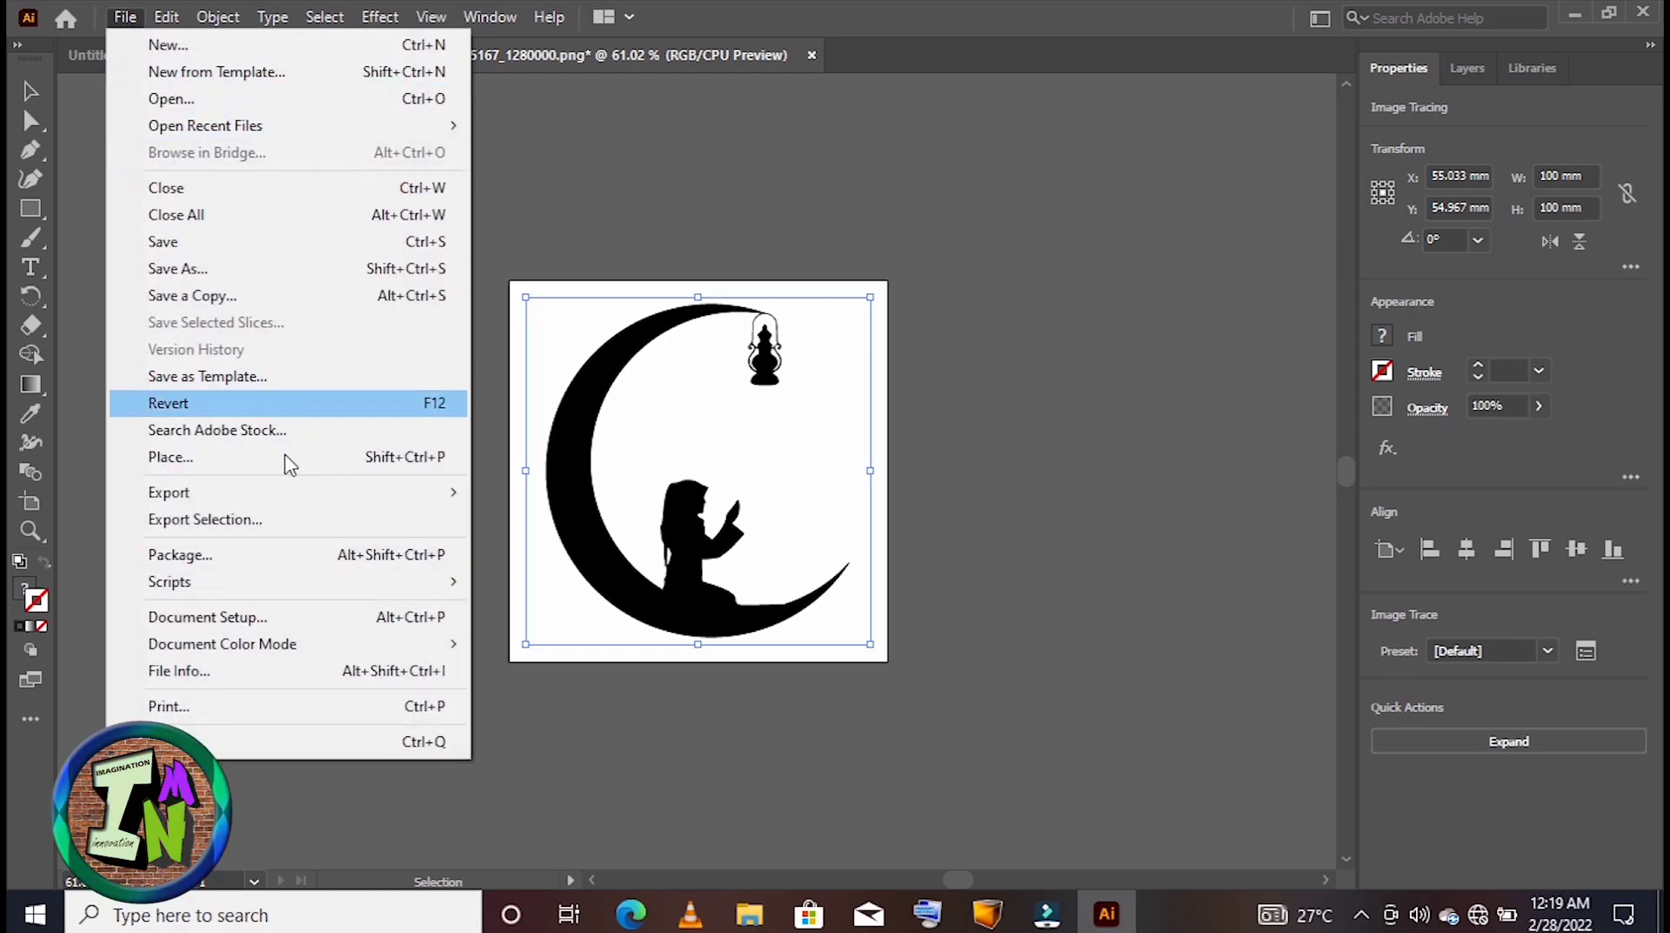
left_click(361, 491)
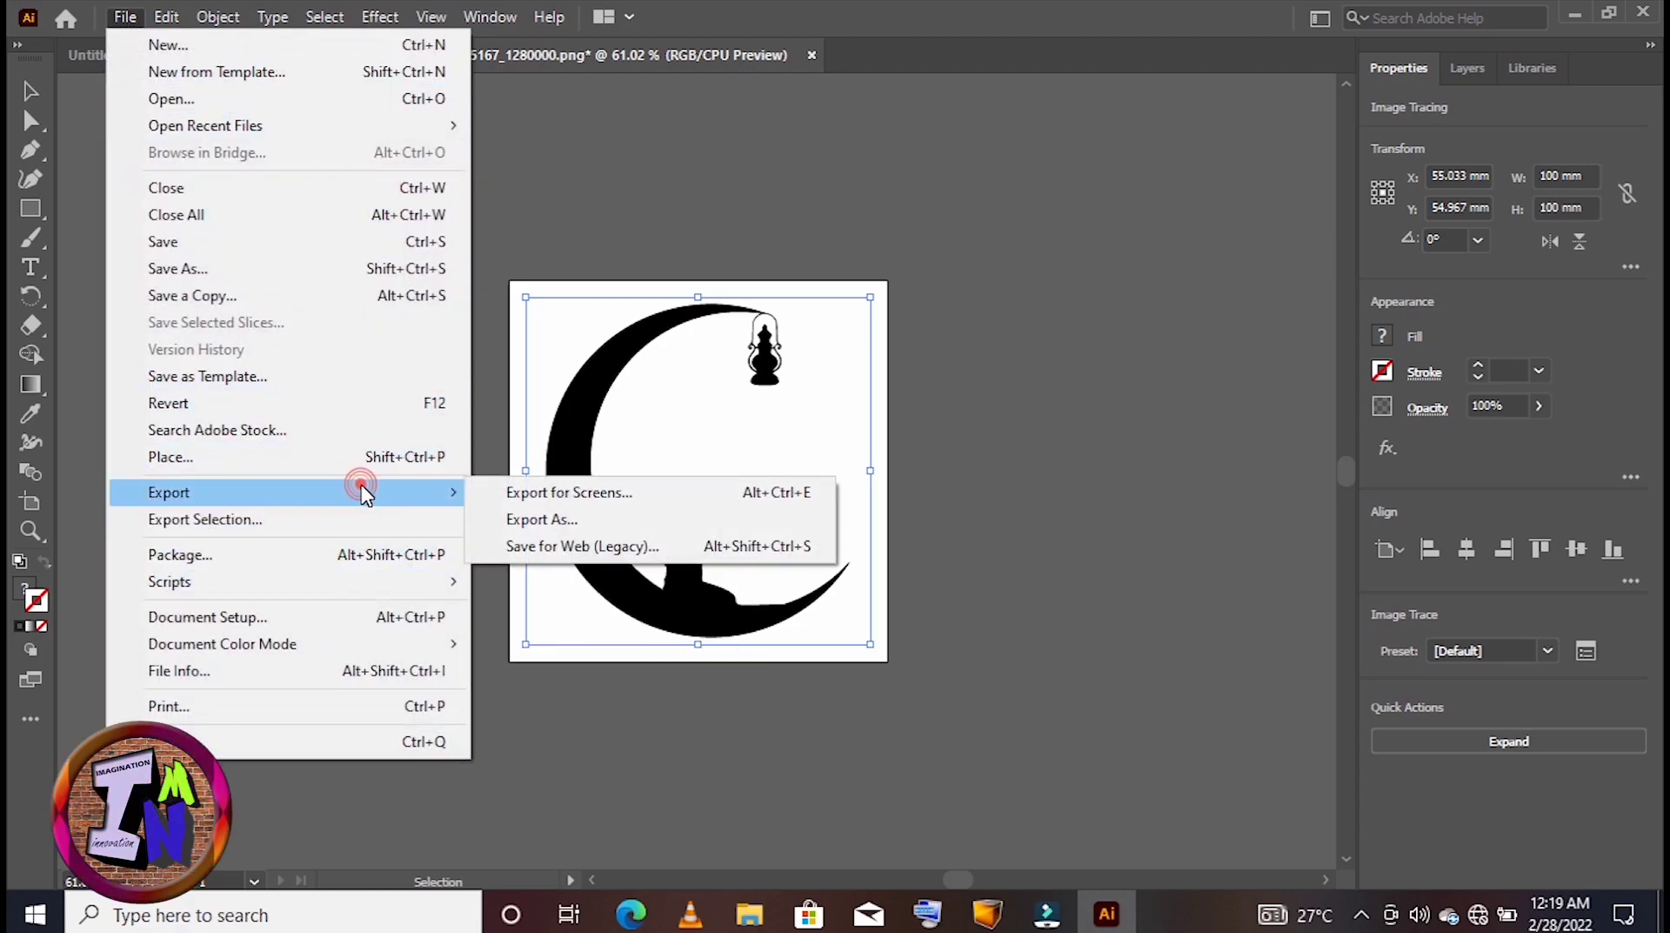
left_click(538, 515)
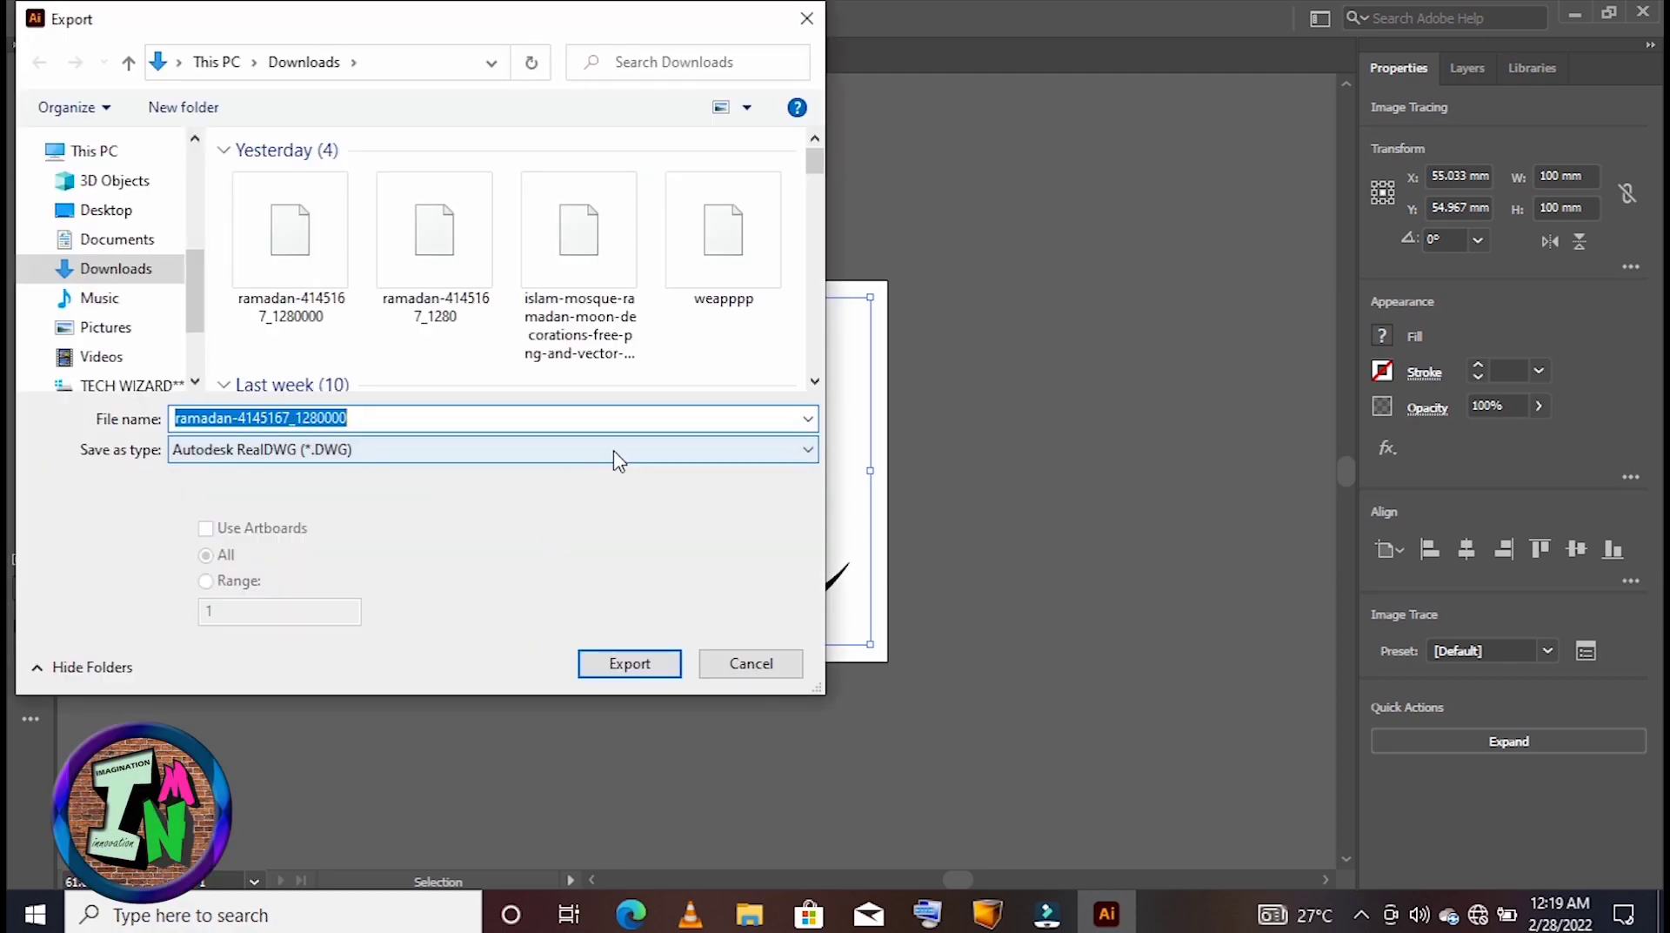
left_click(821, 455)
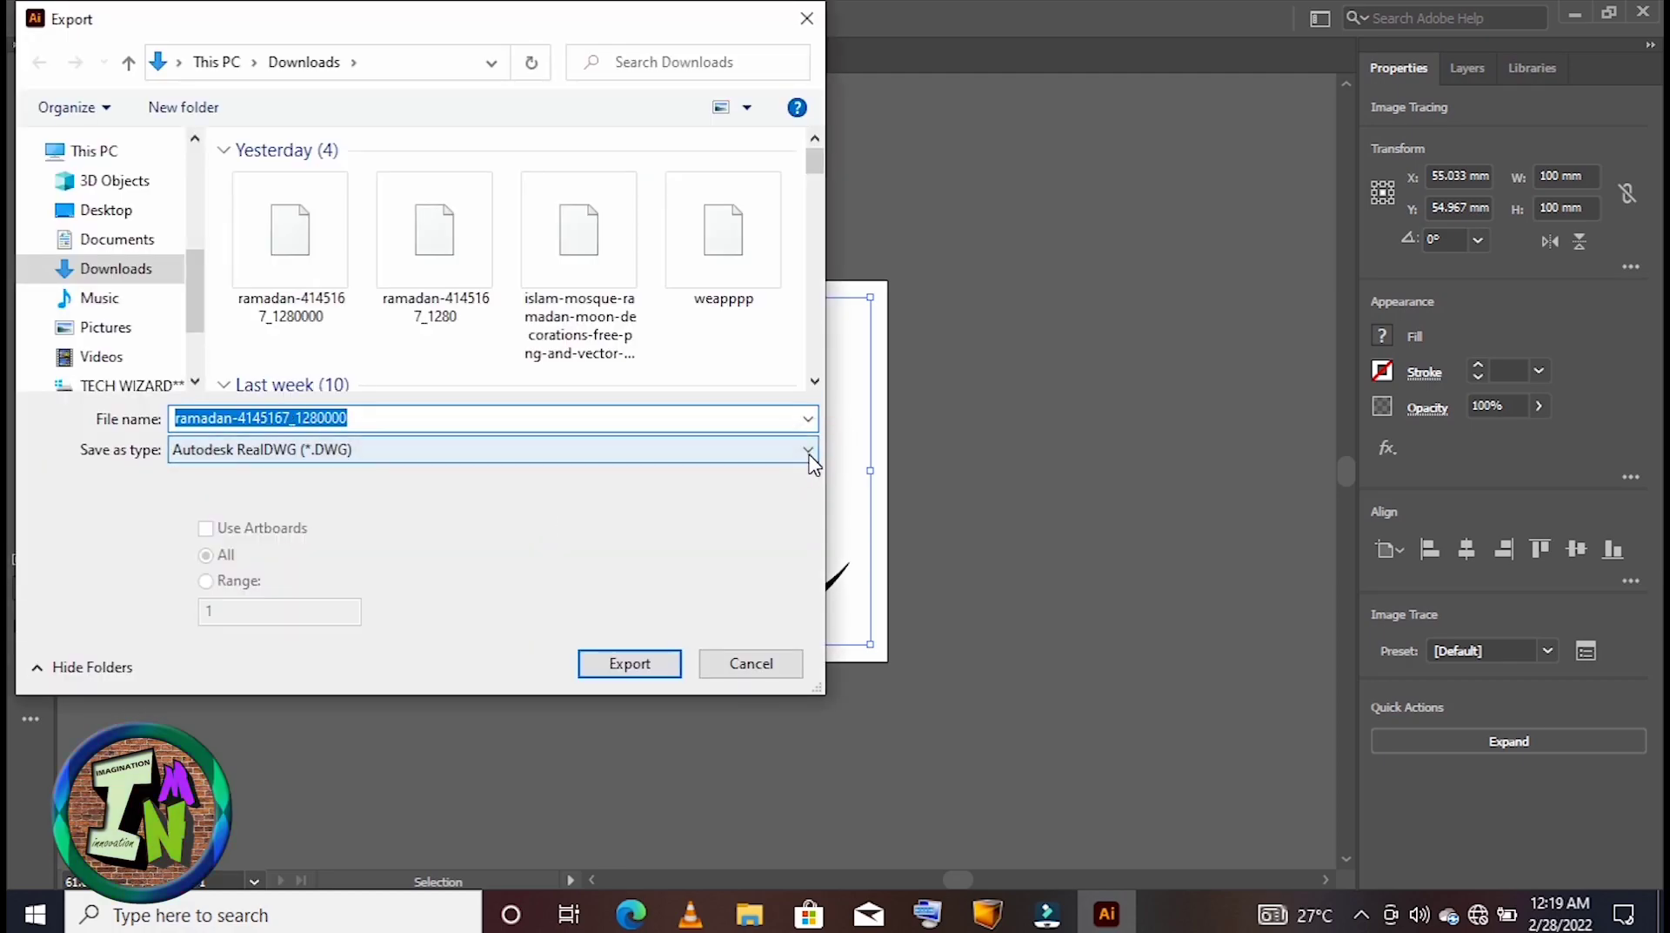
left_click(809, 452)
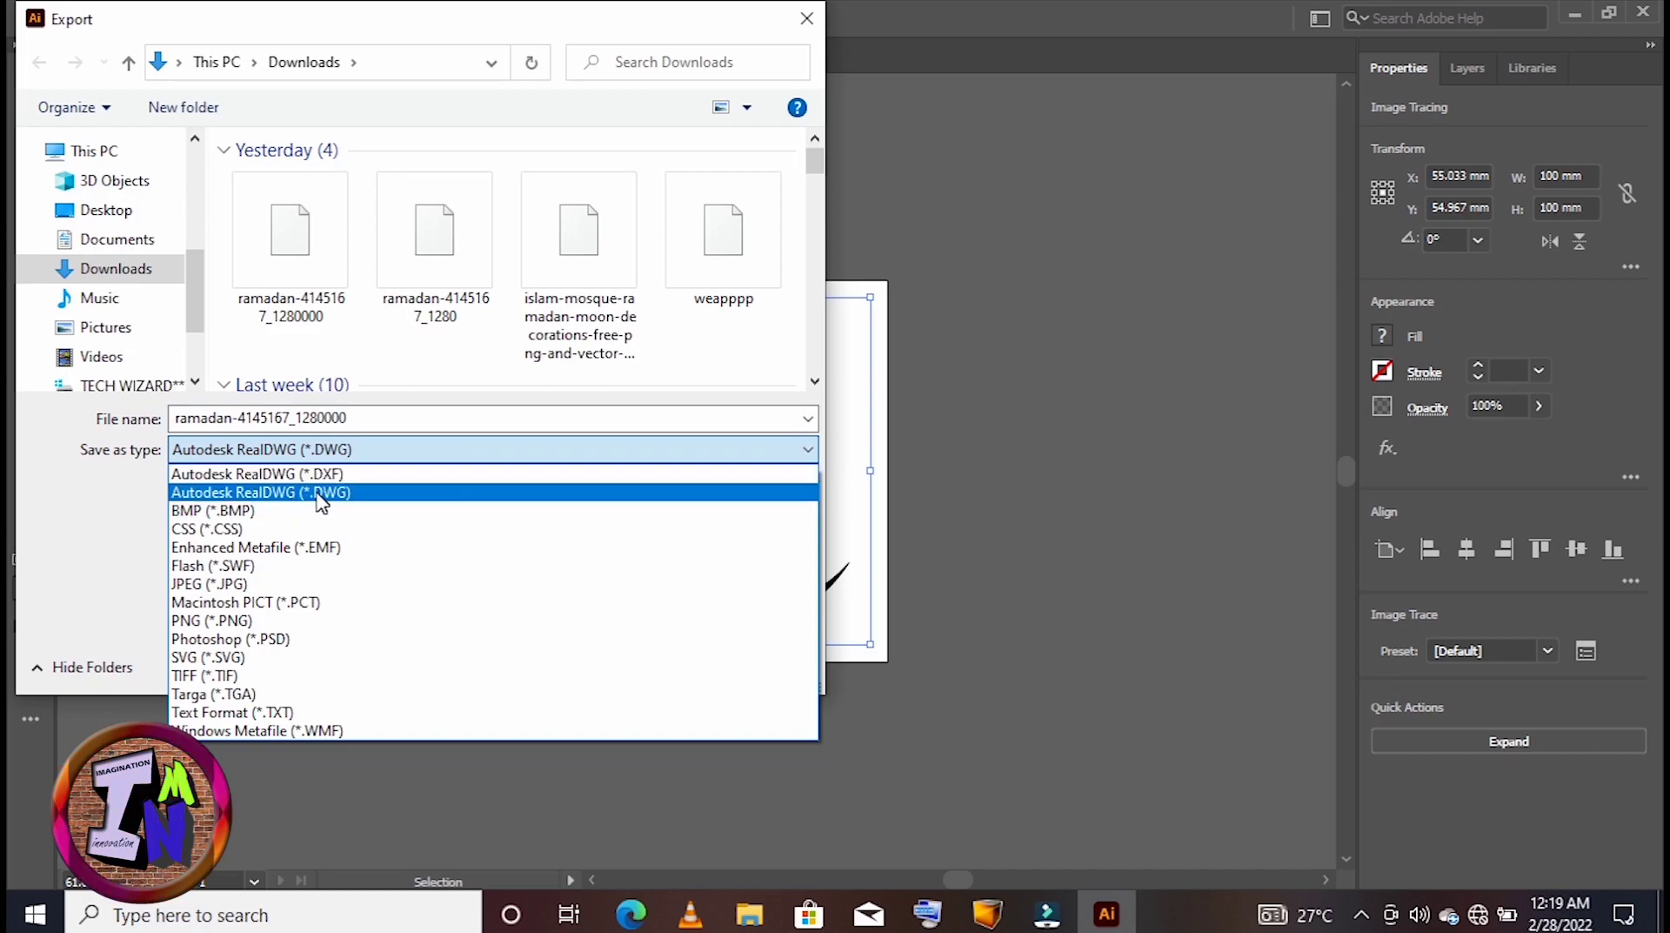
left_click(345, 492)
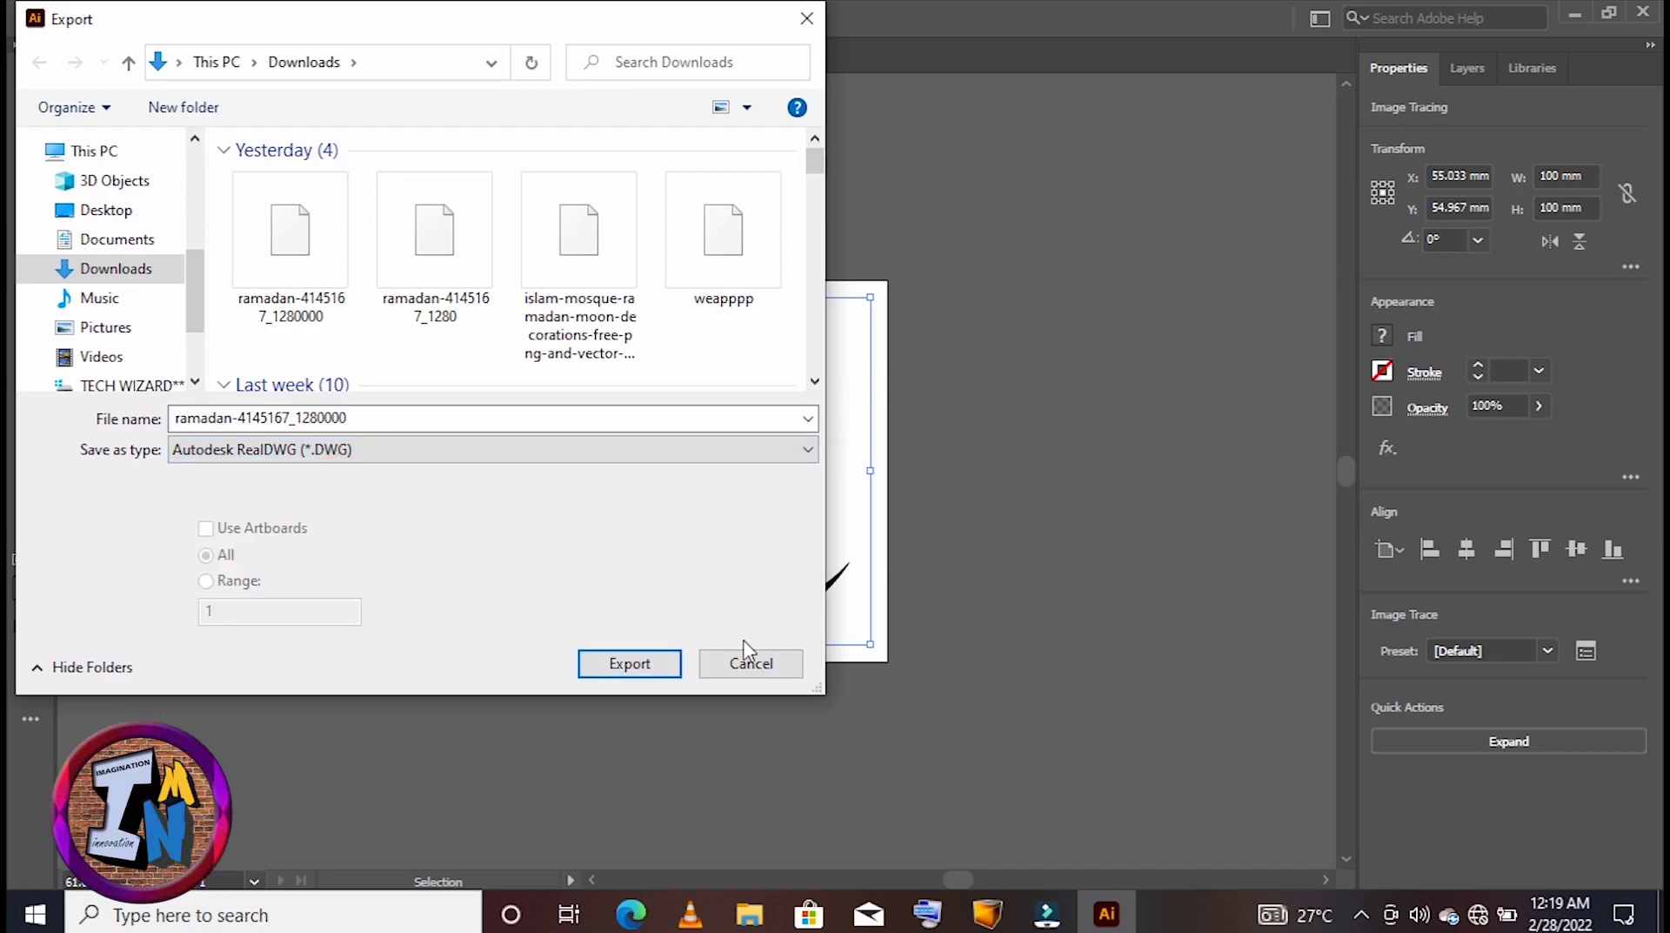
left_click(627, 661)
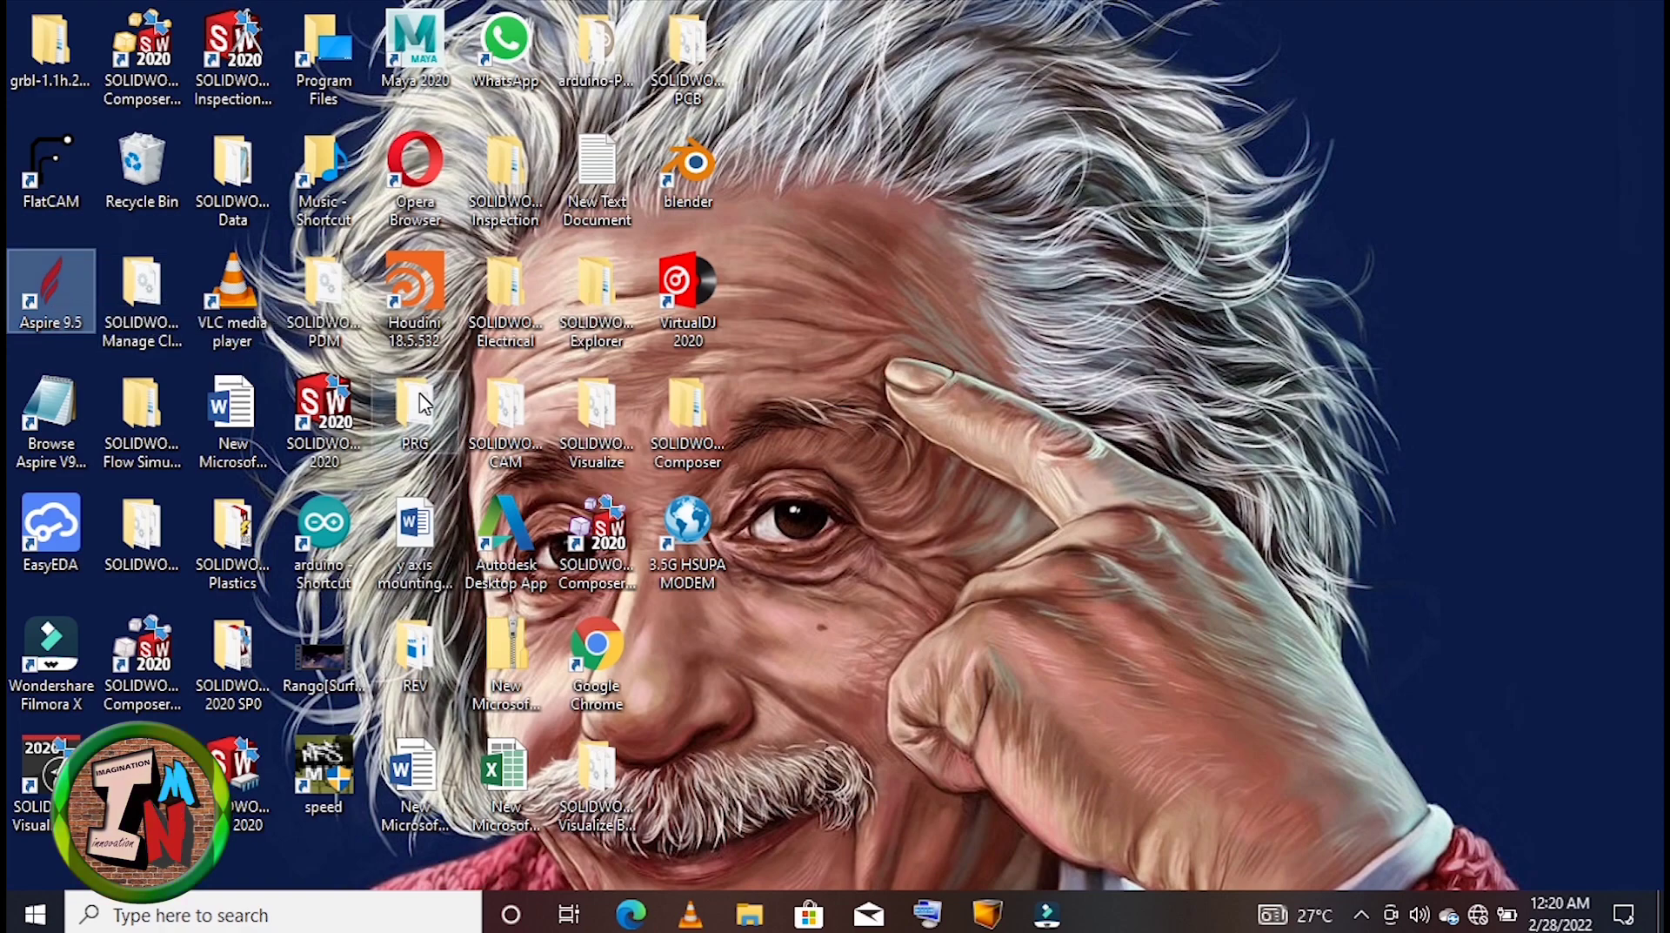
Launch Aspire 9.5 from its desktop shortcut.
double_click(11, 301)
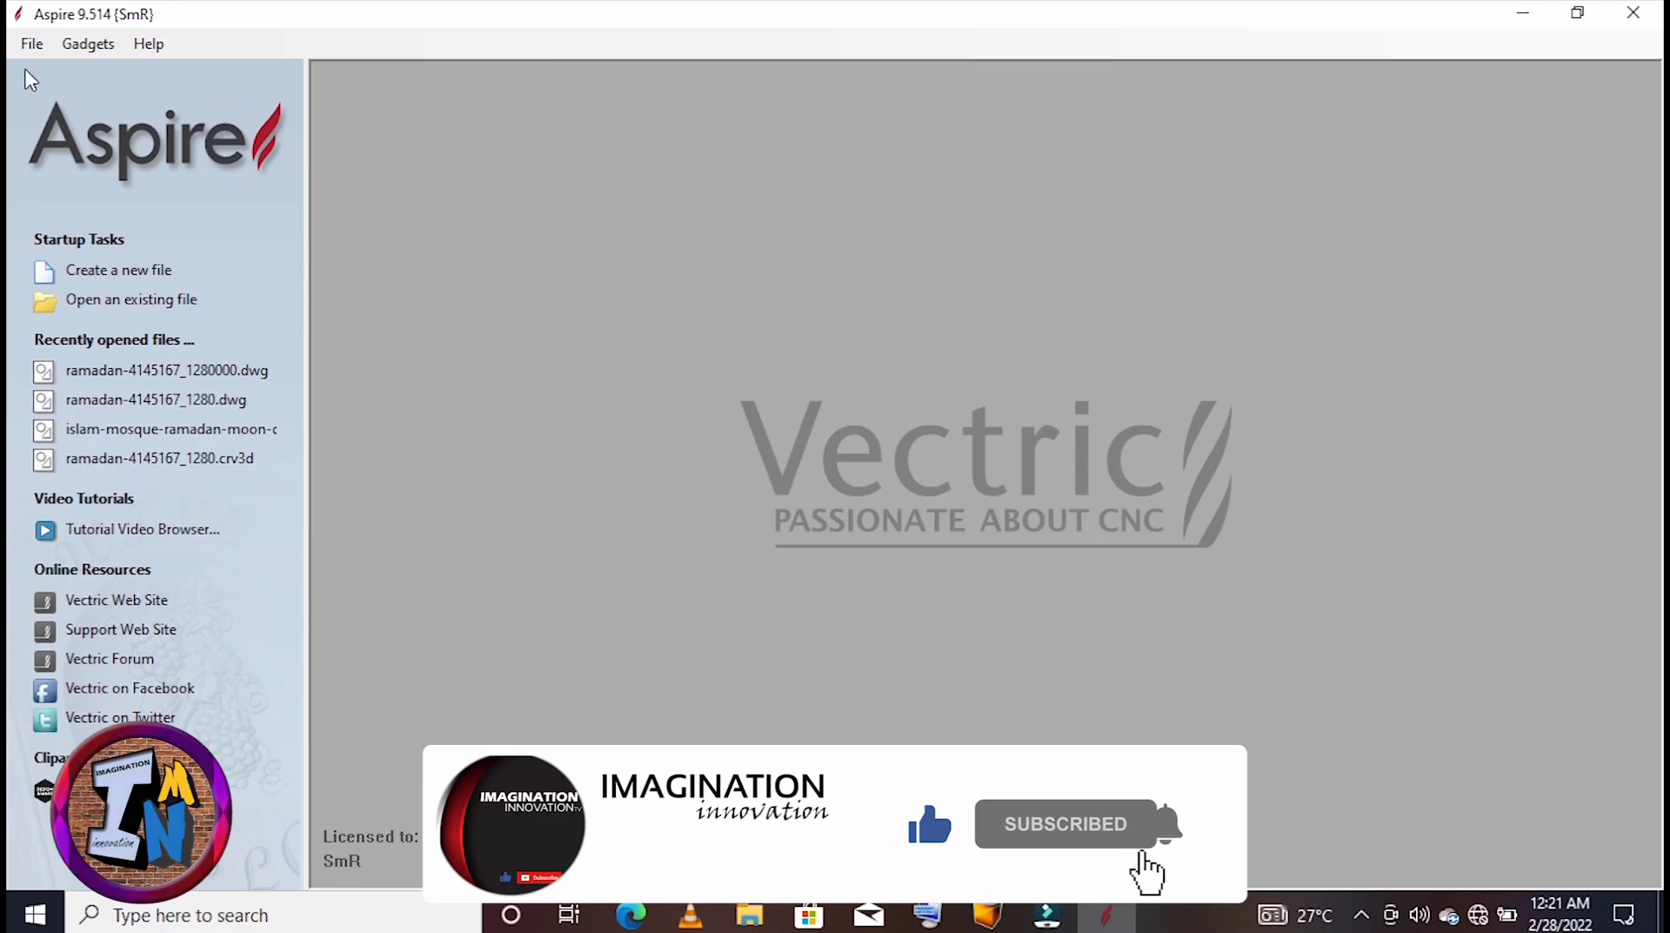
Open the ramadan-4145167_1280000 DWG drawing from Downloads.
left_click(28, 45)
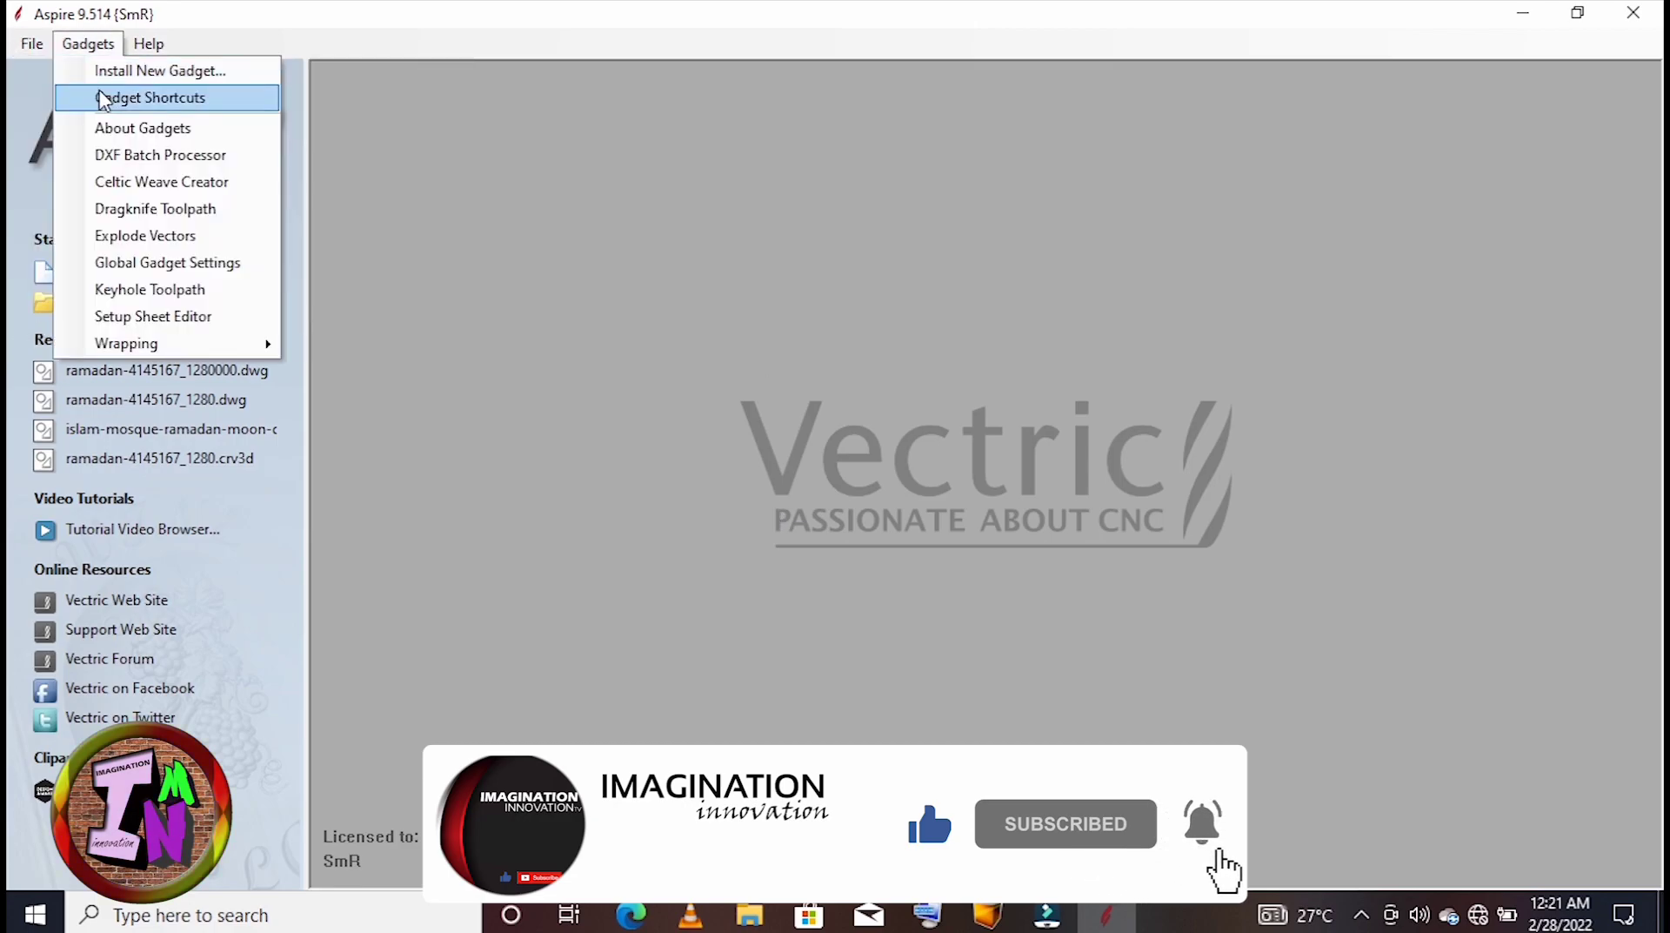
left_click(51, 102)
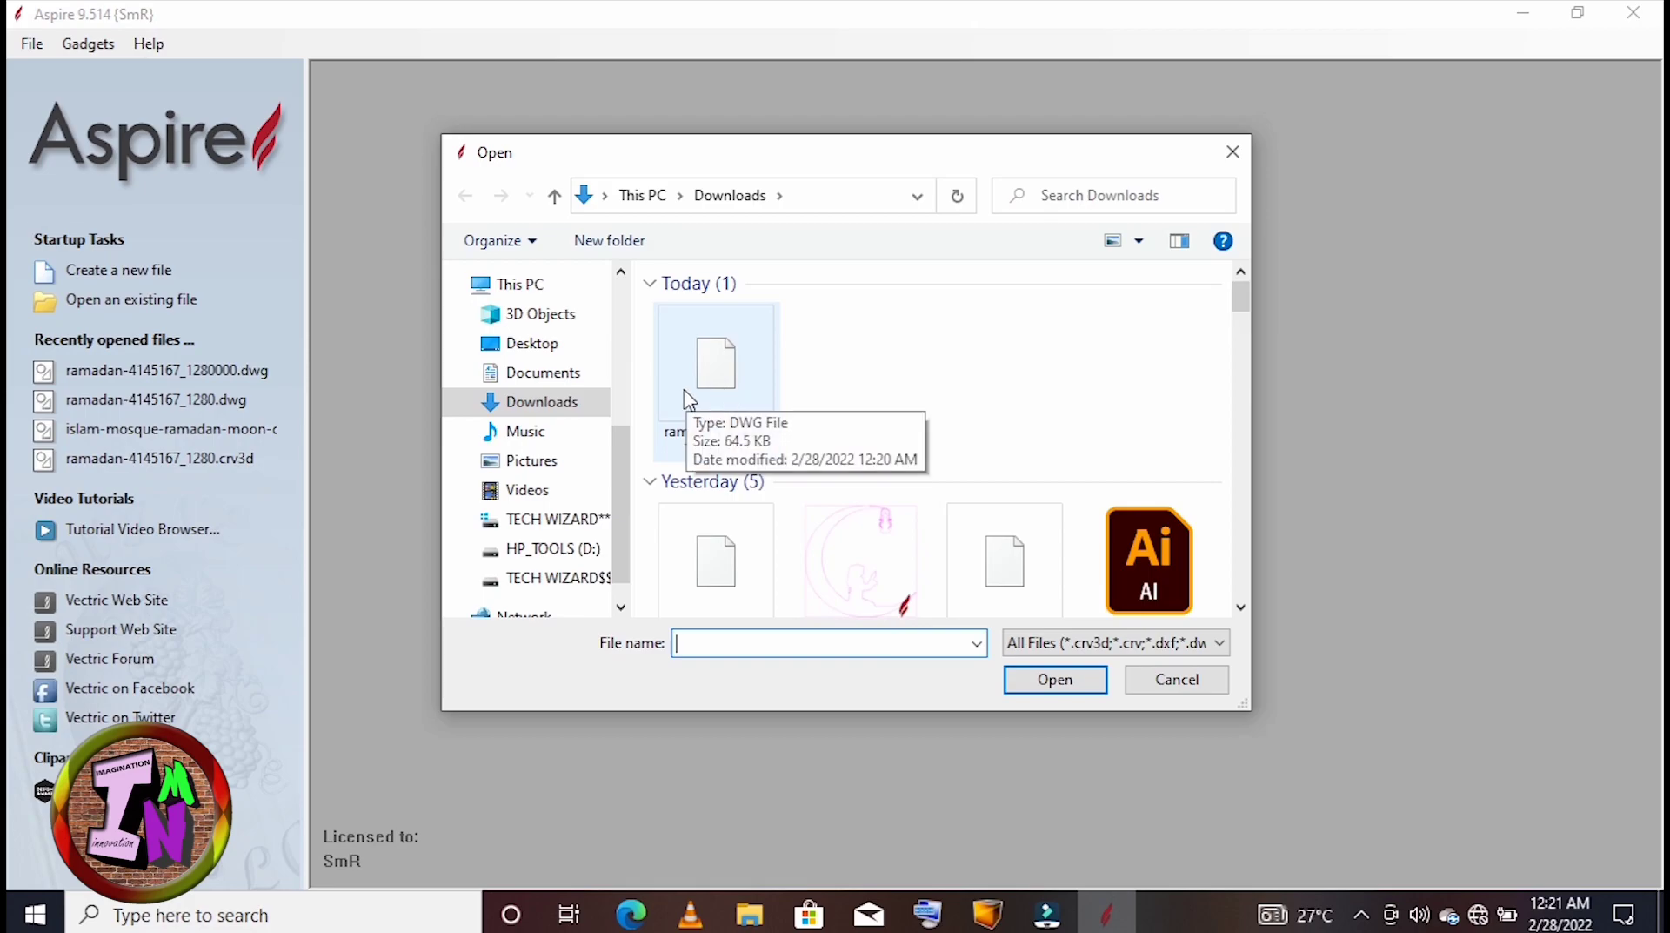
left_click(729, 374)
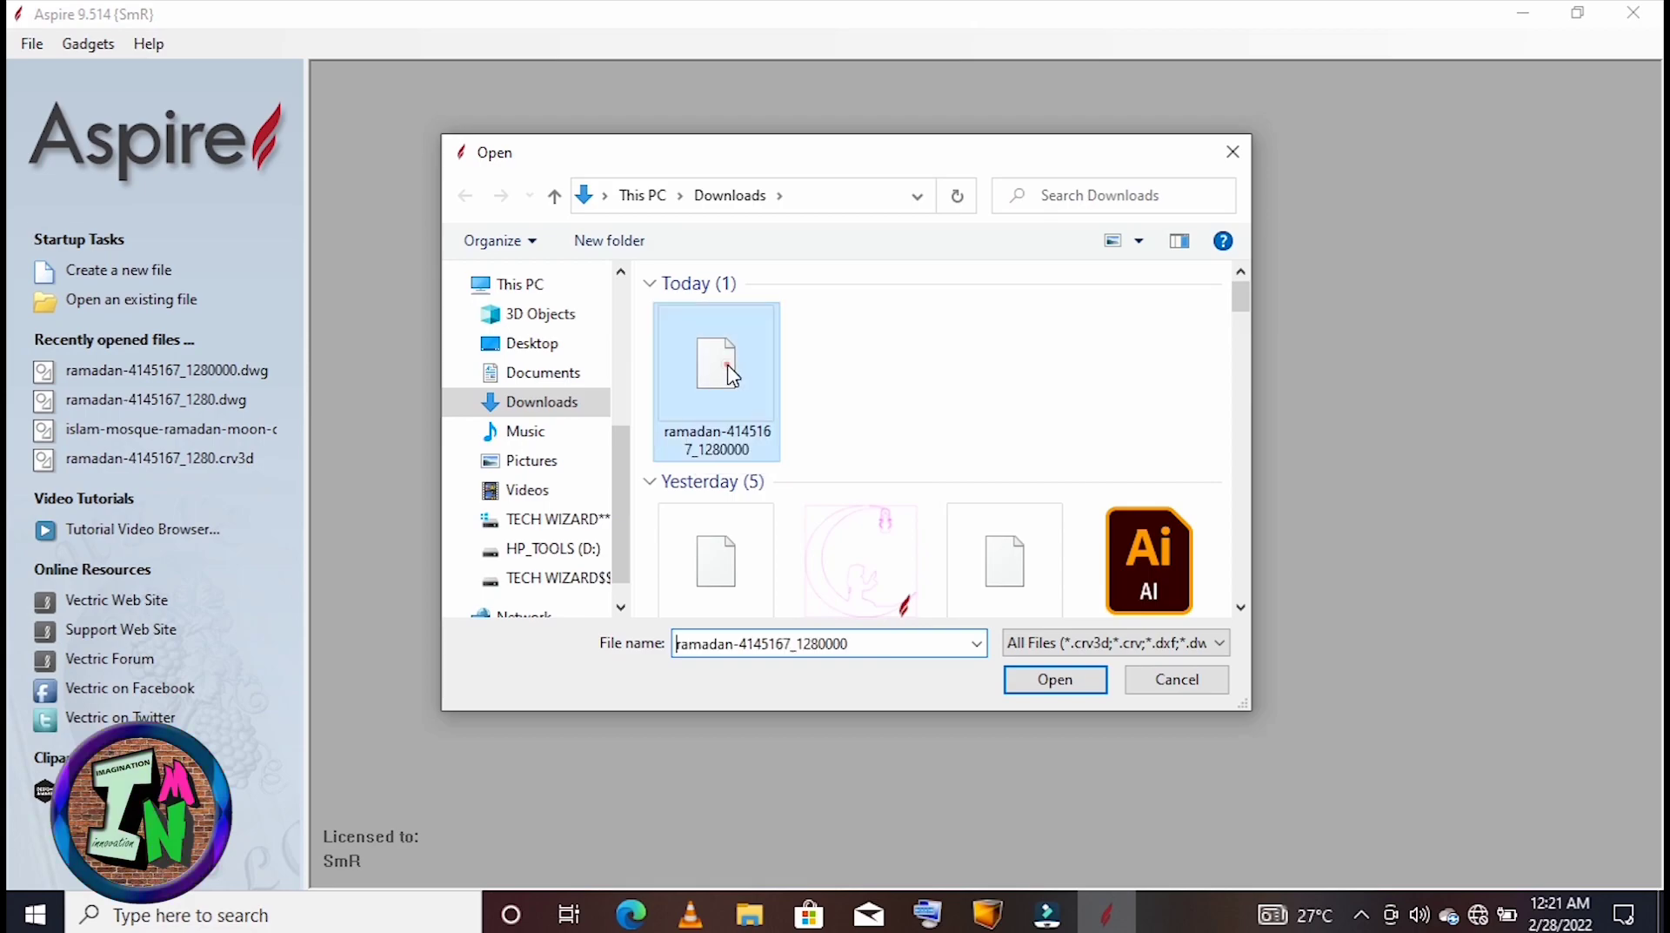
left_click(1055, 679)
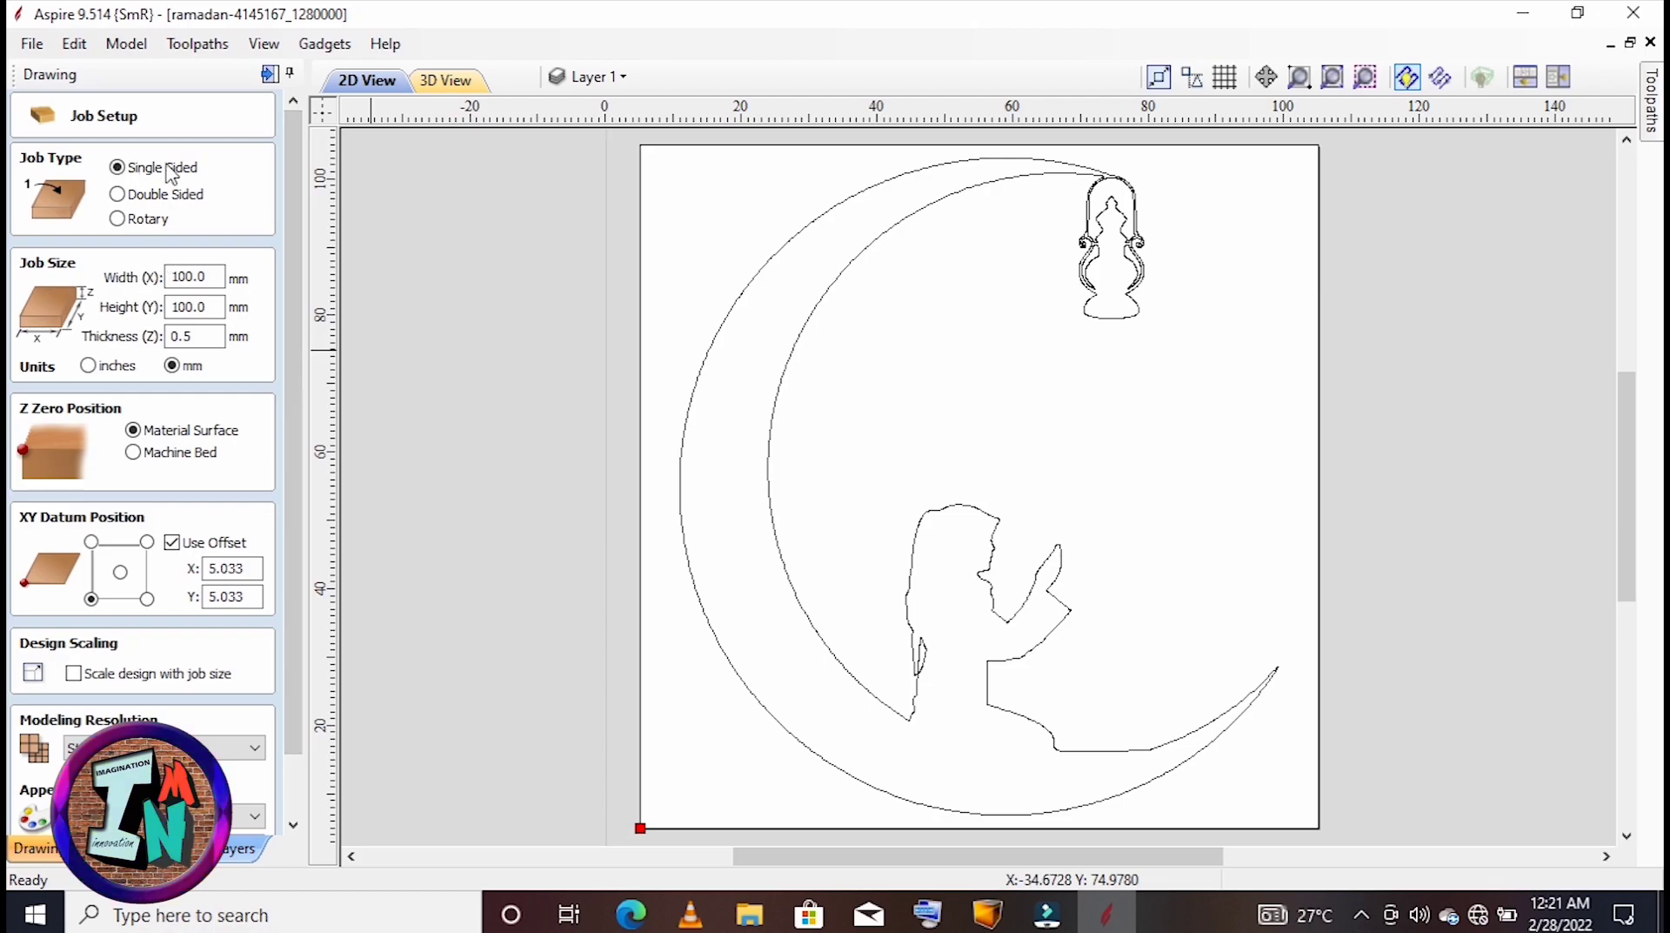
Set material thickness to 3 mm, keep the XY datum bottom-left, and confirm job setup.
double_click(208, 332)
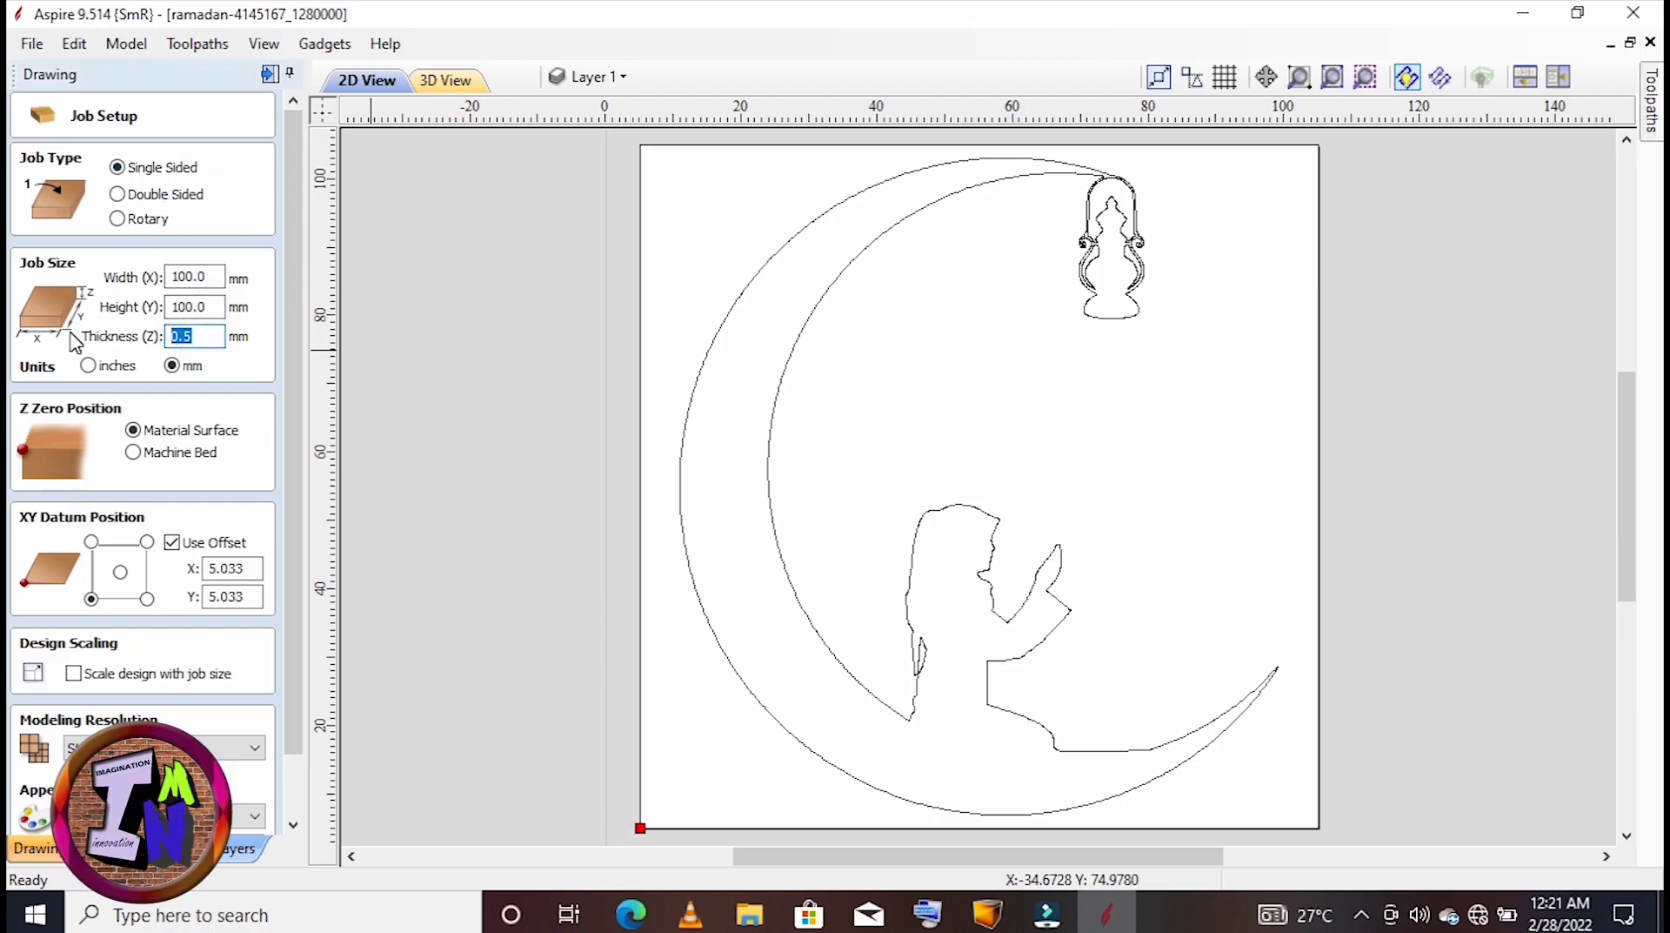
type("3")
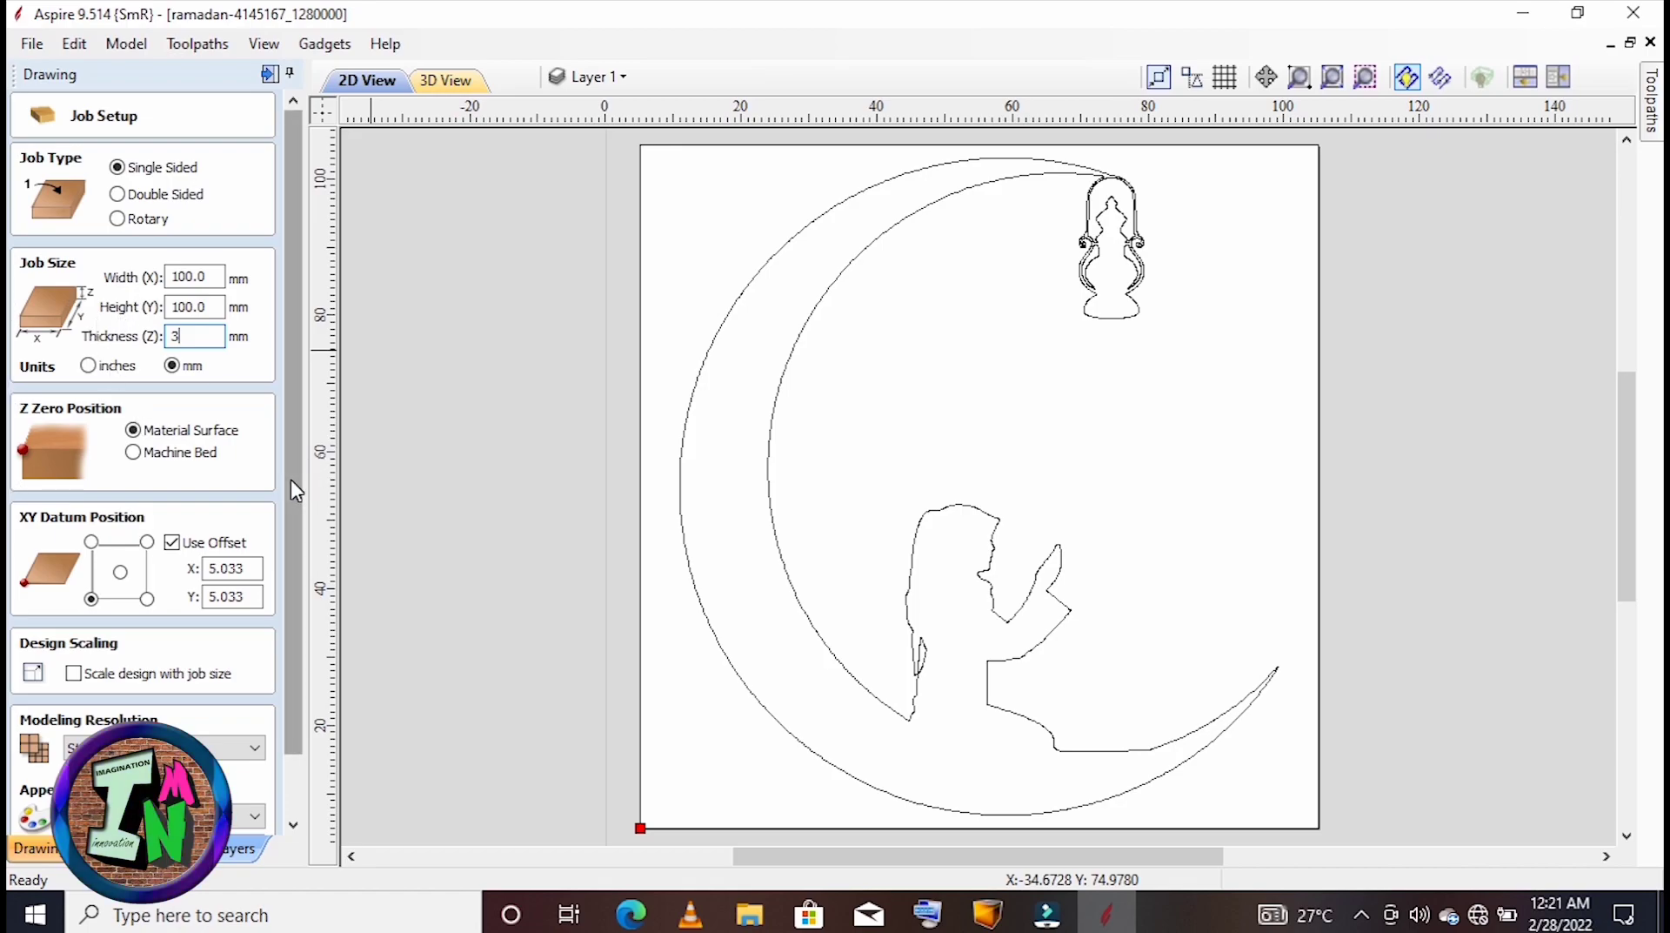
left_click_drag(290, 478, 295, 753)
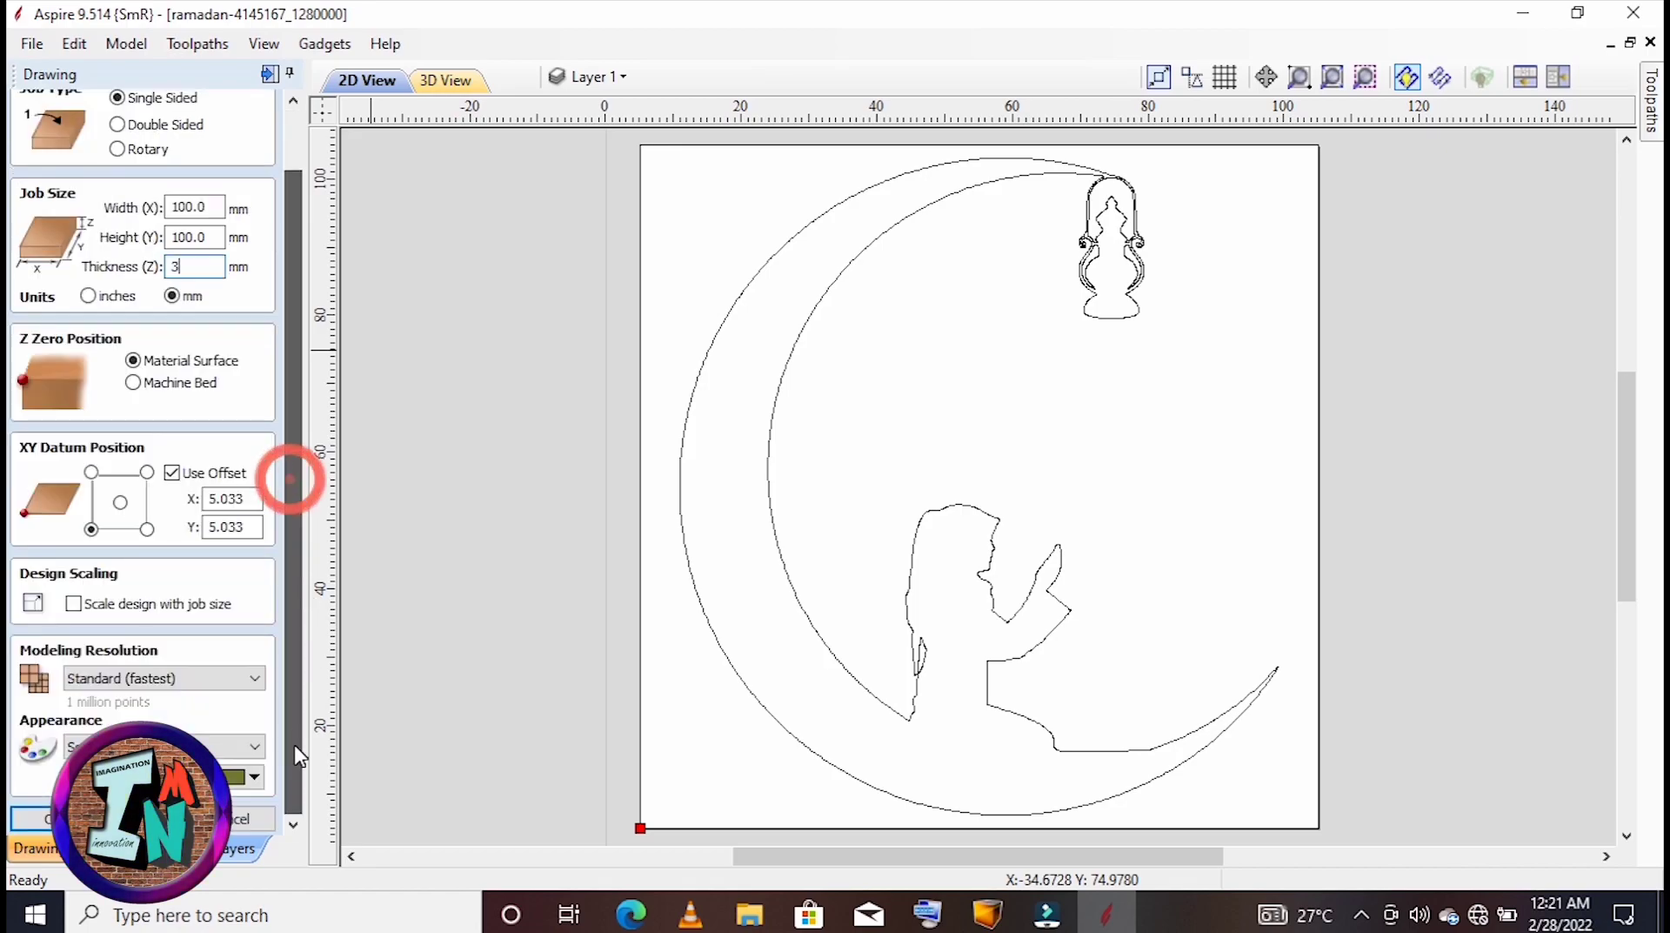
left_click(93, 528)
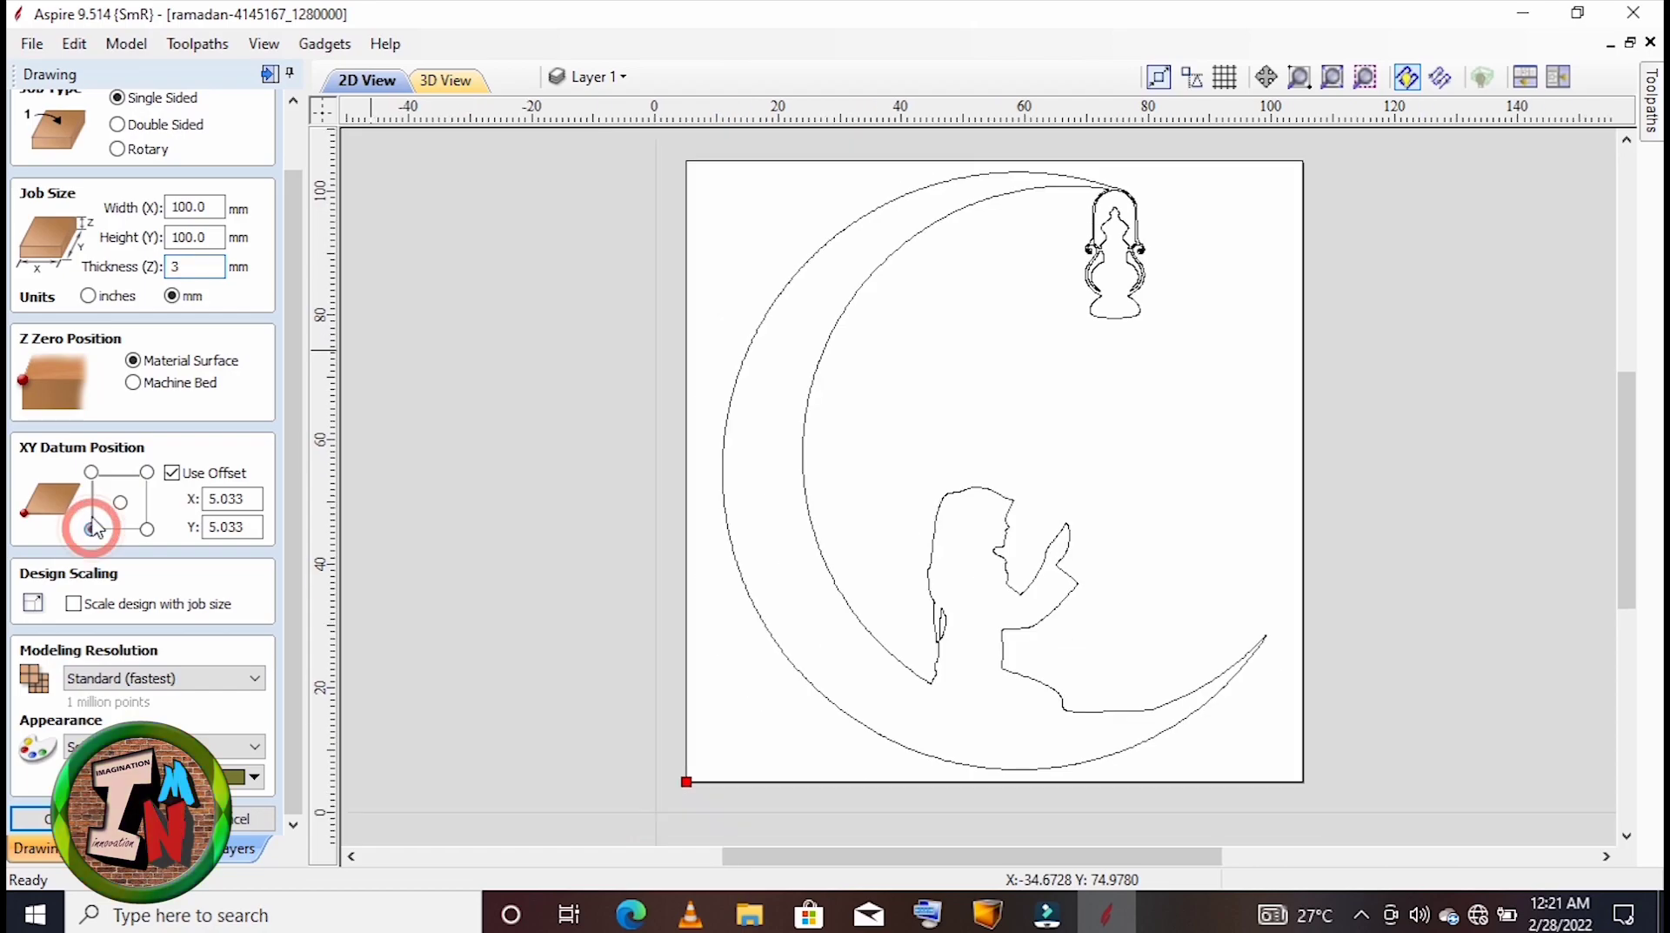
left_click(91, 471)
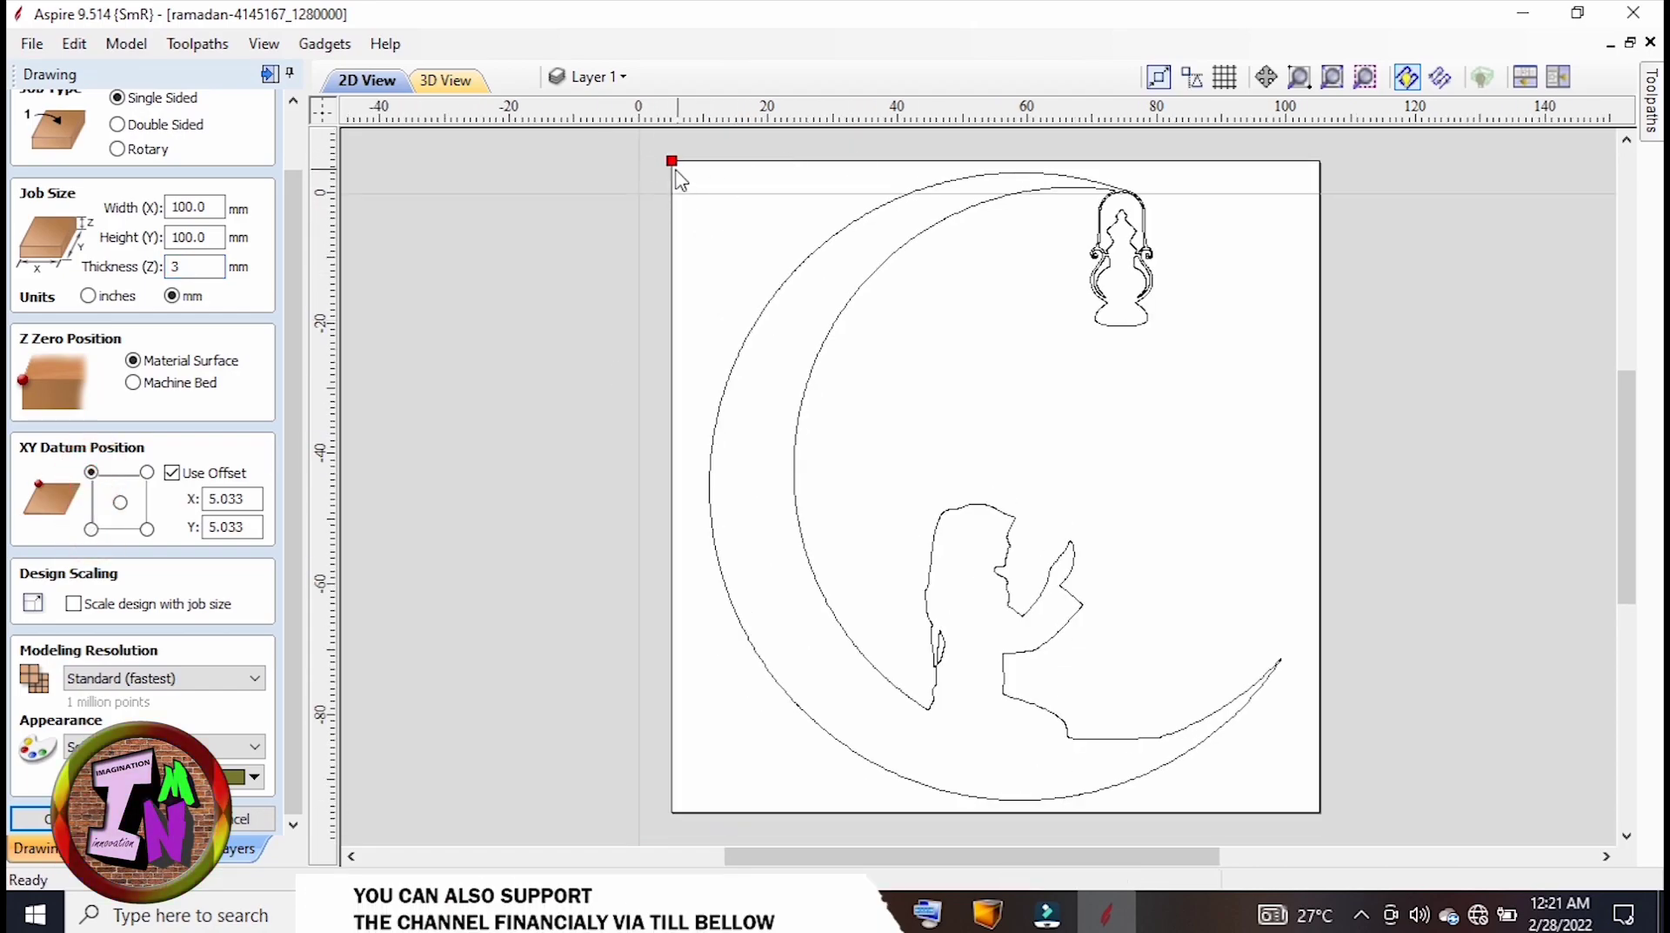
left_click(91, 528)
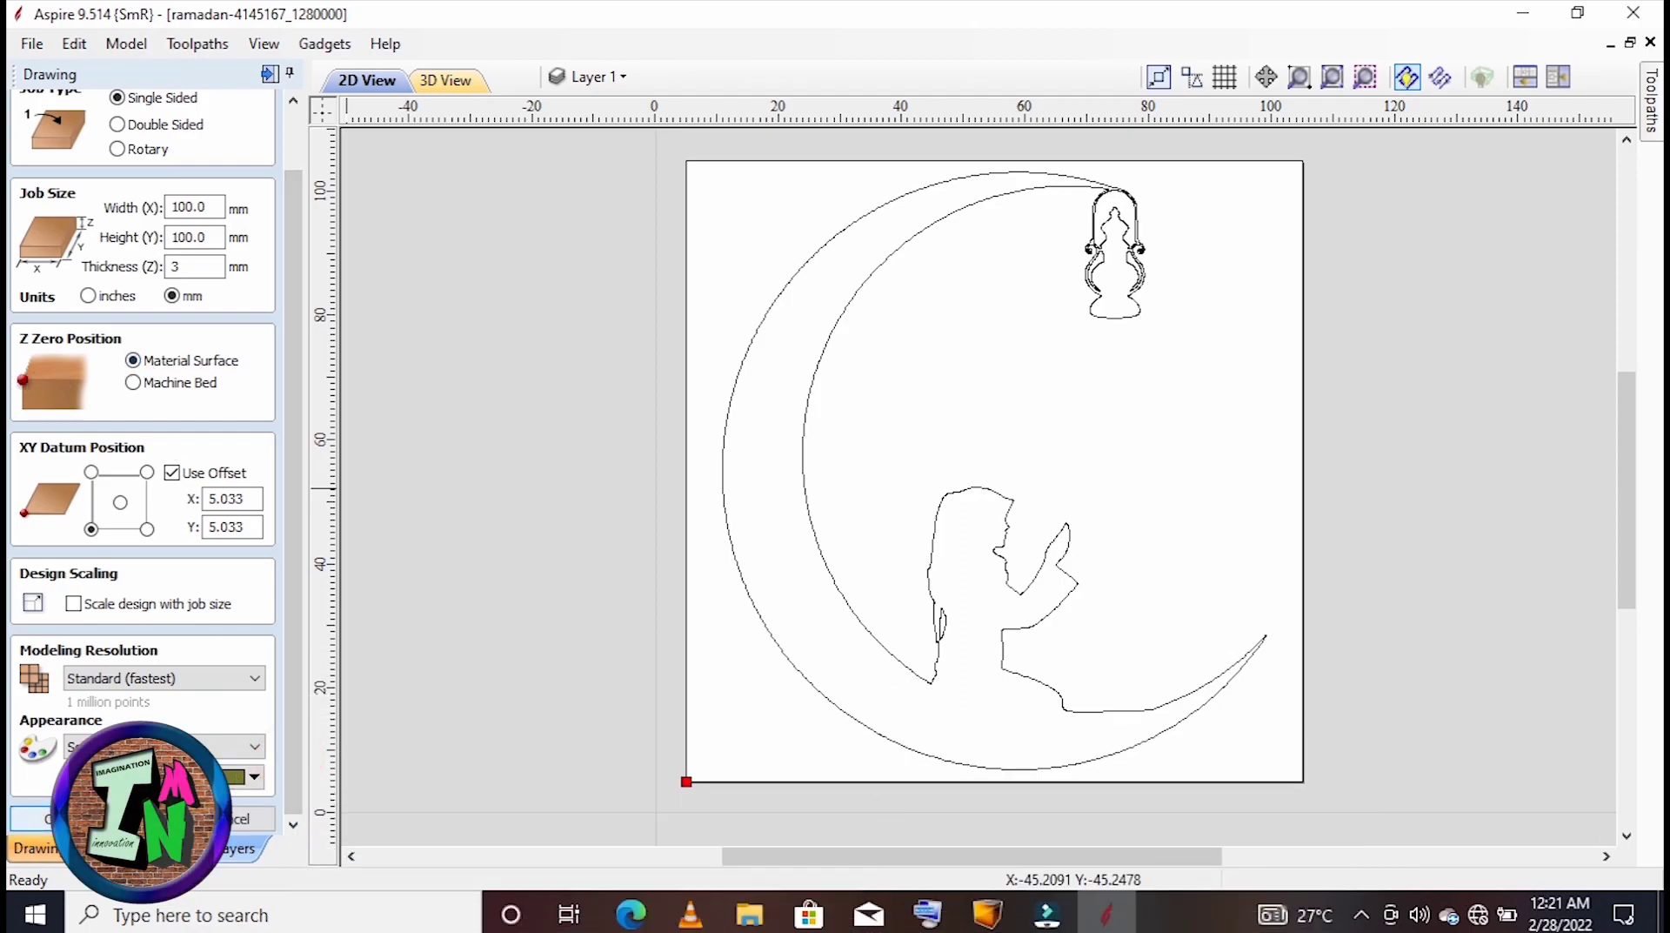
left_click(52, 818)
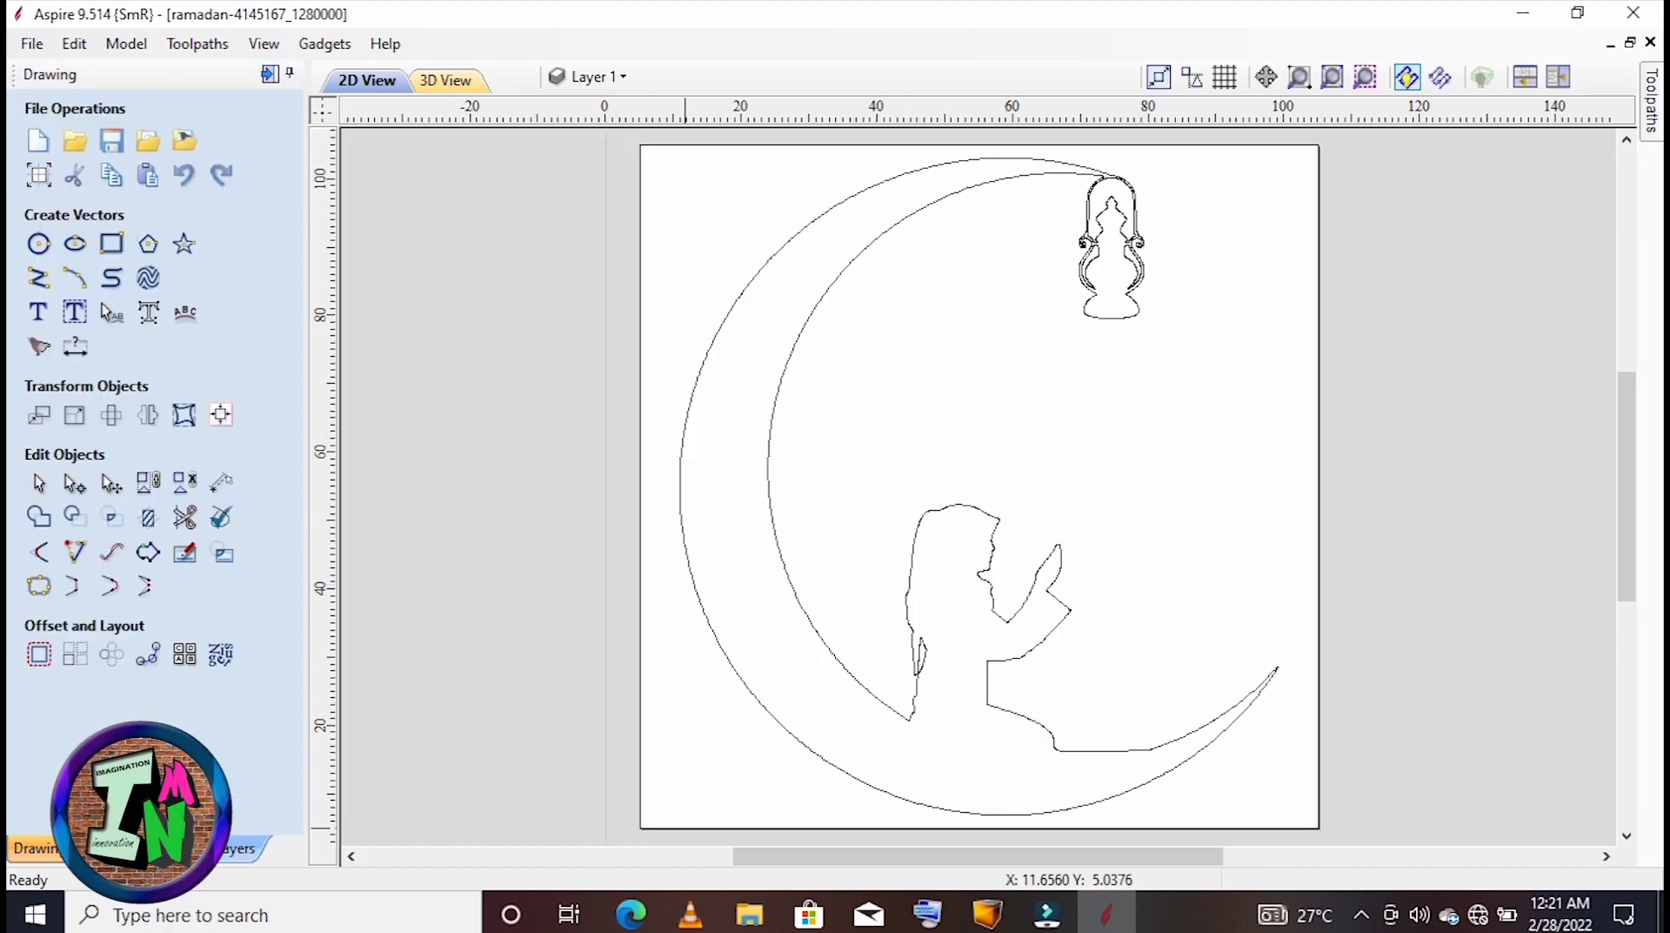
Select all vectors, start a 2D Profile toolpath with 3 mm cut depth, and choose a tool.
left_click(722, 749)
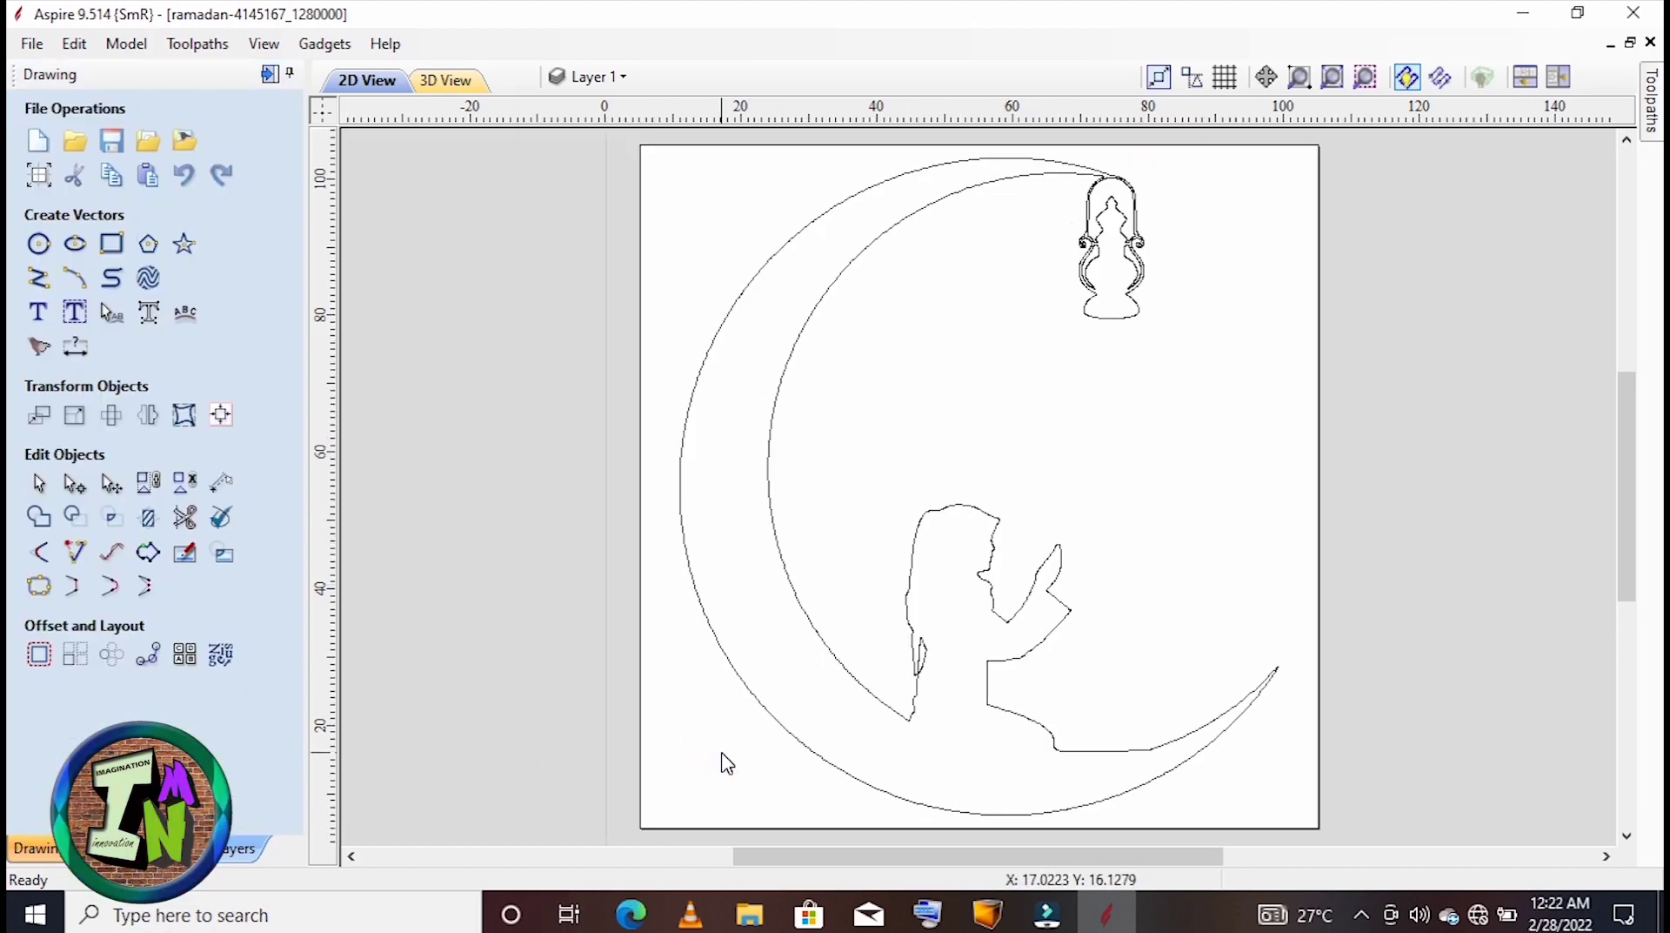
key("ctrl+a")
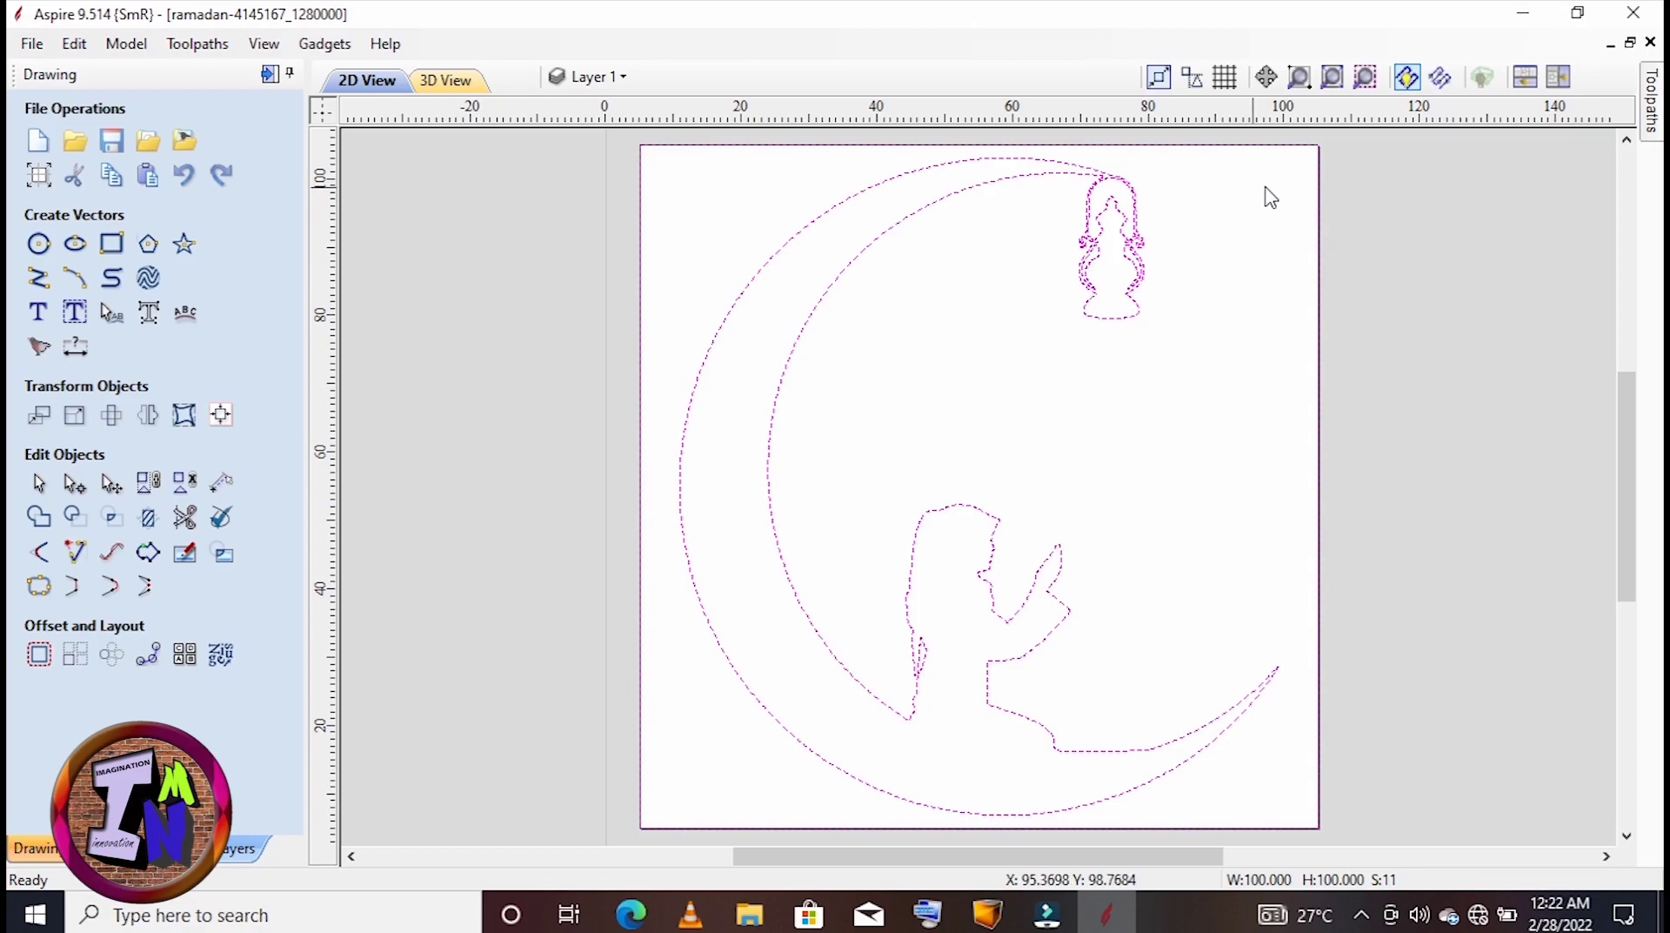
left_click(1650, 100)
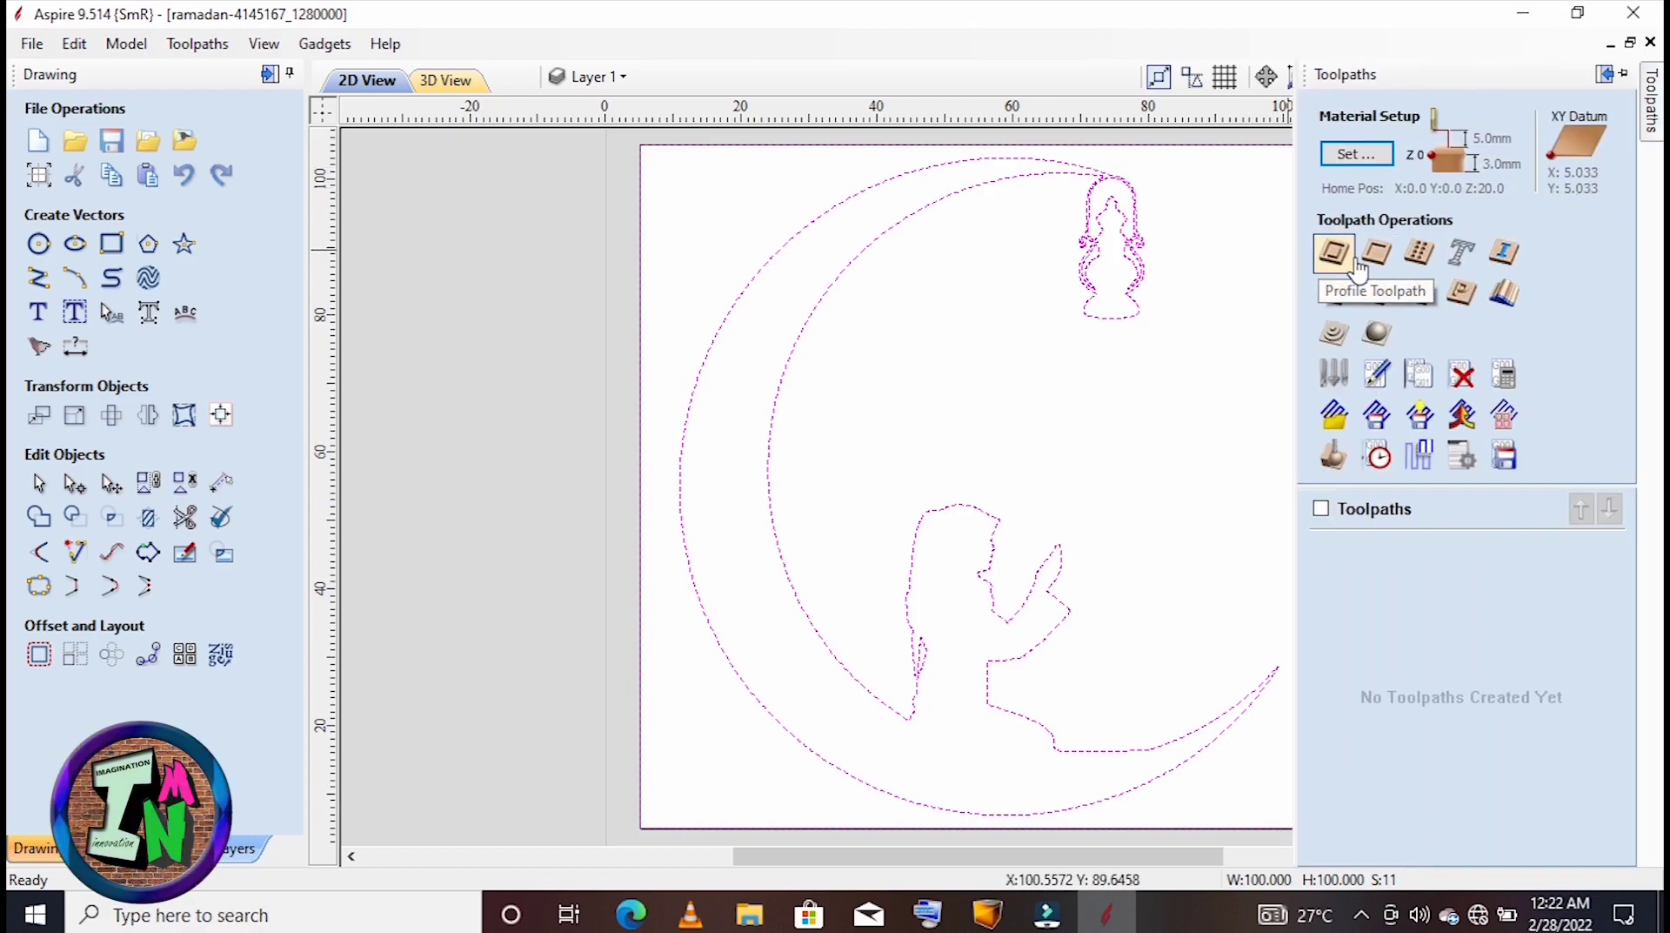
left_click(1356, 263)
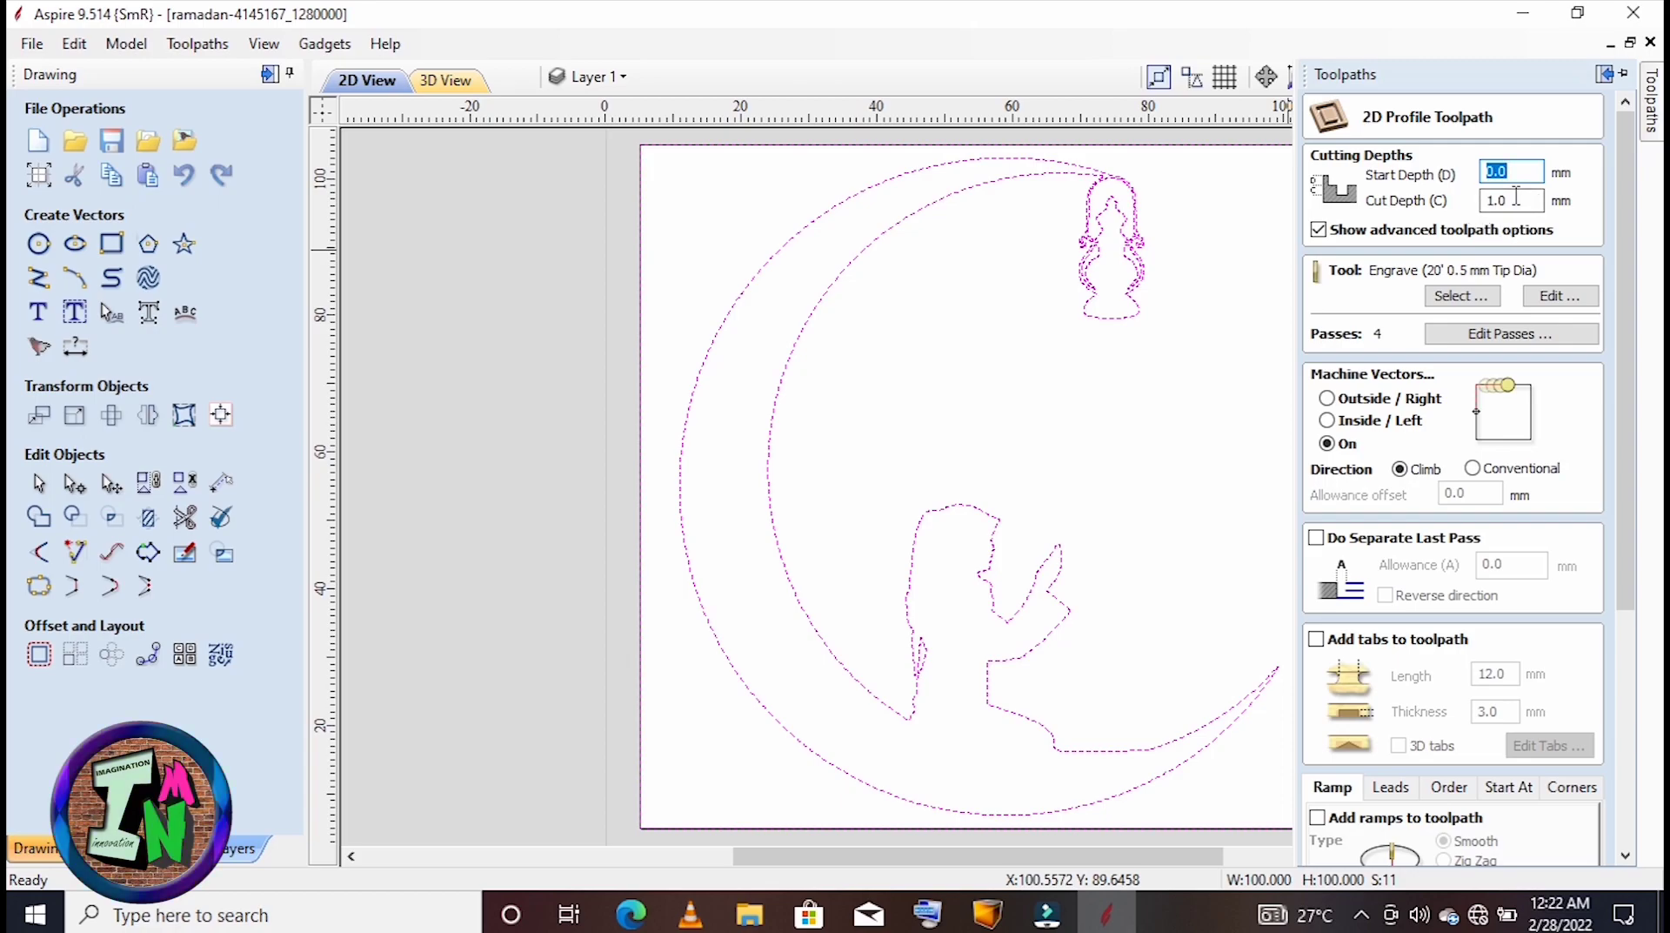
left_click(1521, 198)
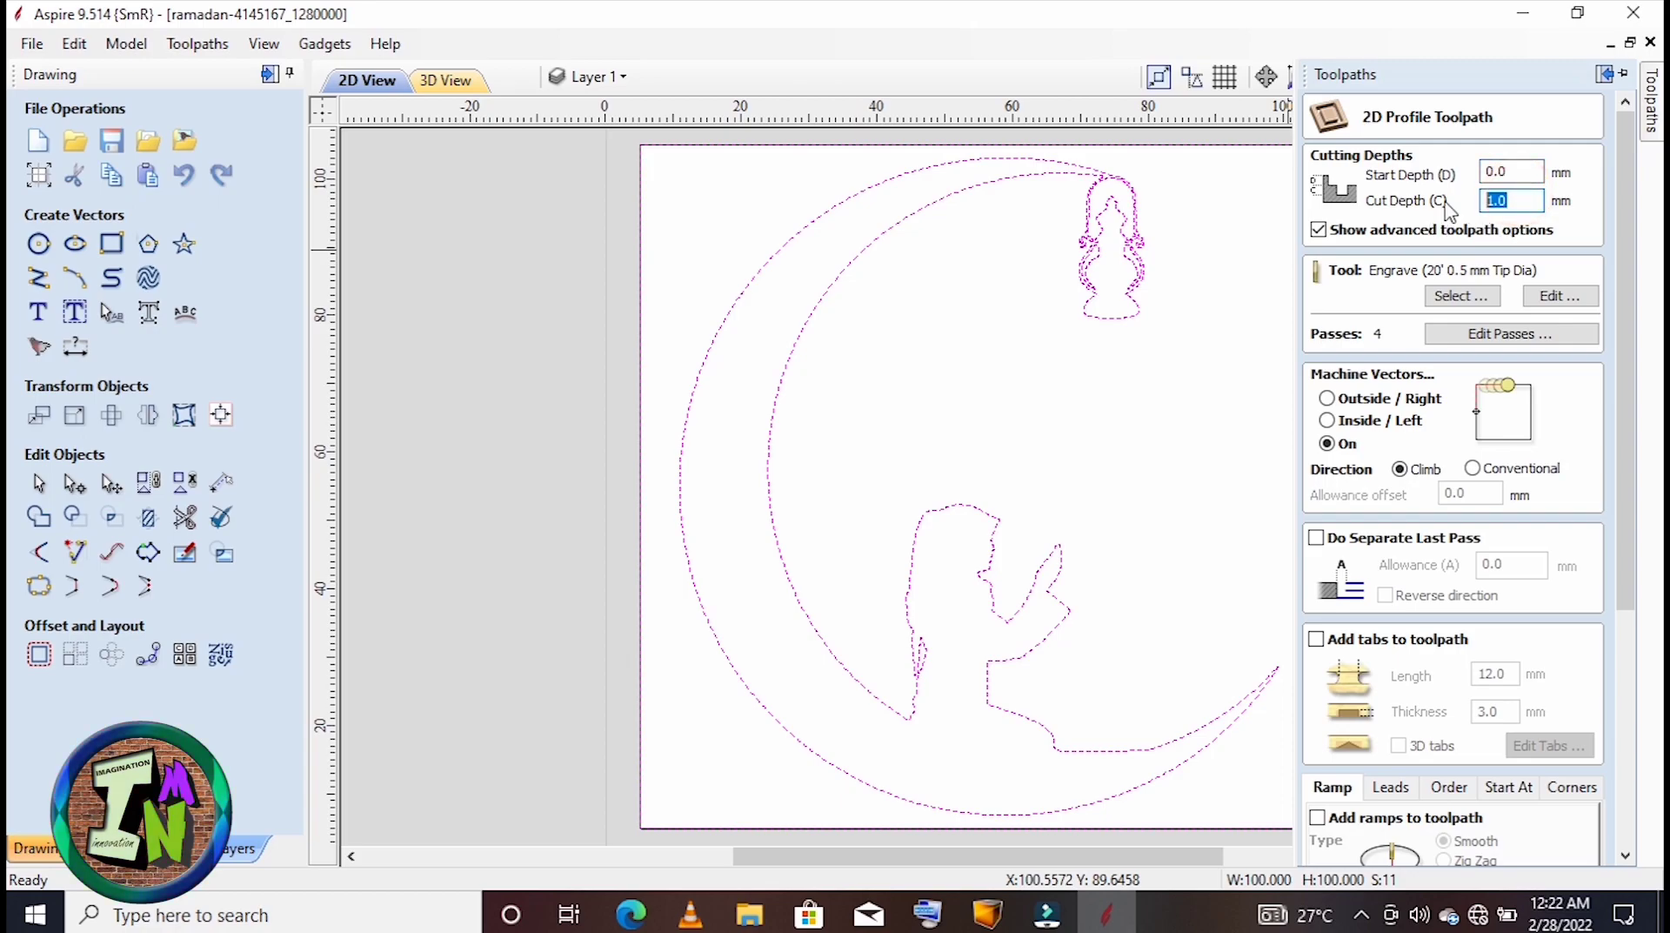
type("3")
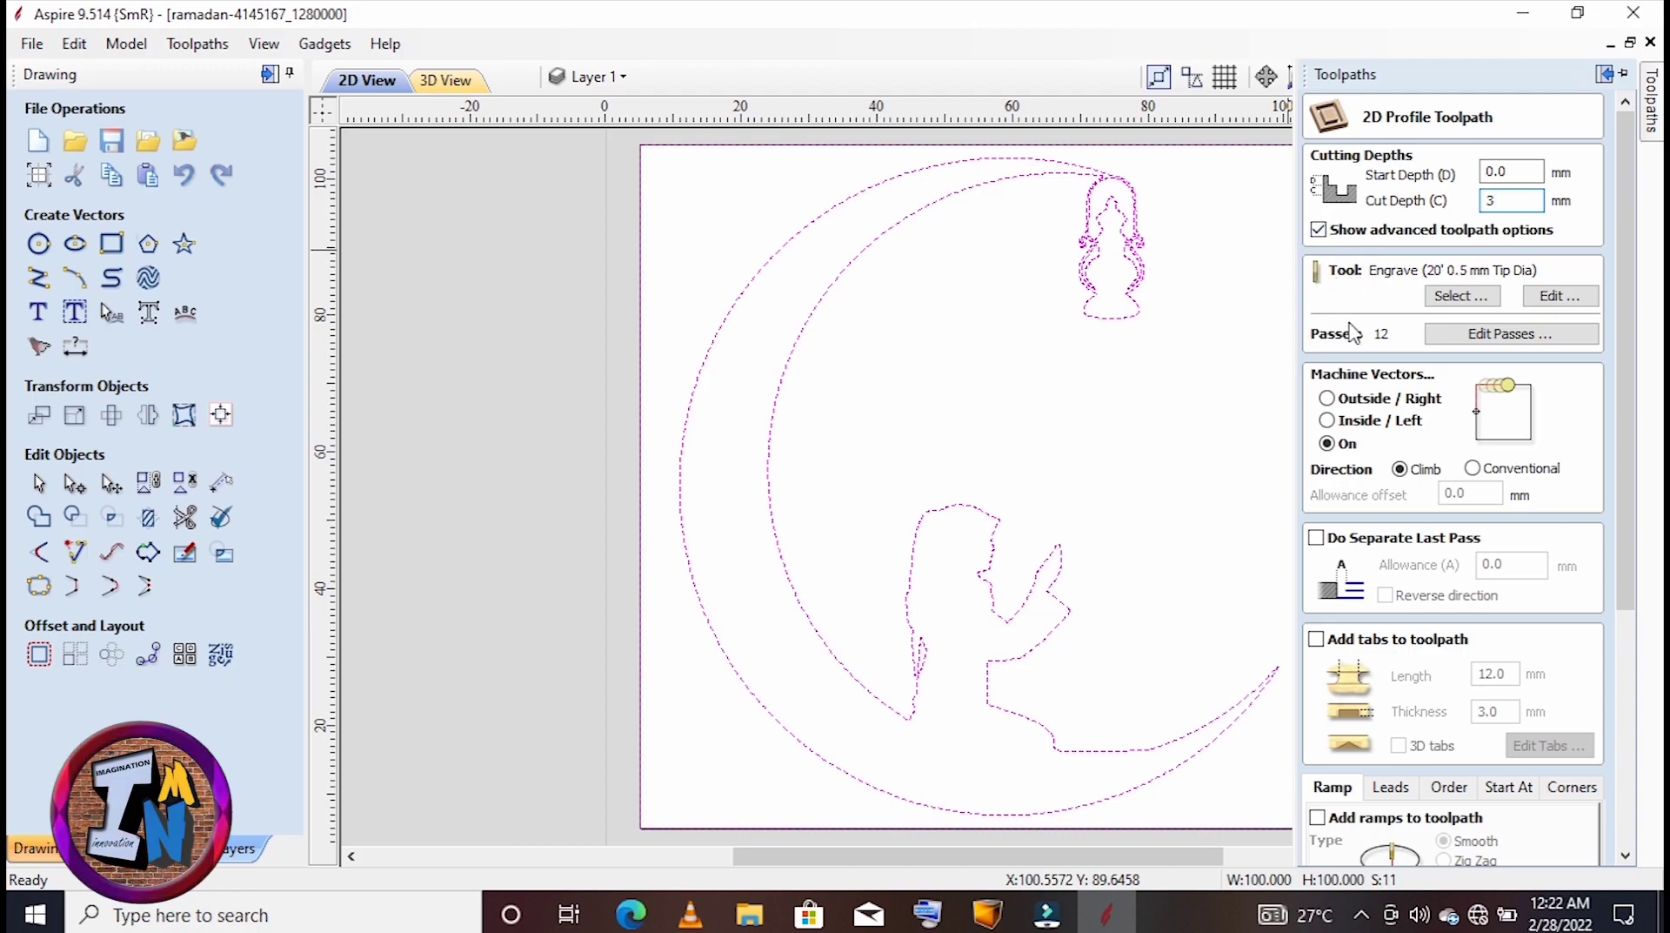
left_click(1464, 297)
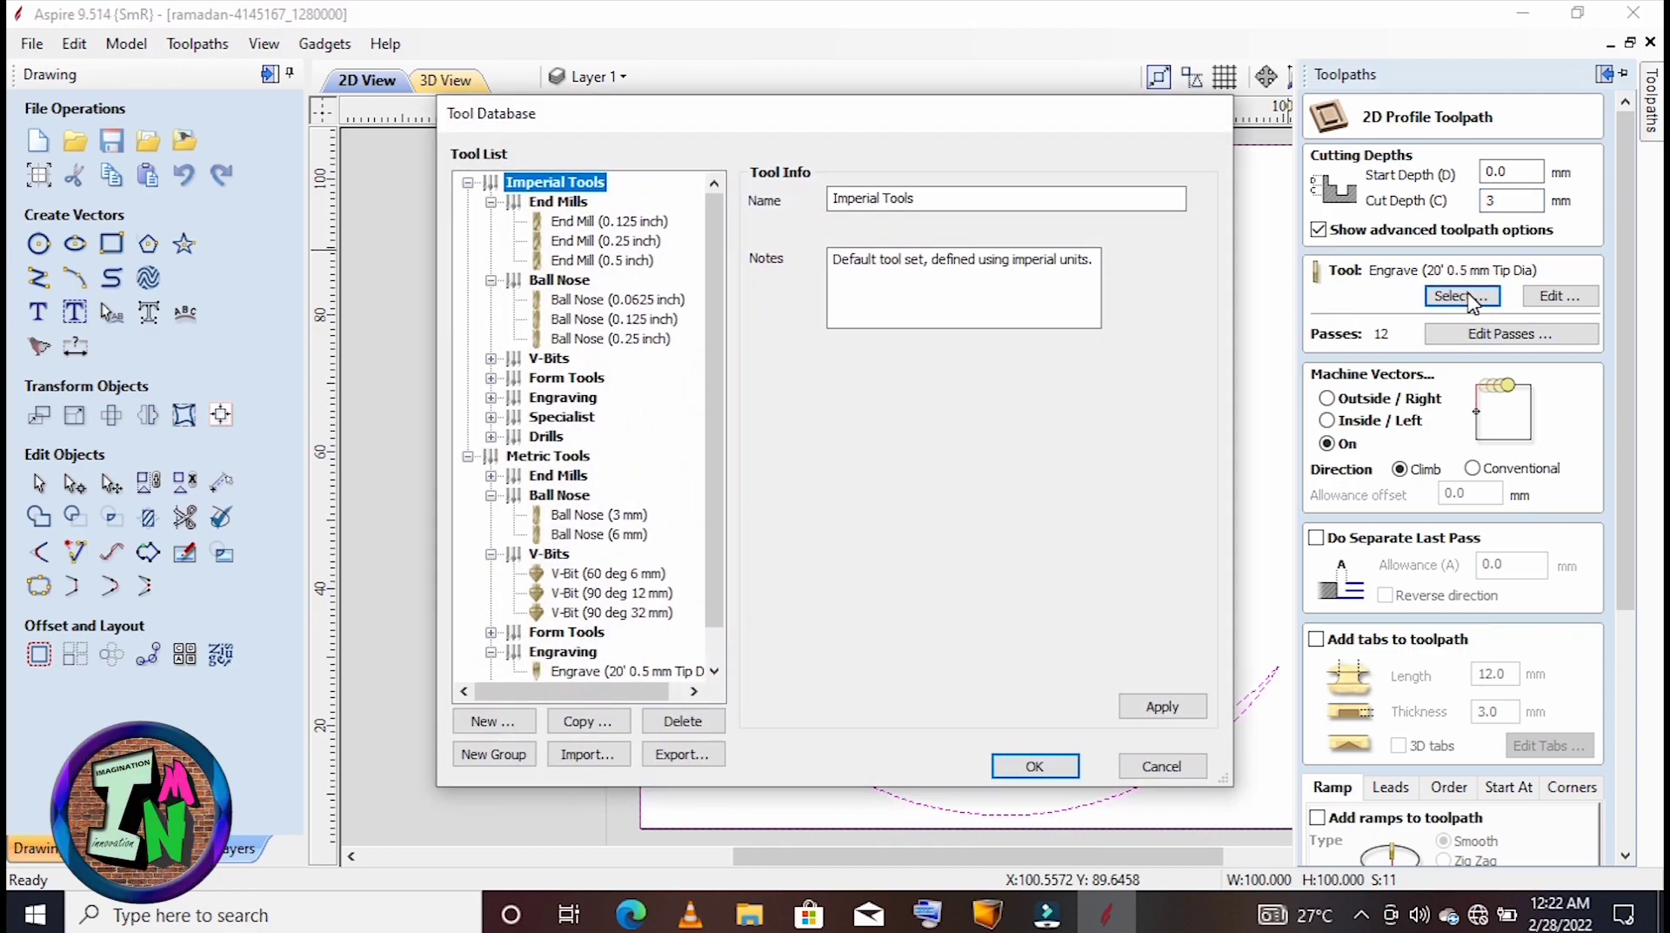
Close the Tool Database, keeping the engraving tool and Conventional direction for Profile 1.
scroll(616, 337, "down", 1)
scroll(616, 337, "up", 1)
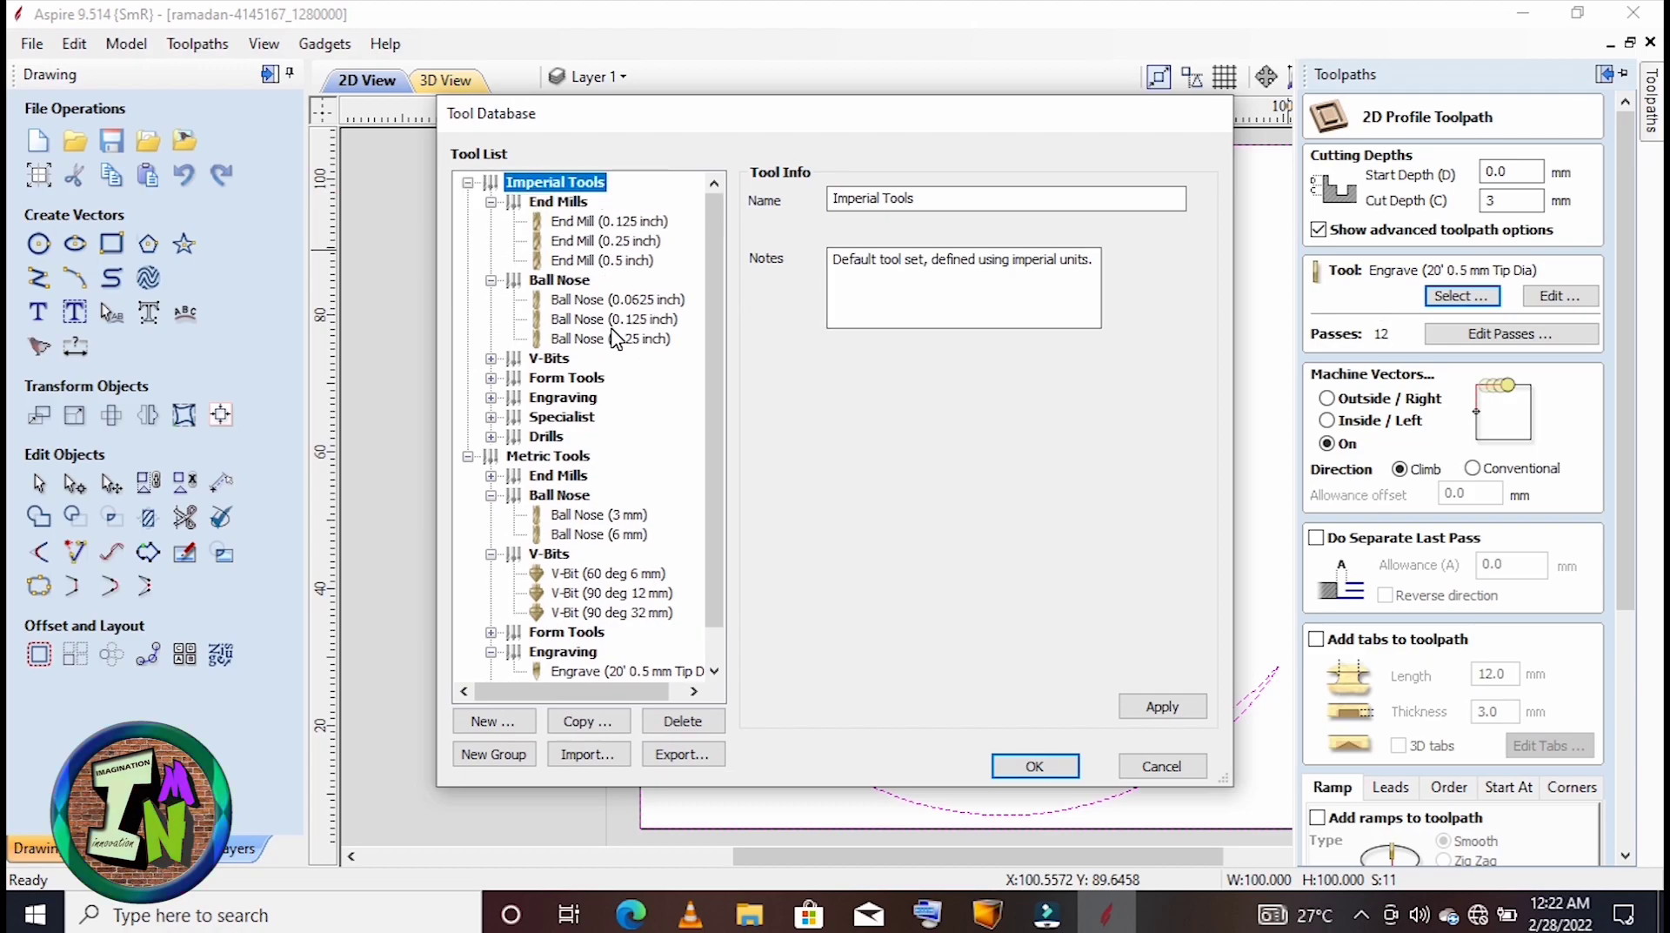
scroll(600, 279, "down", 1)
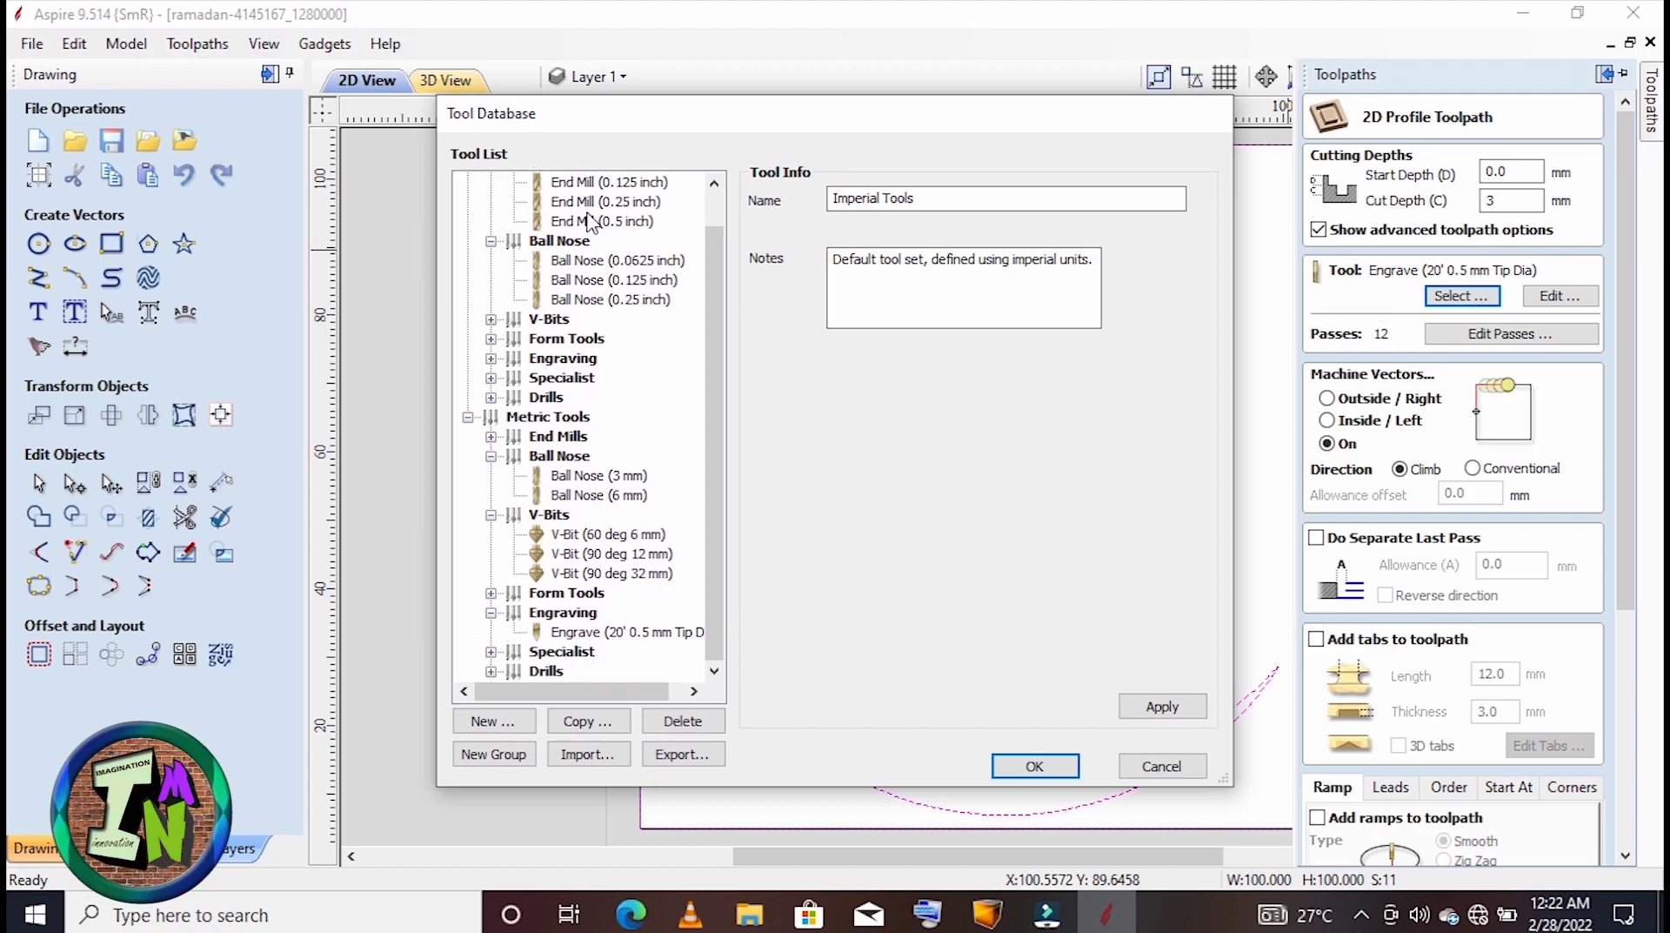
left_click(690, 503)
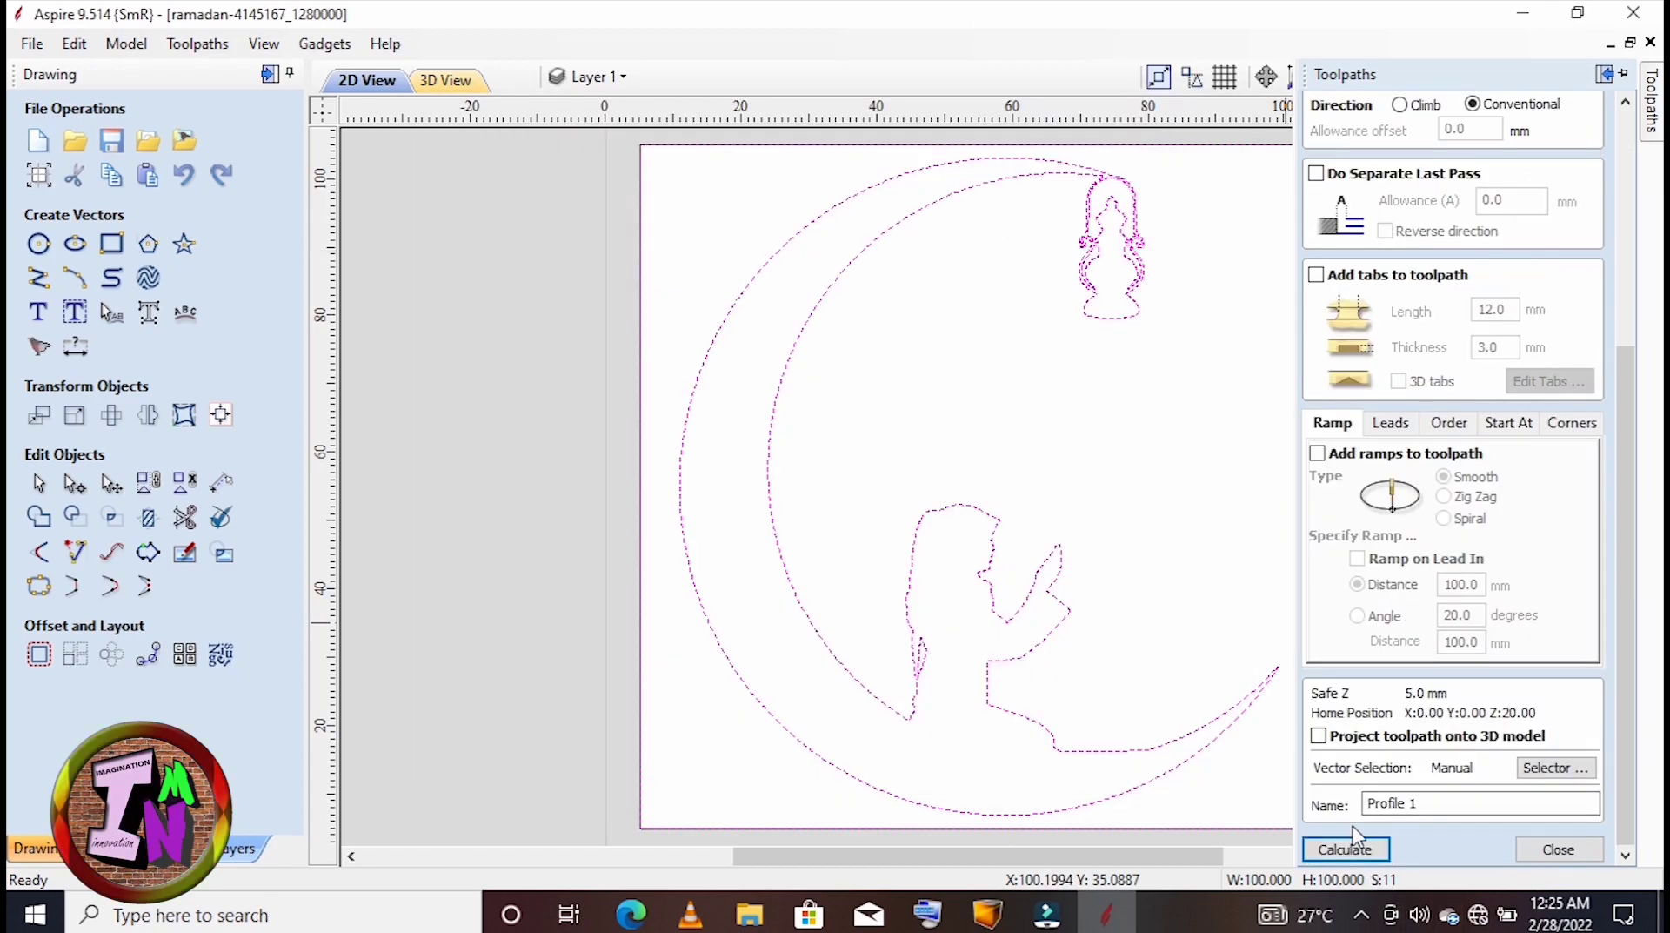
Calculate Profile 1, ignoring duplicate vectors, then play and close its carving preview.
left_click(1349, 857)
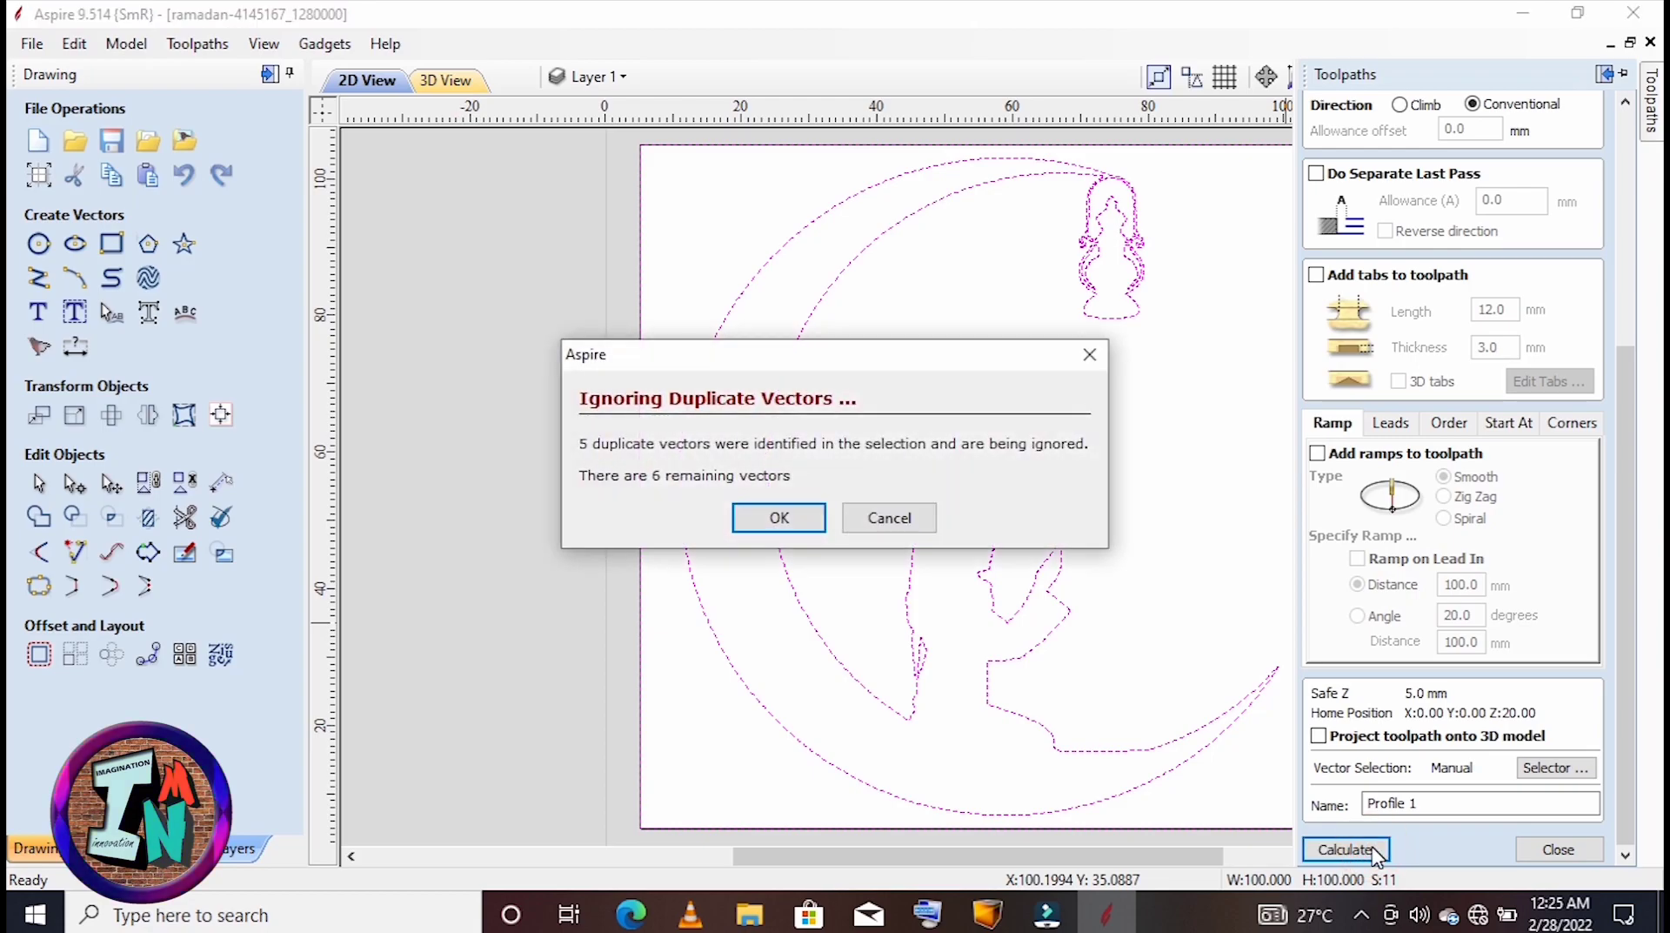
left_click(767, 522)
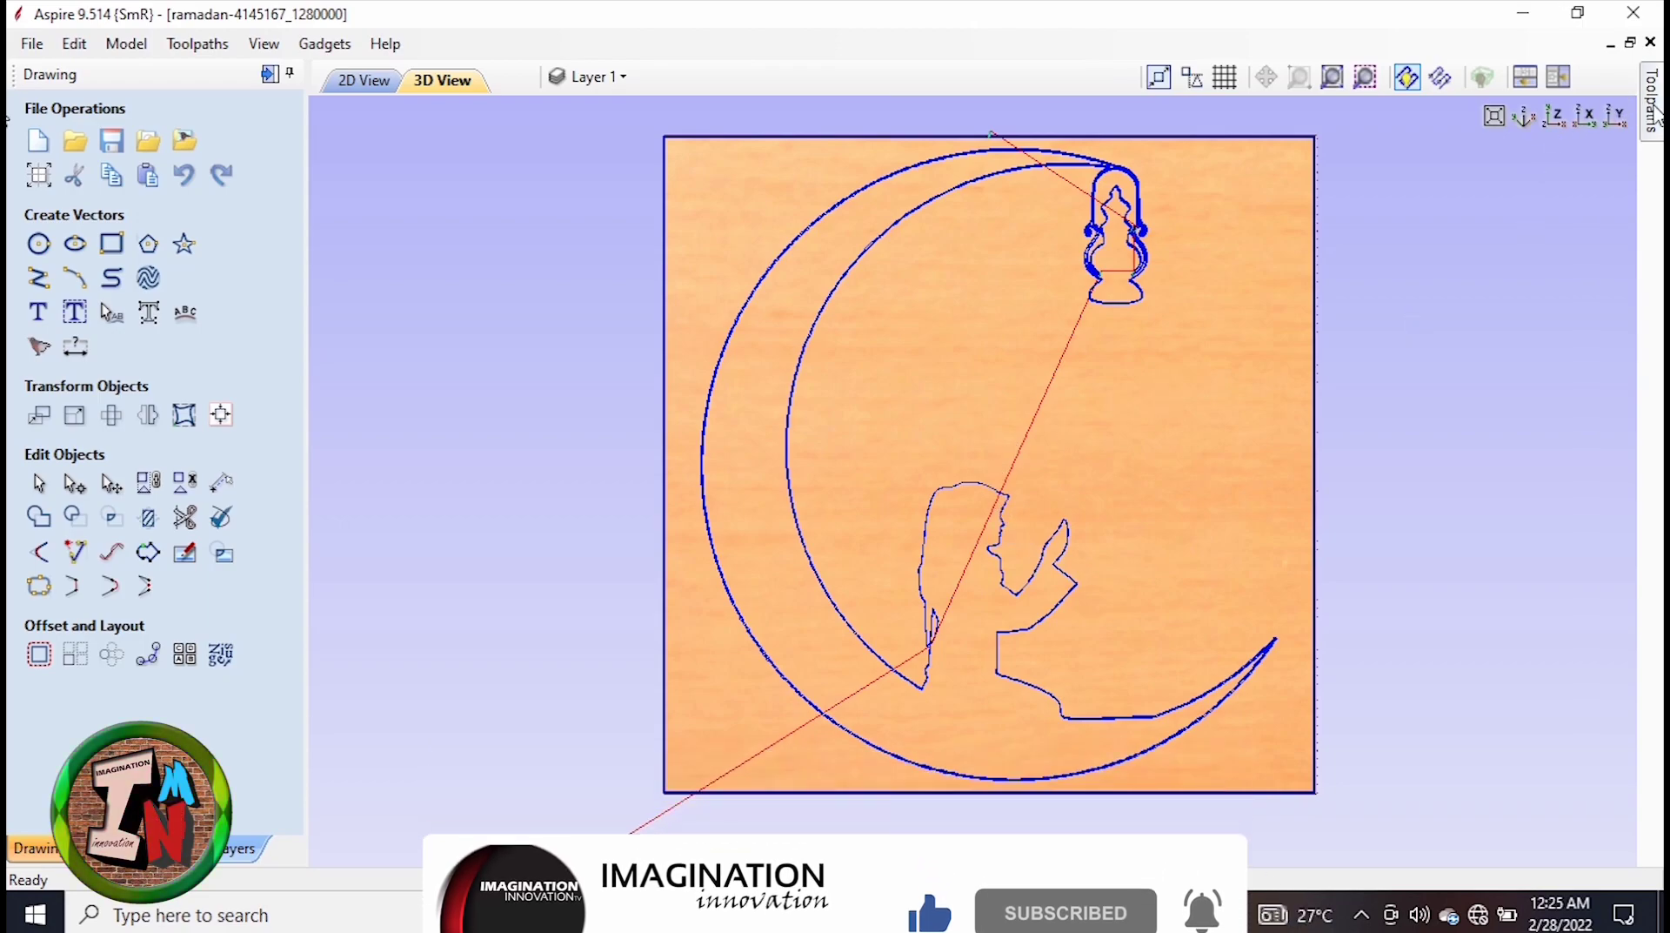
left_click(1651, 100)
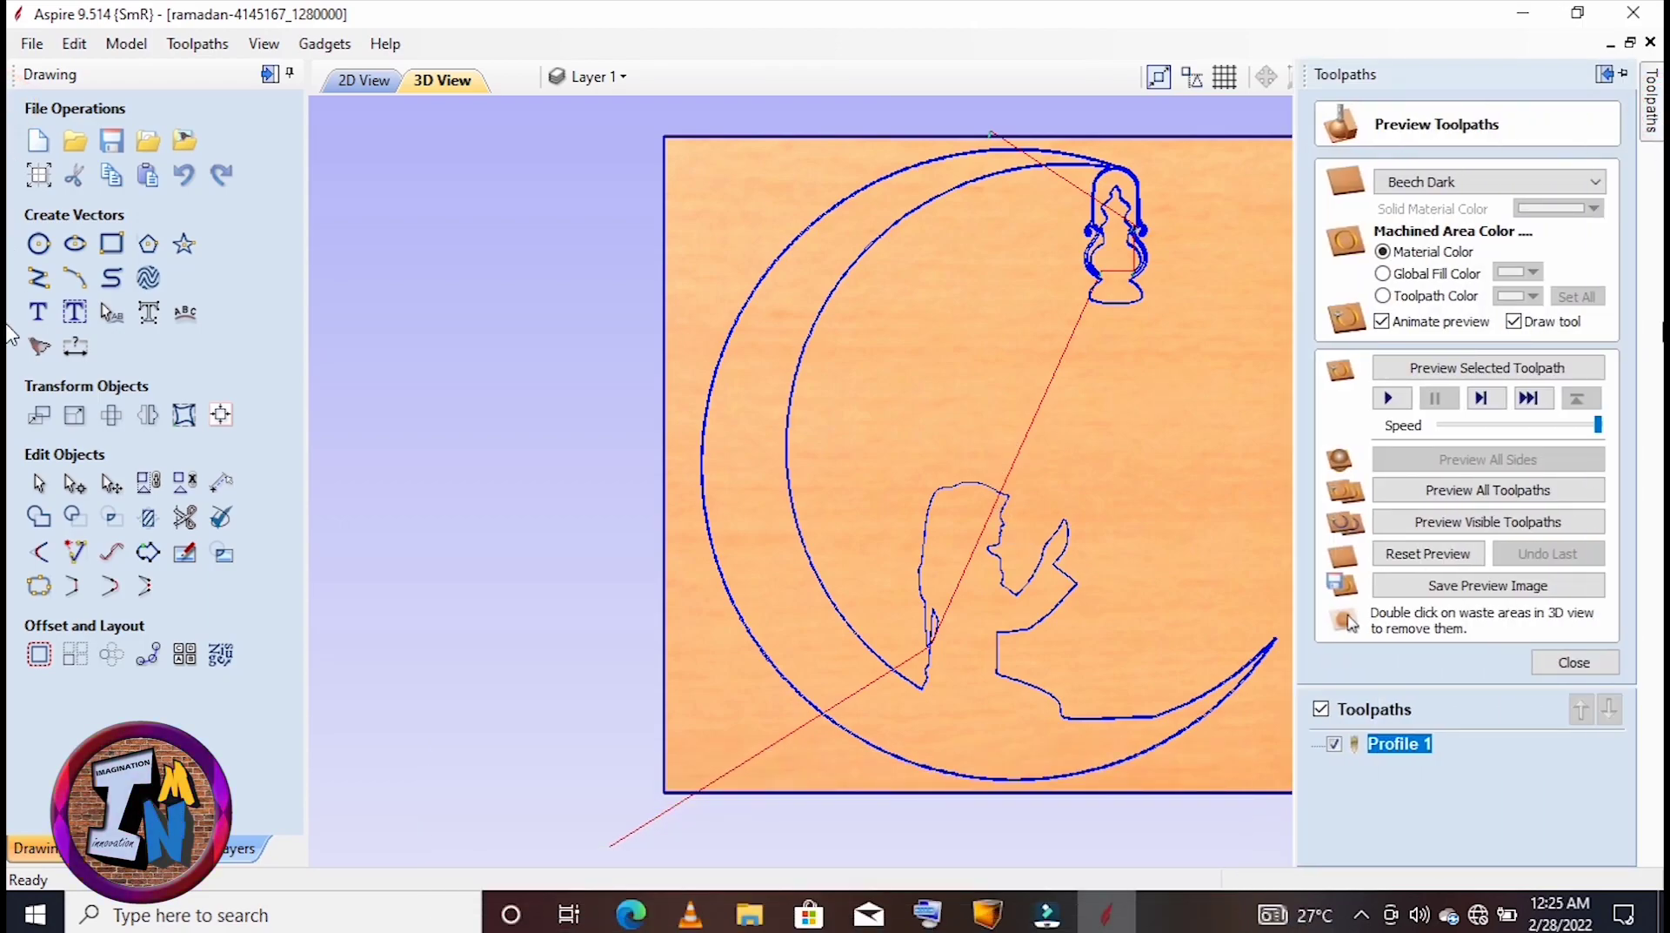
left_click(1388, 397)
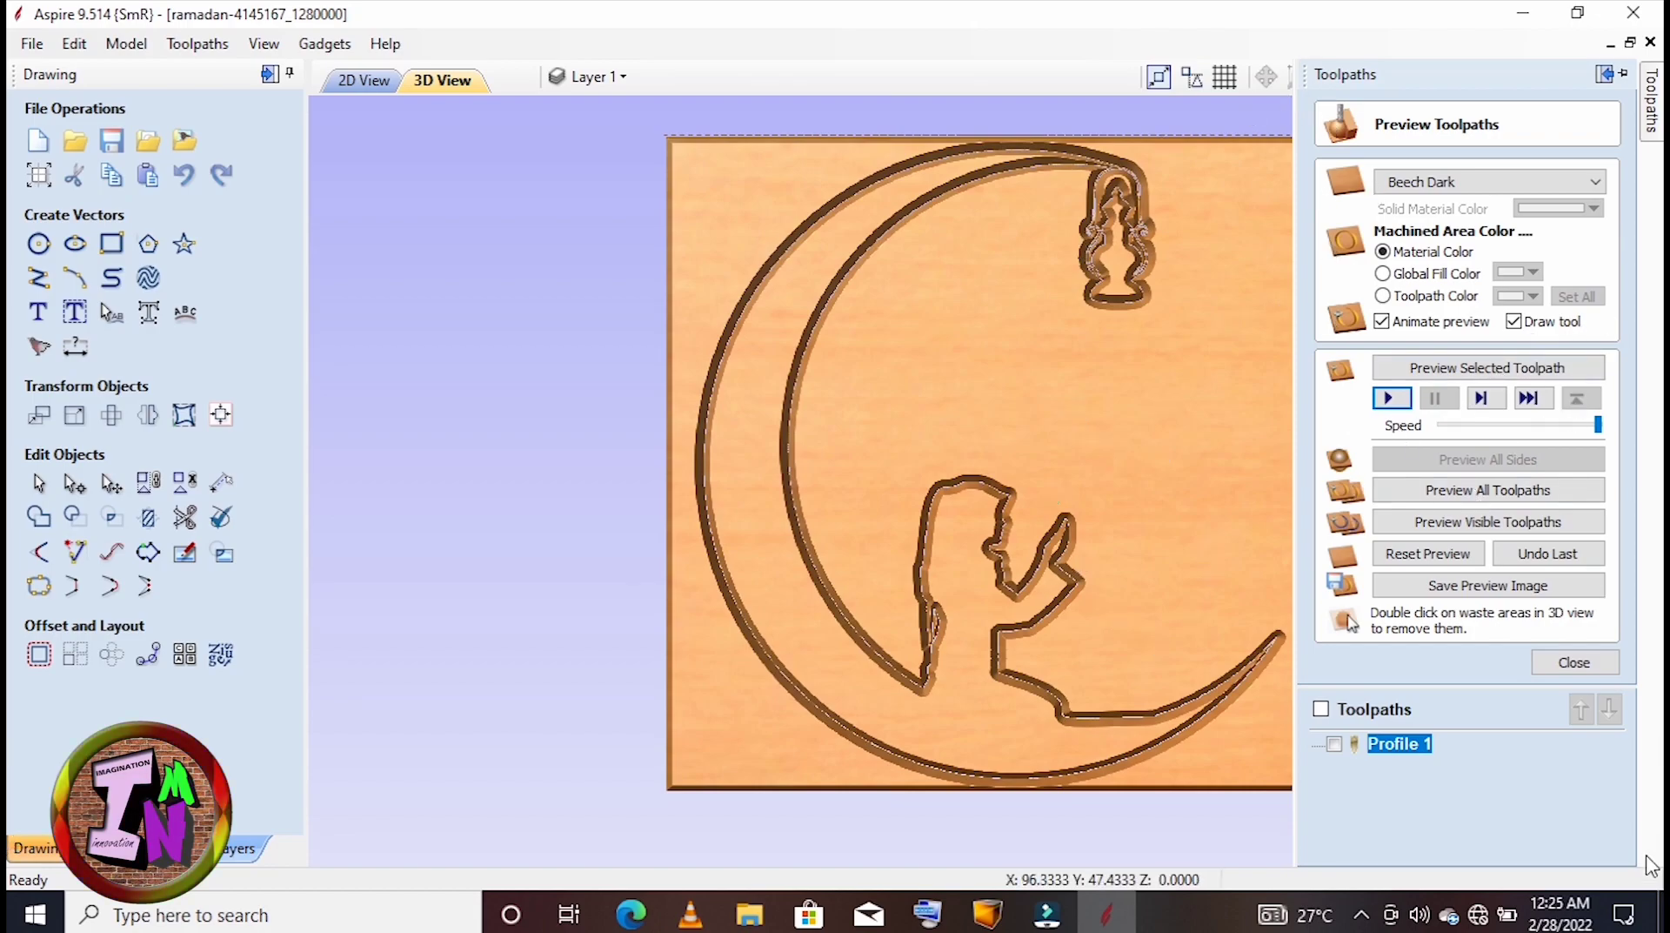
left_click(1577, 661)
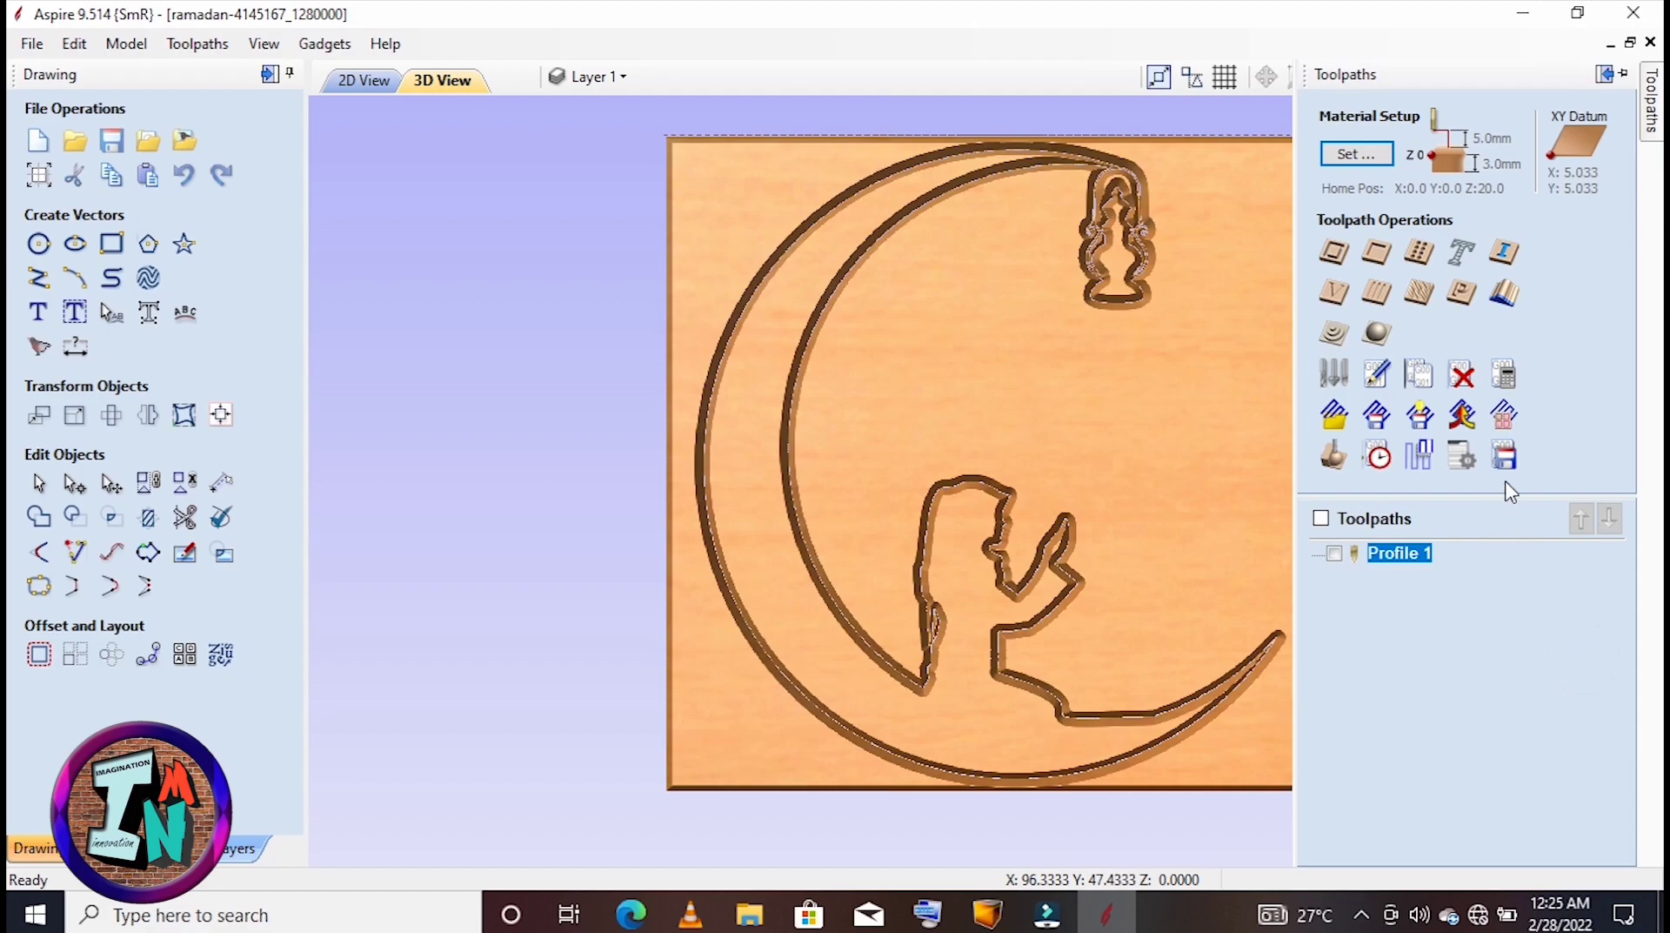
Begin saving the Profile 1 toolpath to Downloads as a G Code (mm) file.
left_click(1505, 455)
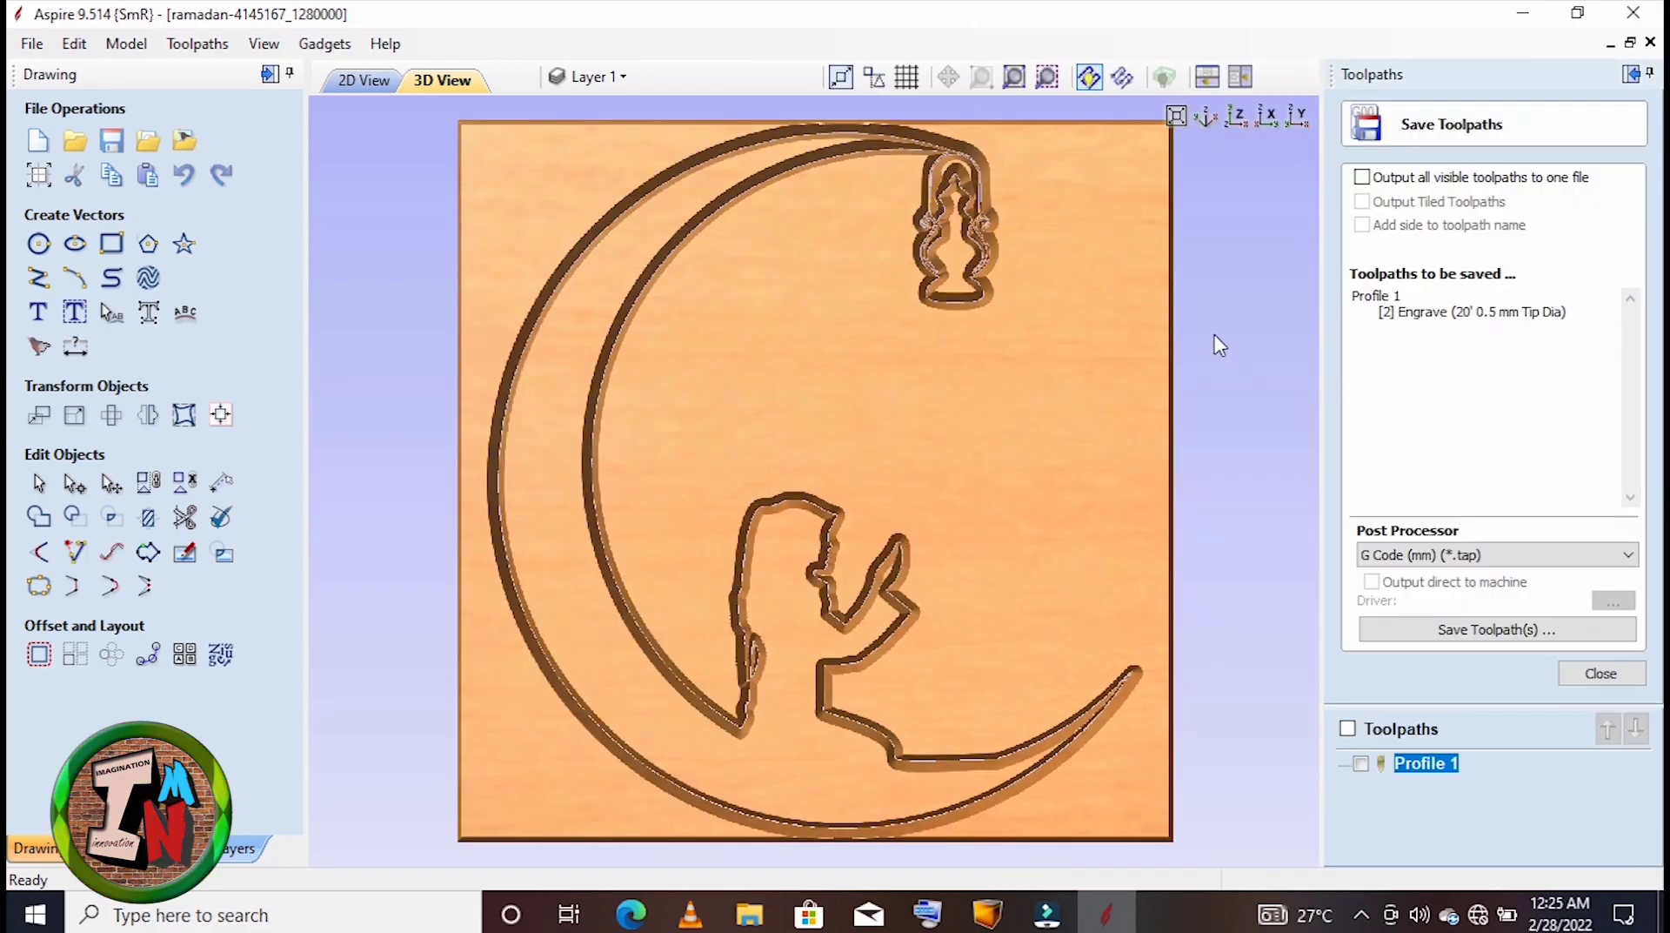
left_click(1510, 635)
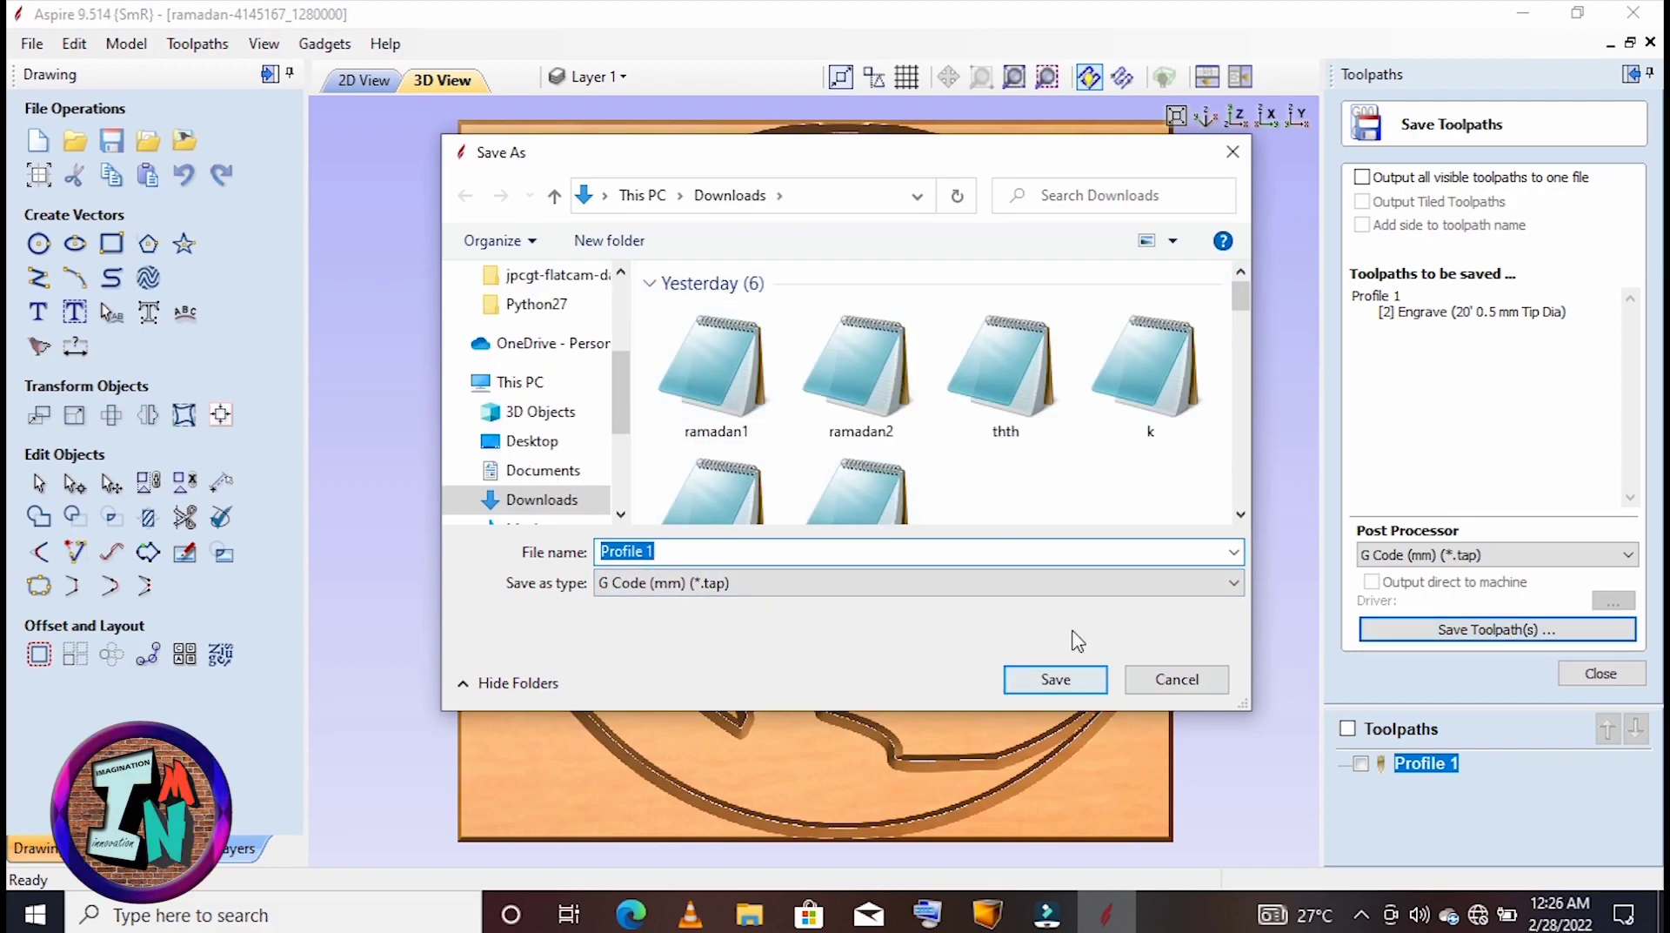
left_click(1233, 554)
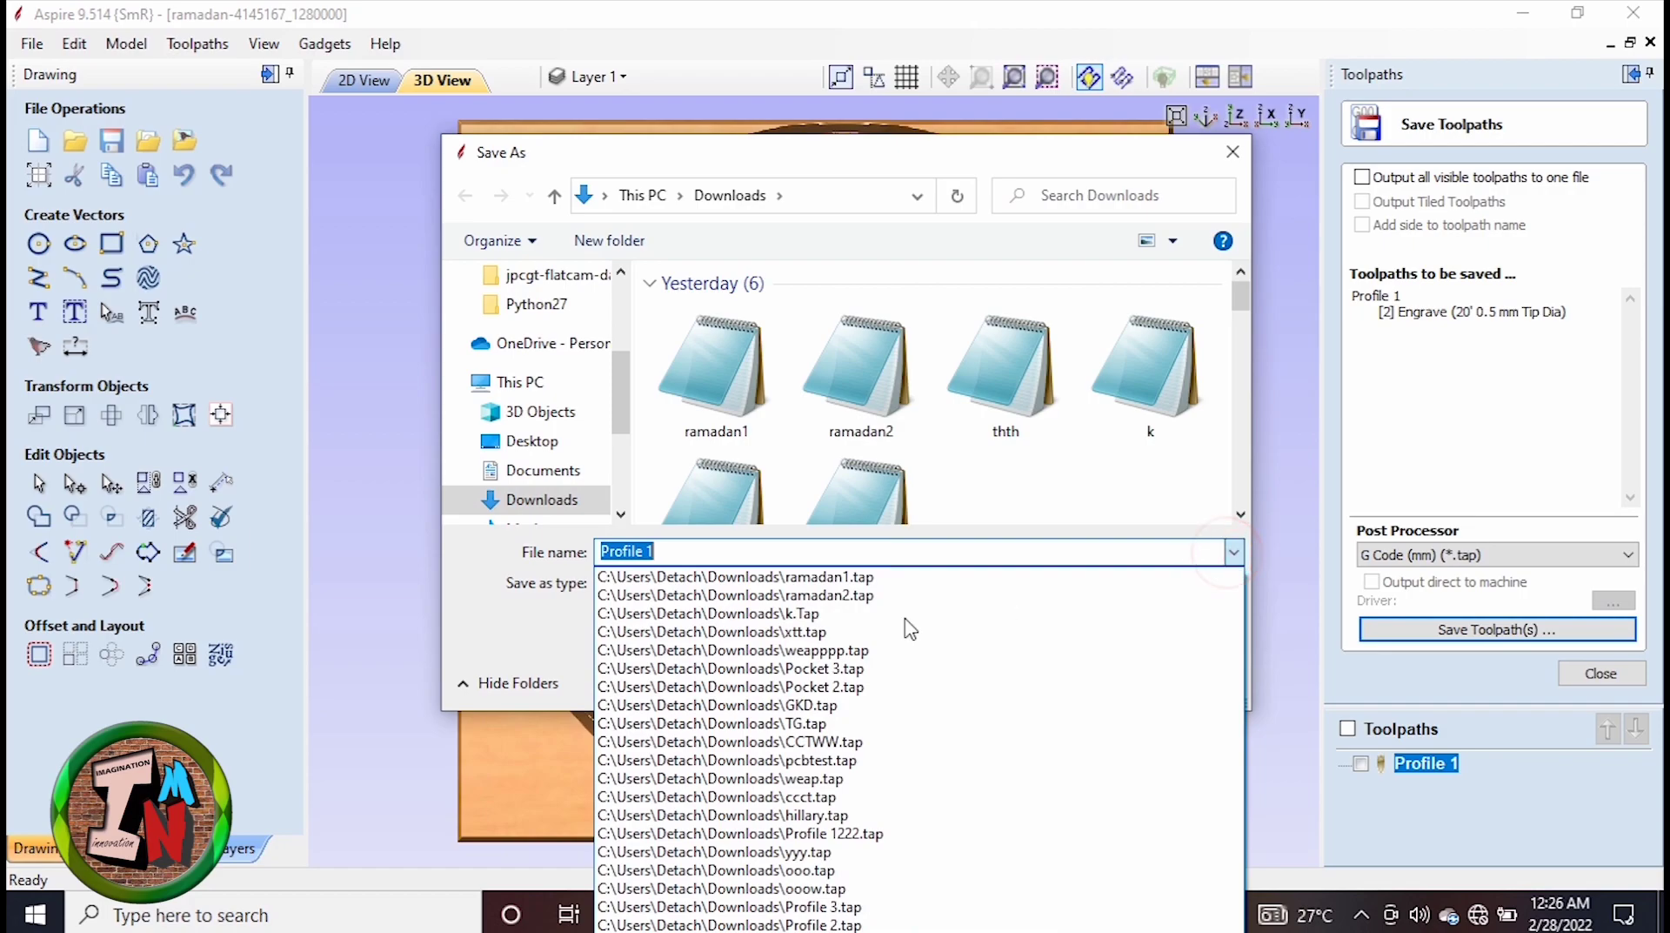
left_click(1318, 553)
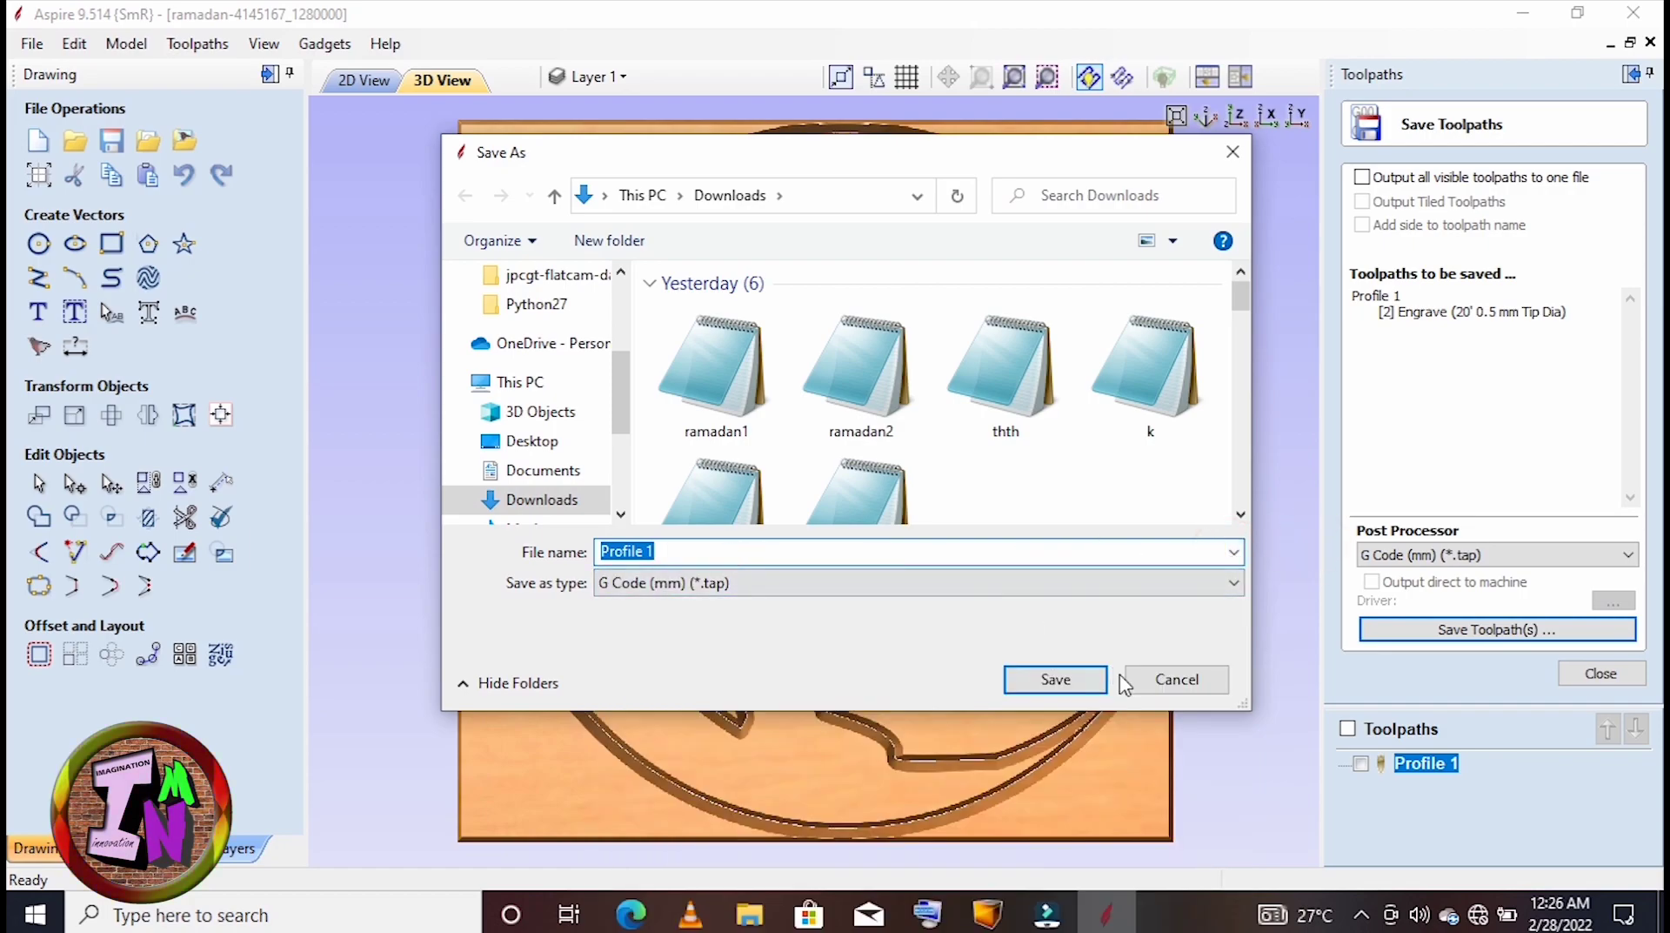
left_click(1066, 680)
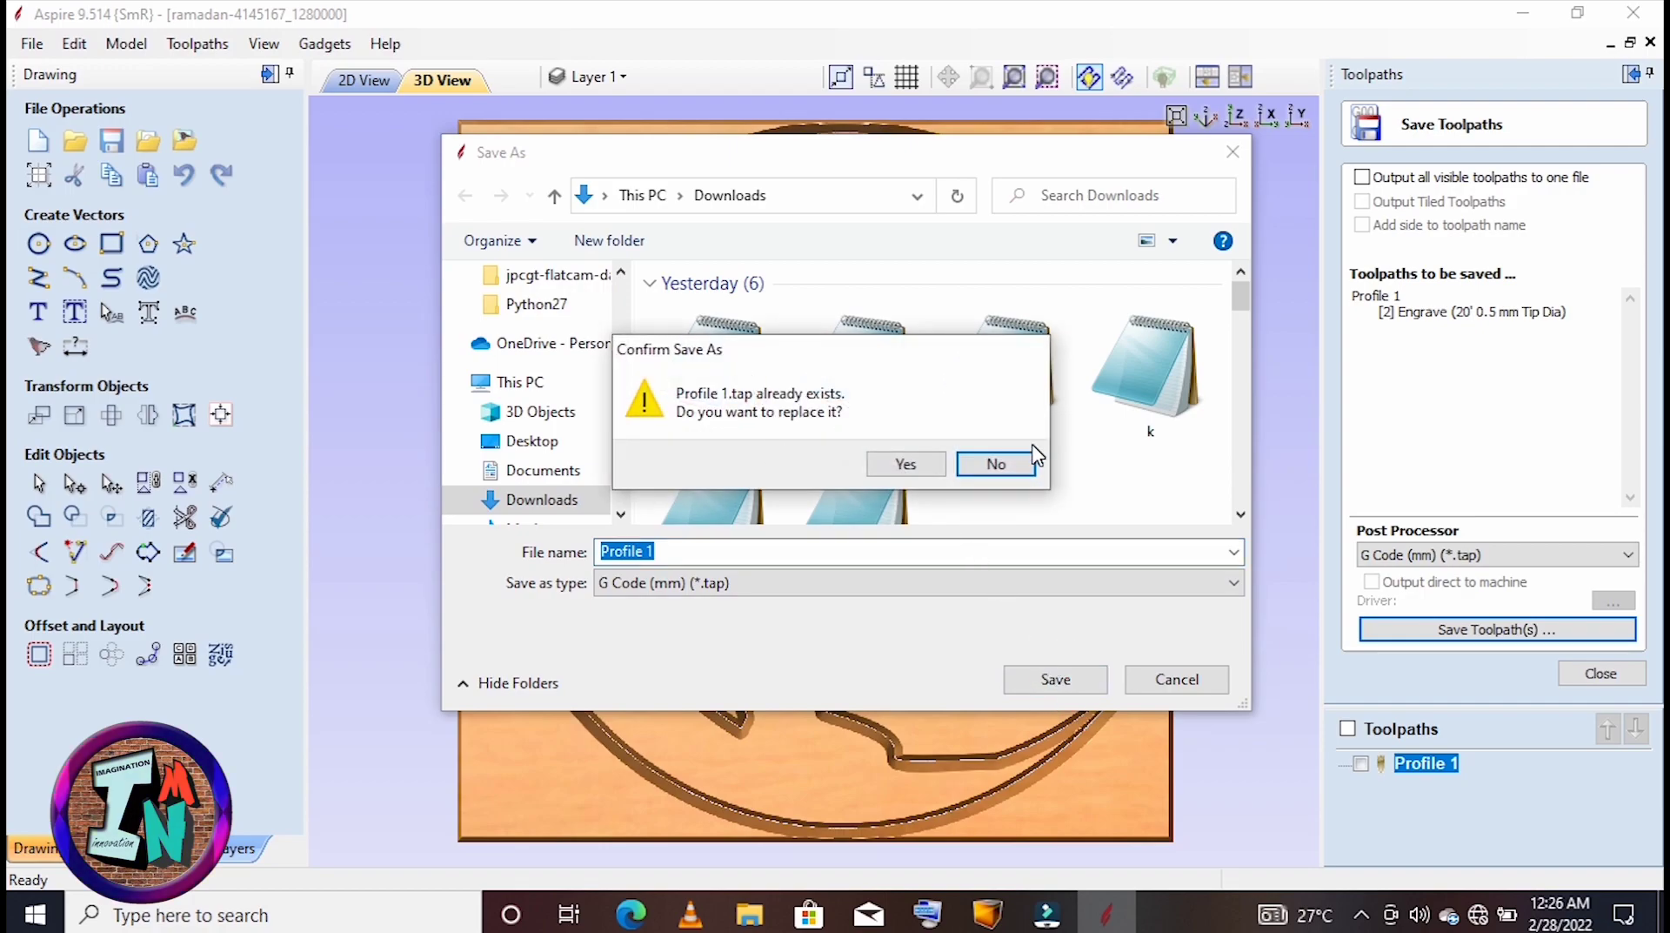
Decline overwriting Profile 1.tap and save the toolpath as test instead.
left_click(997, 466)
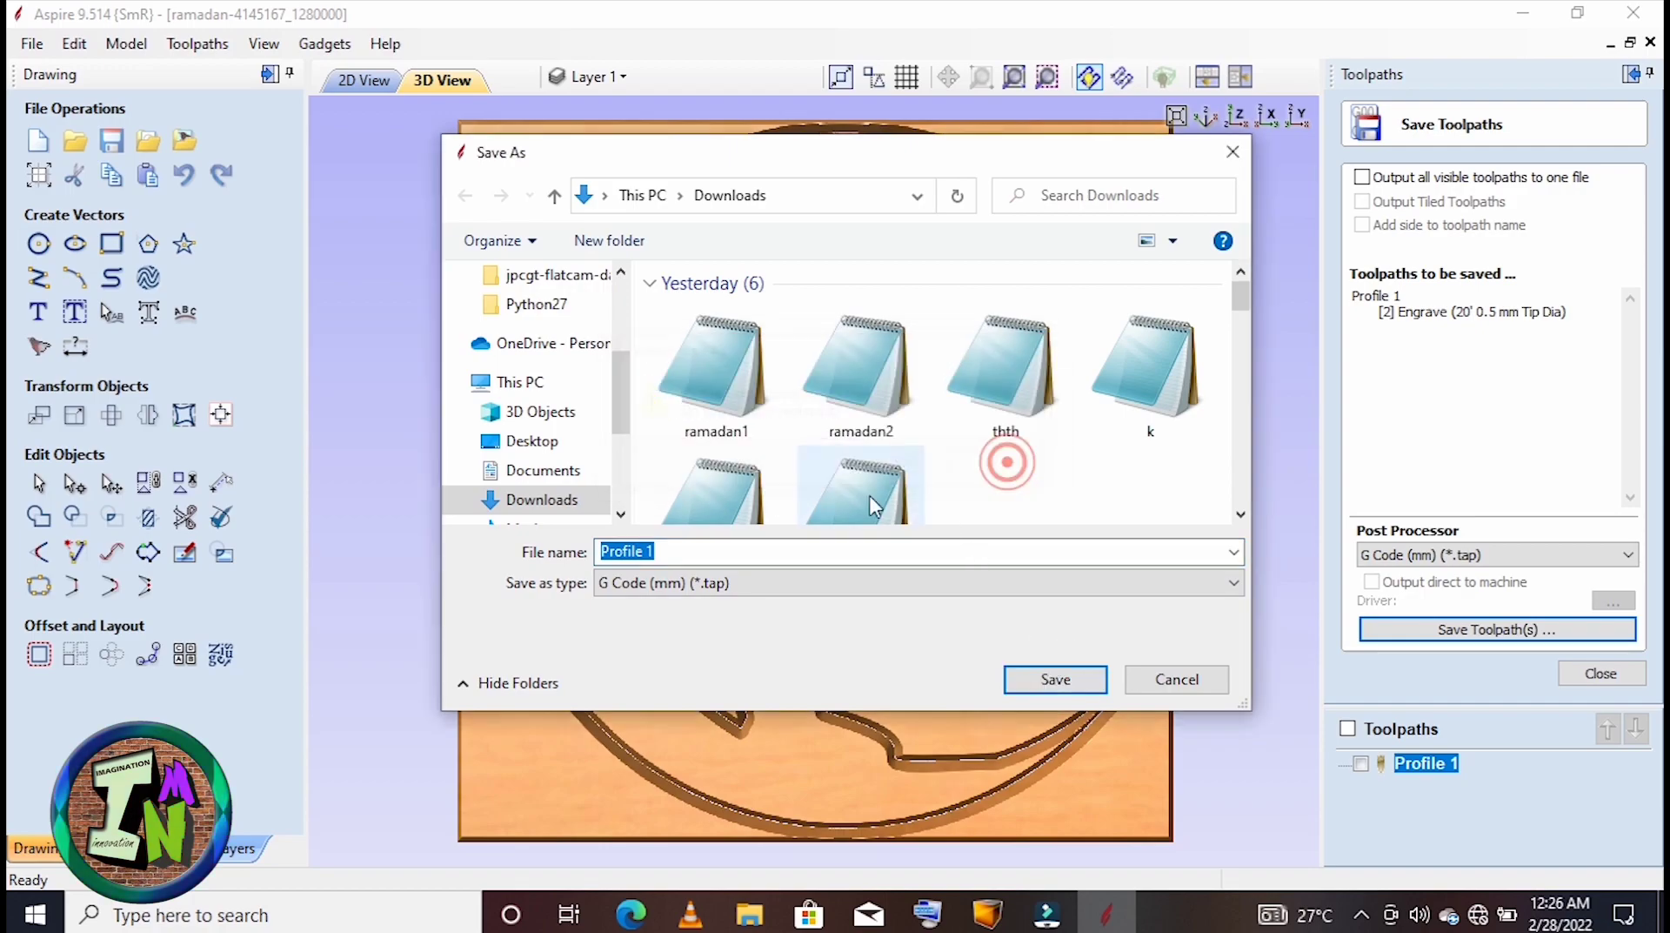
left_click(688, 551)
key("BackSpace")
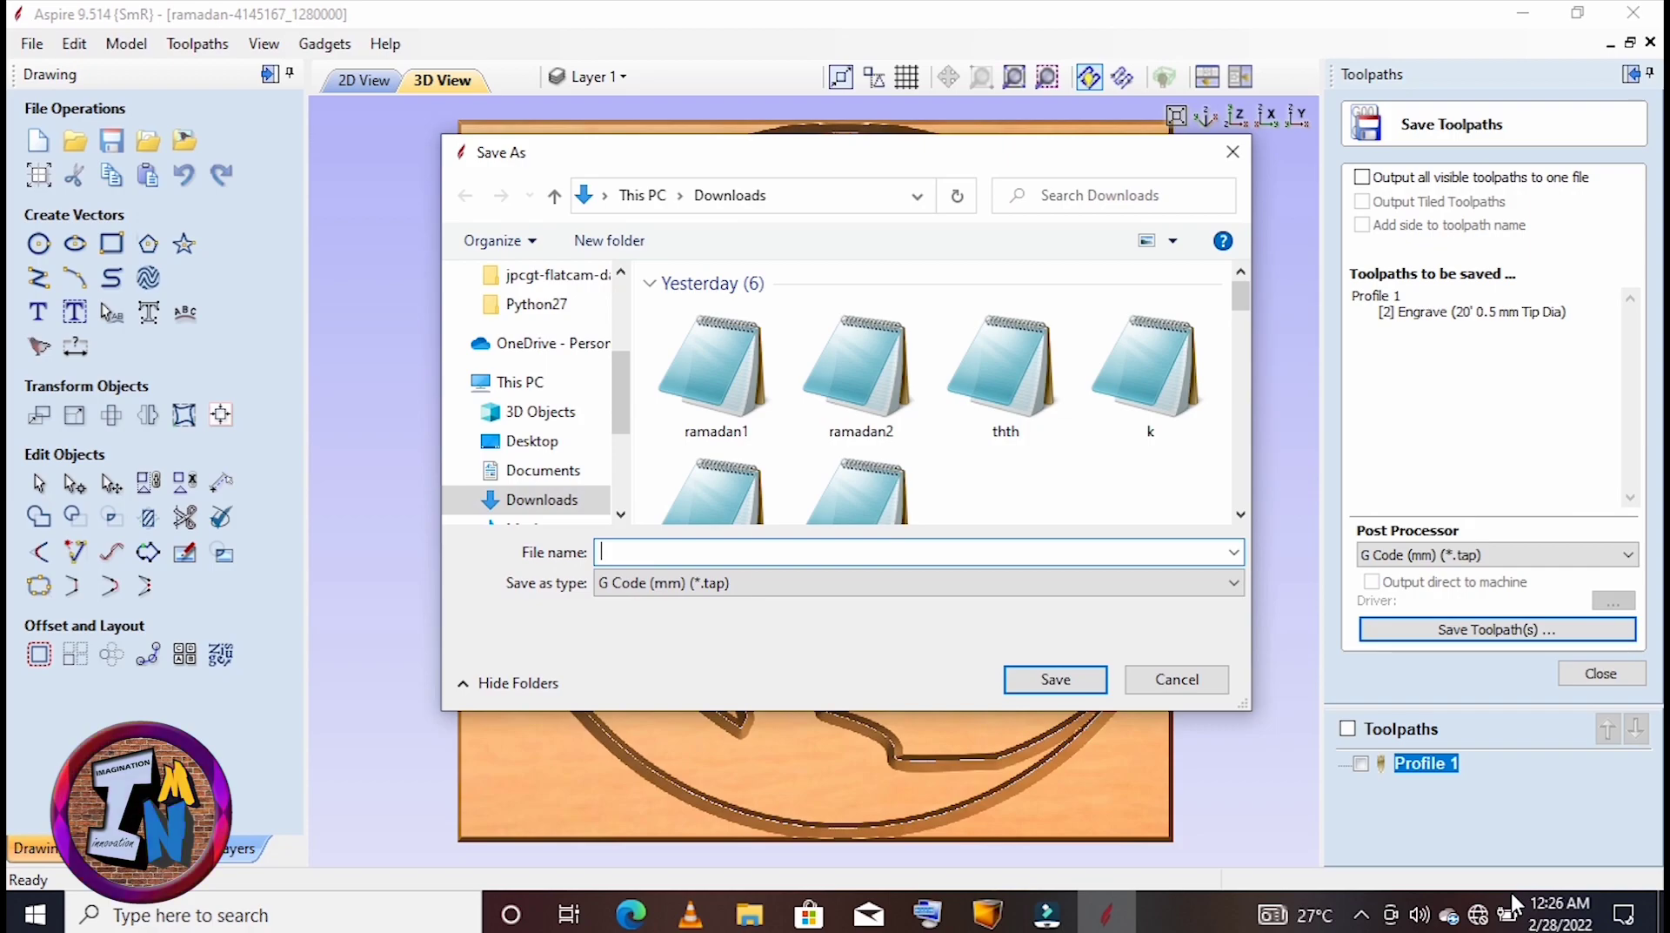
type("test")
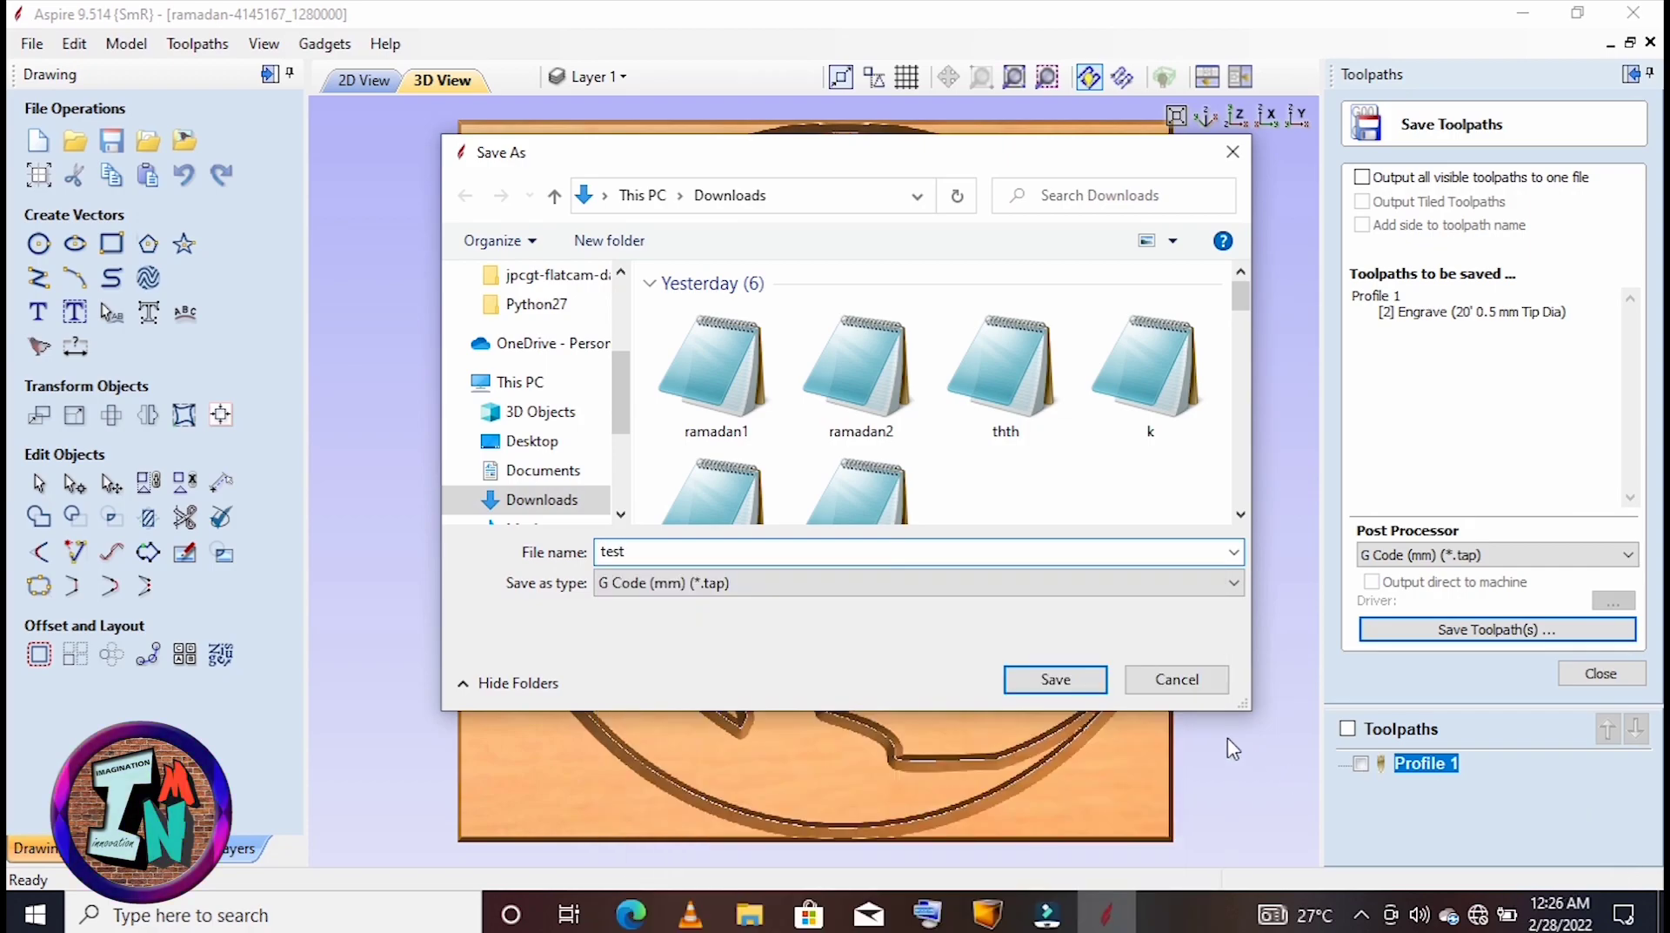
left_click(1056, 677)
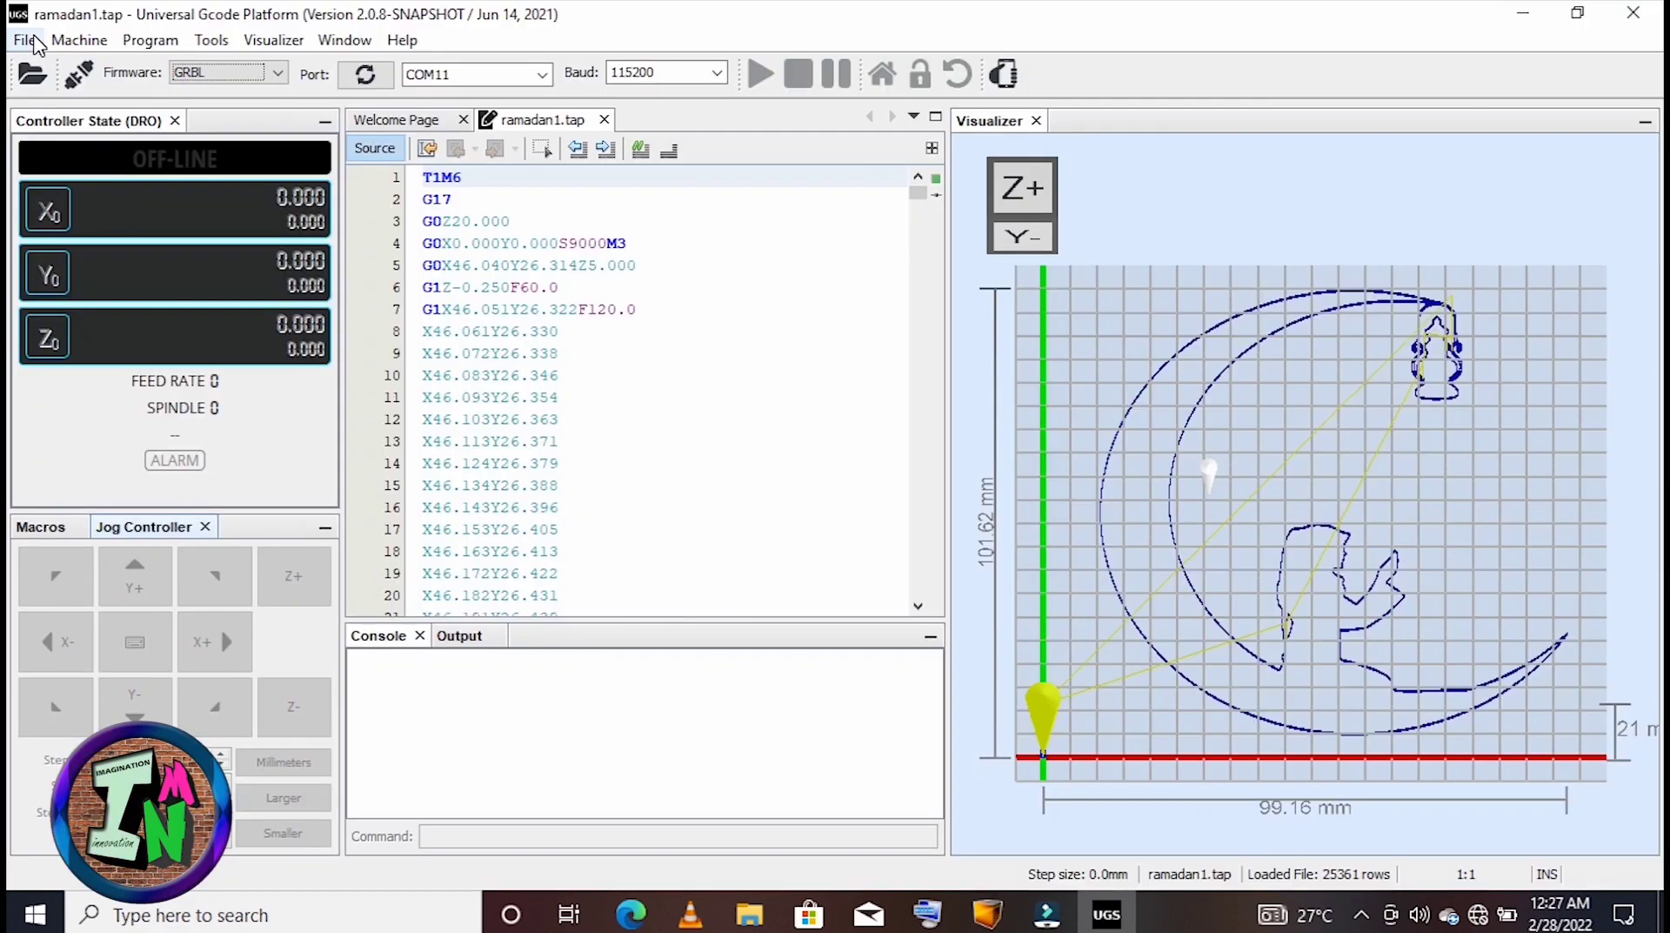
Open test.tap from Downloads, showing its 39973-row G-code and toolpath preview.
left_click(25, 40)
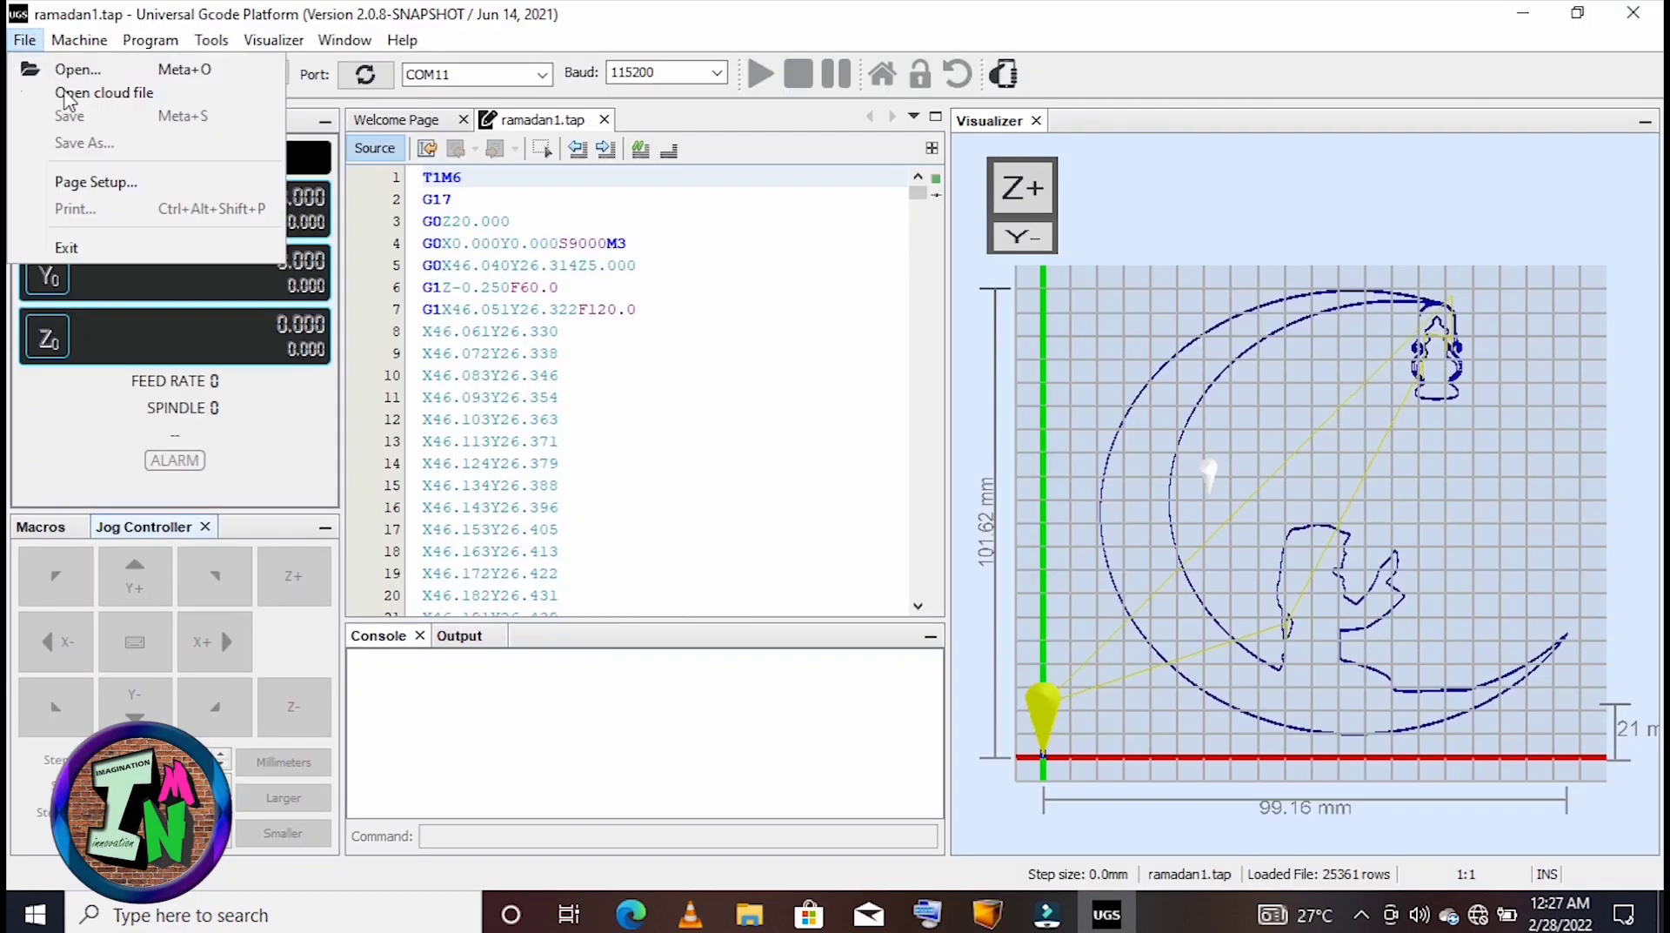
left_click(96, 71)
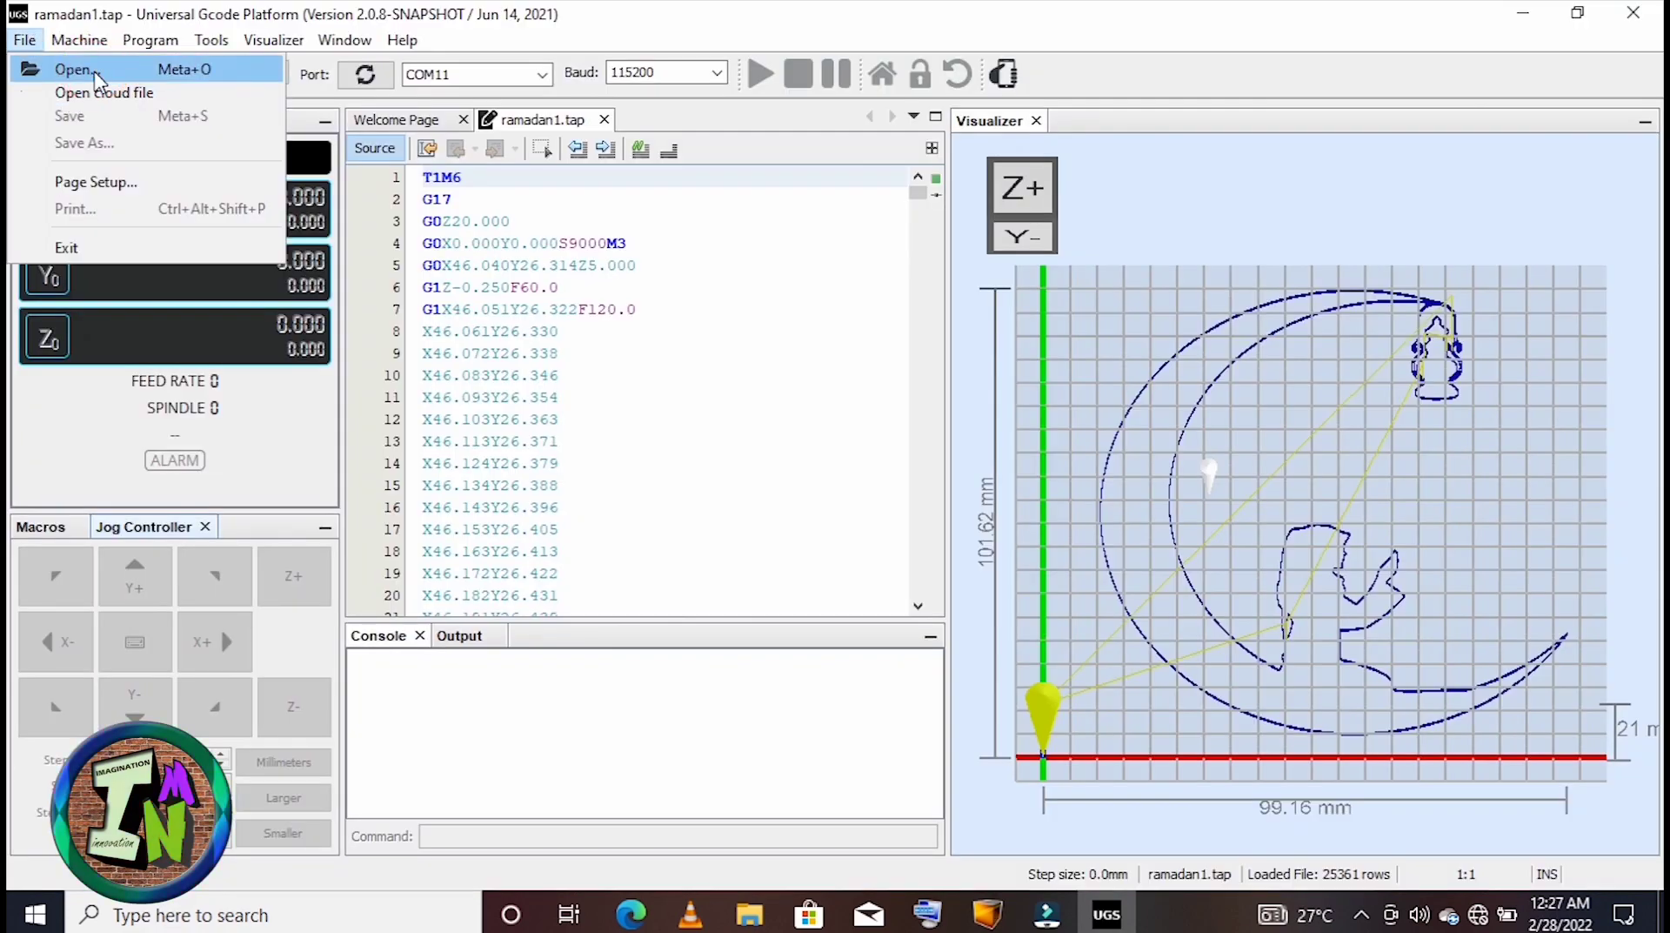
left_click(95, 74)
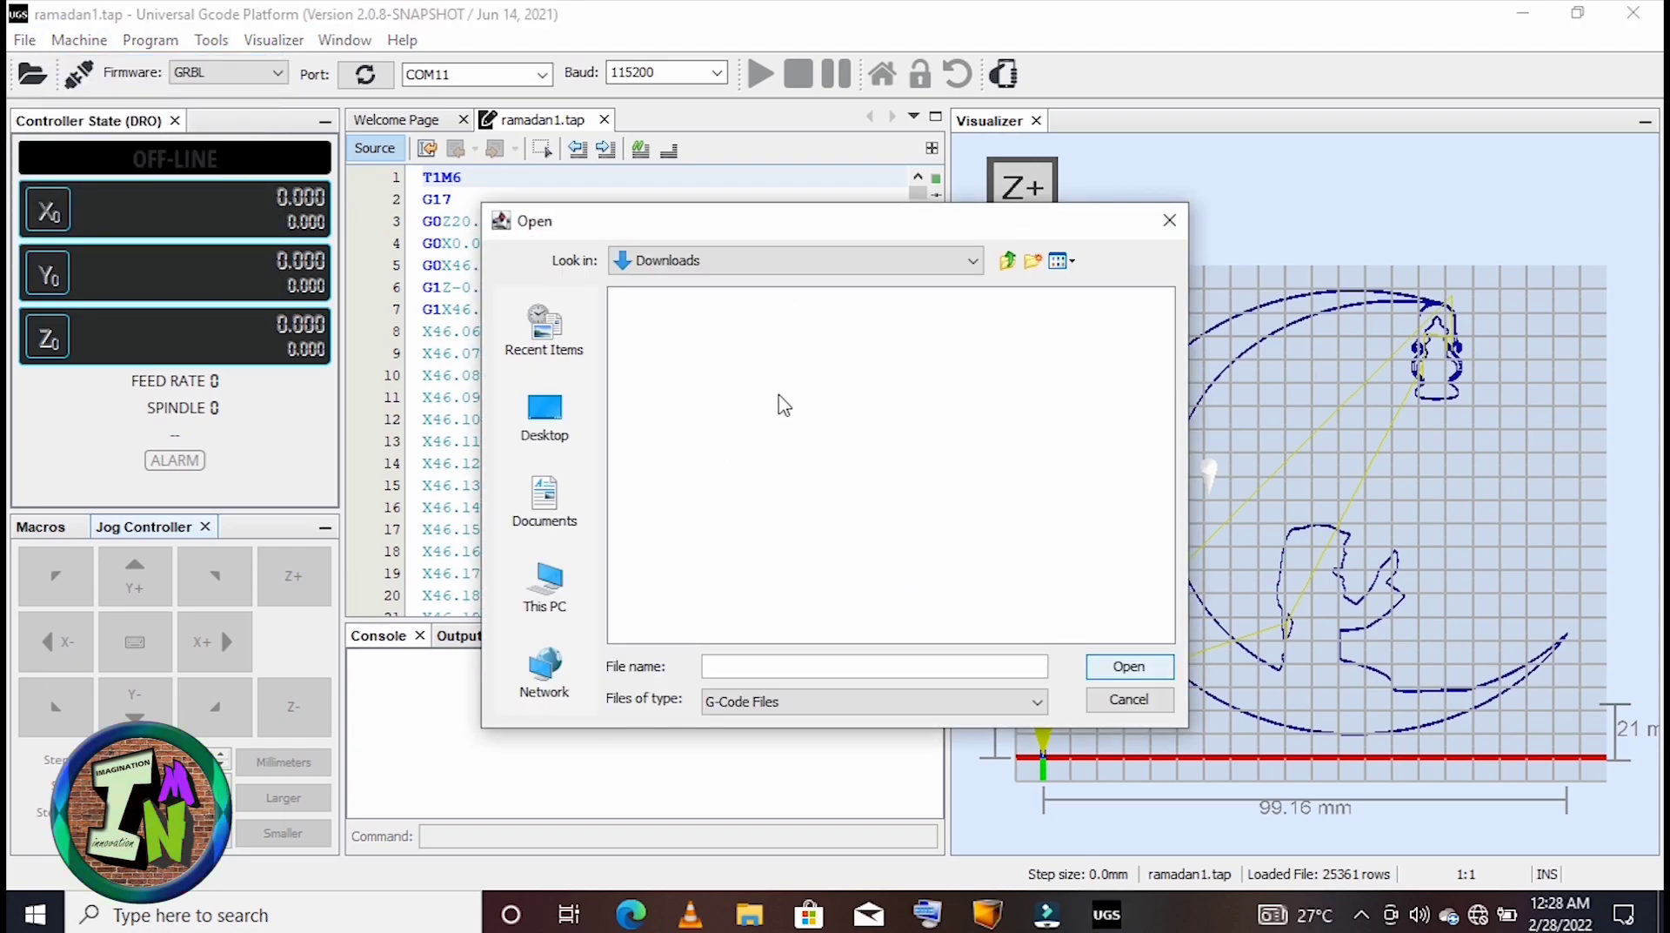
left_click_drag(663, 632, 1051, 633)
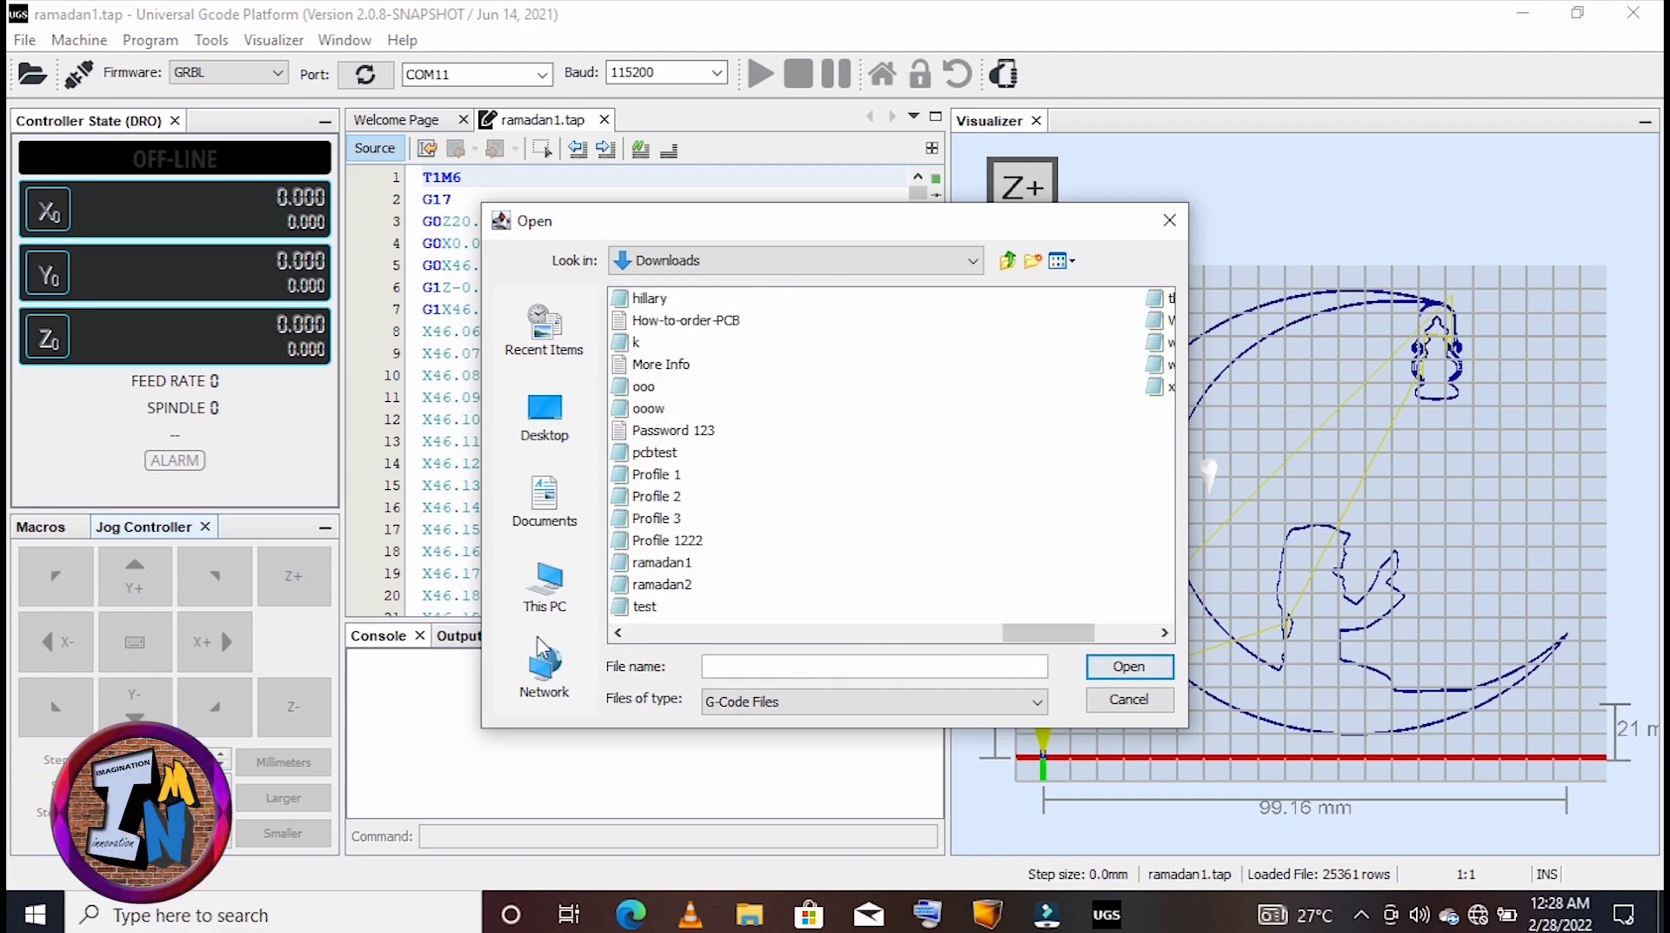
left_click(645, 606)
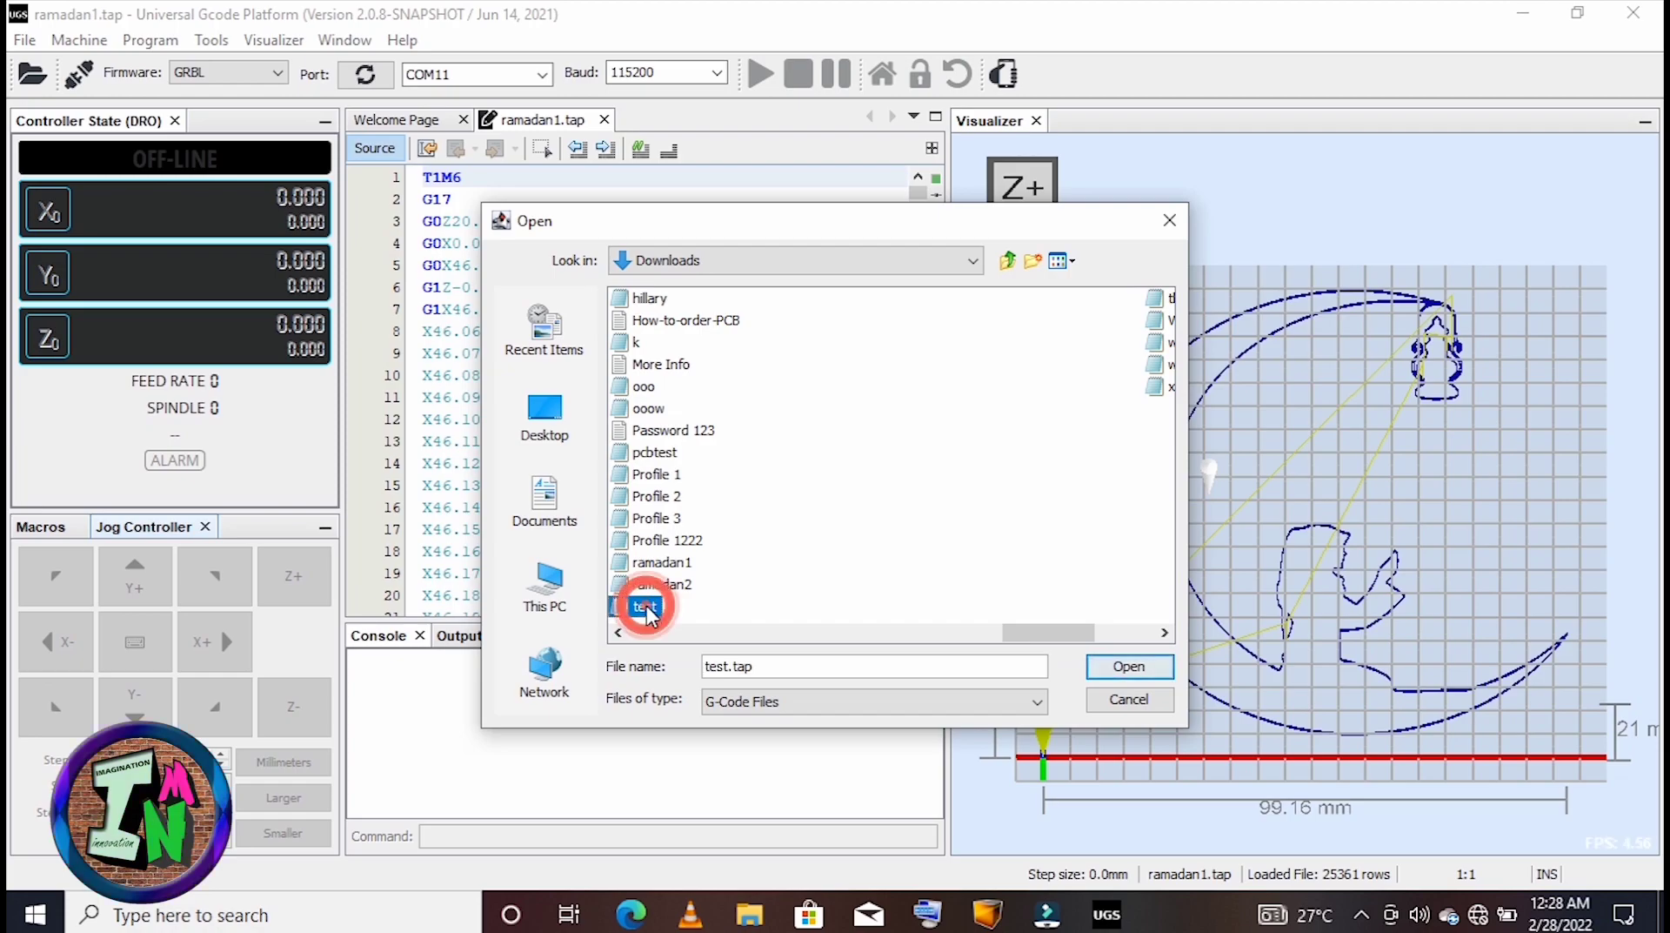
left_click(1162, 671)
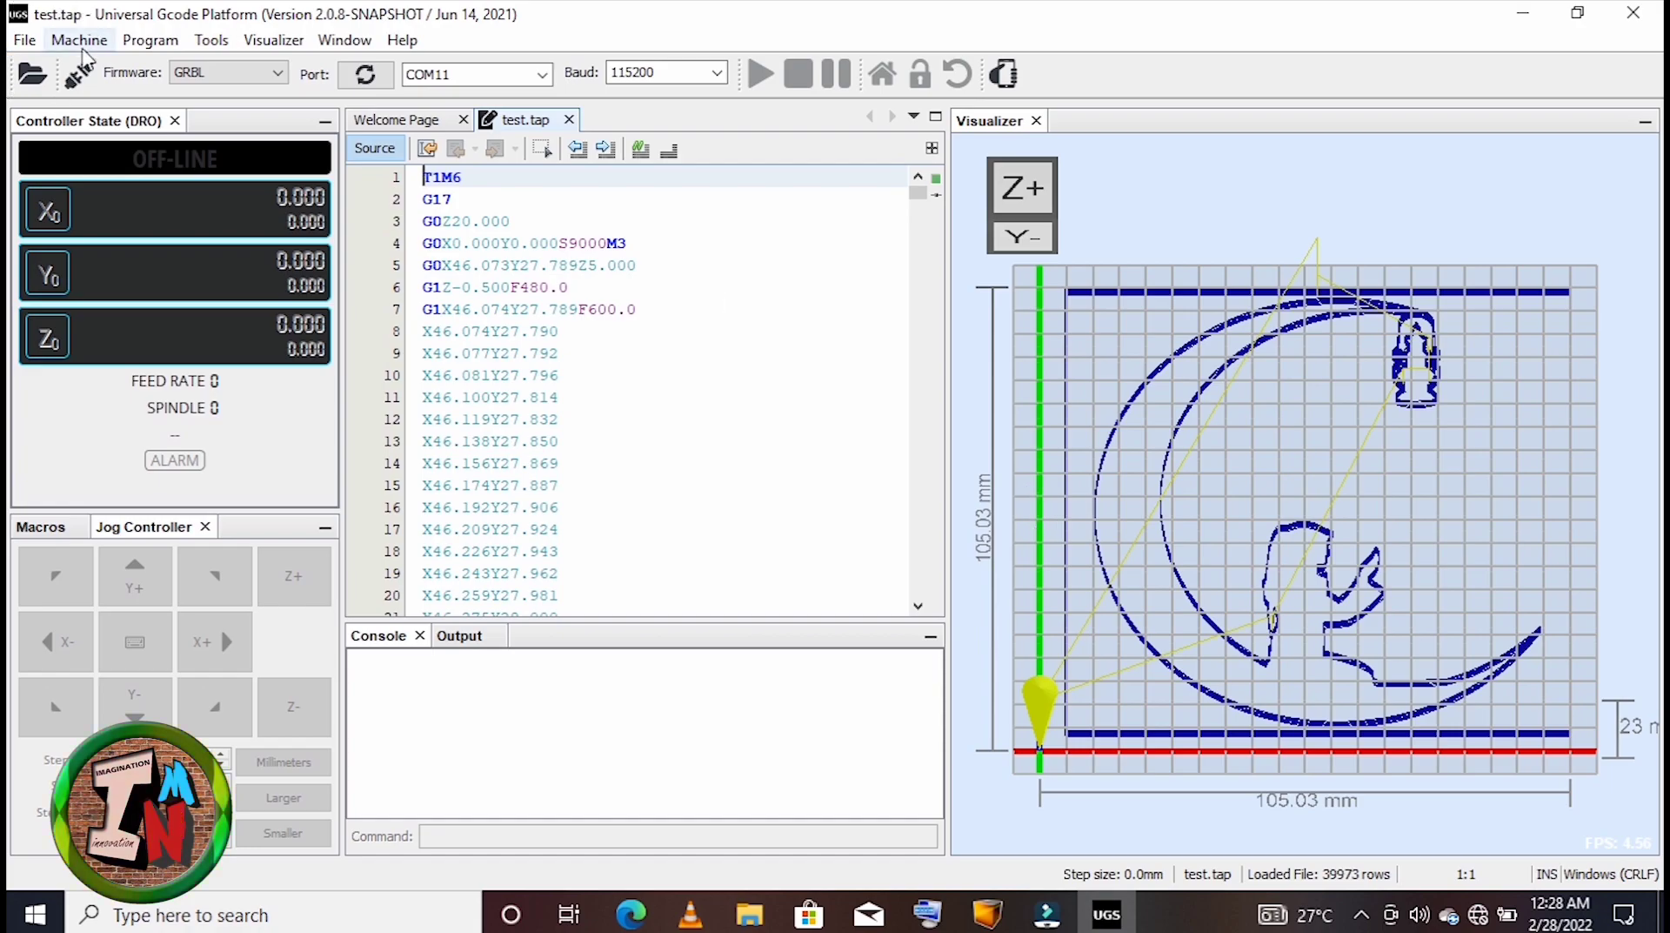
Open ramadan1.tap from Downloads in place of test.tap, then connect to the CNC machine.
left_click(26, 40)
mouse_move(78, 40)
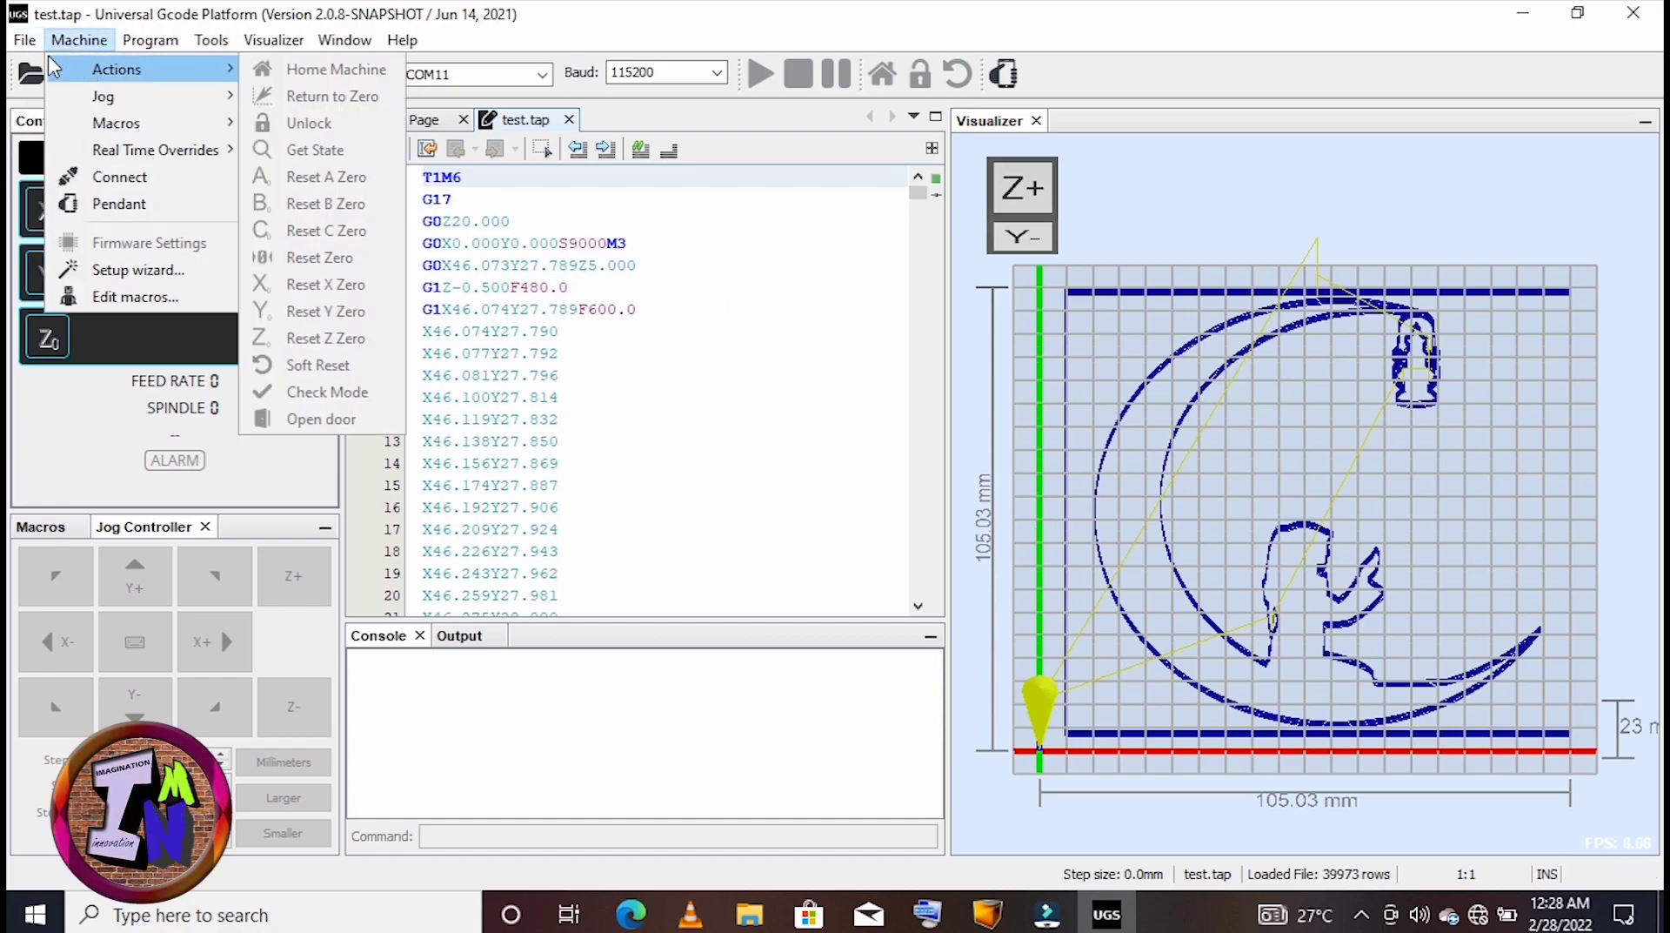
mouse_move(26, 42)
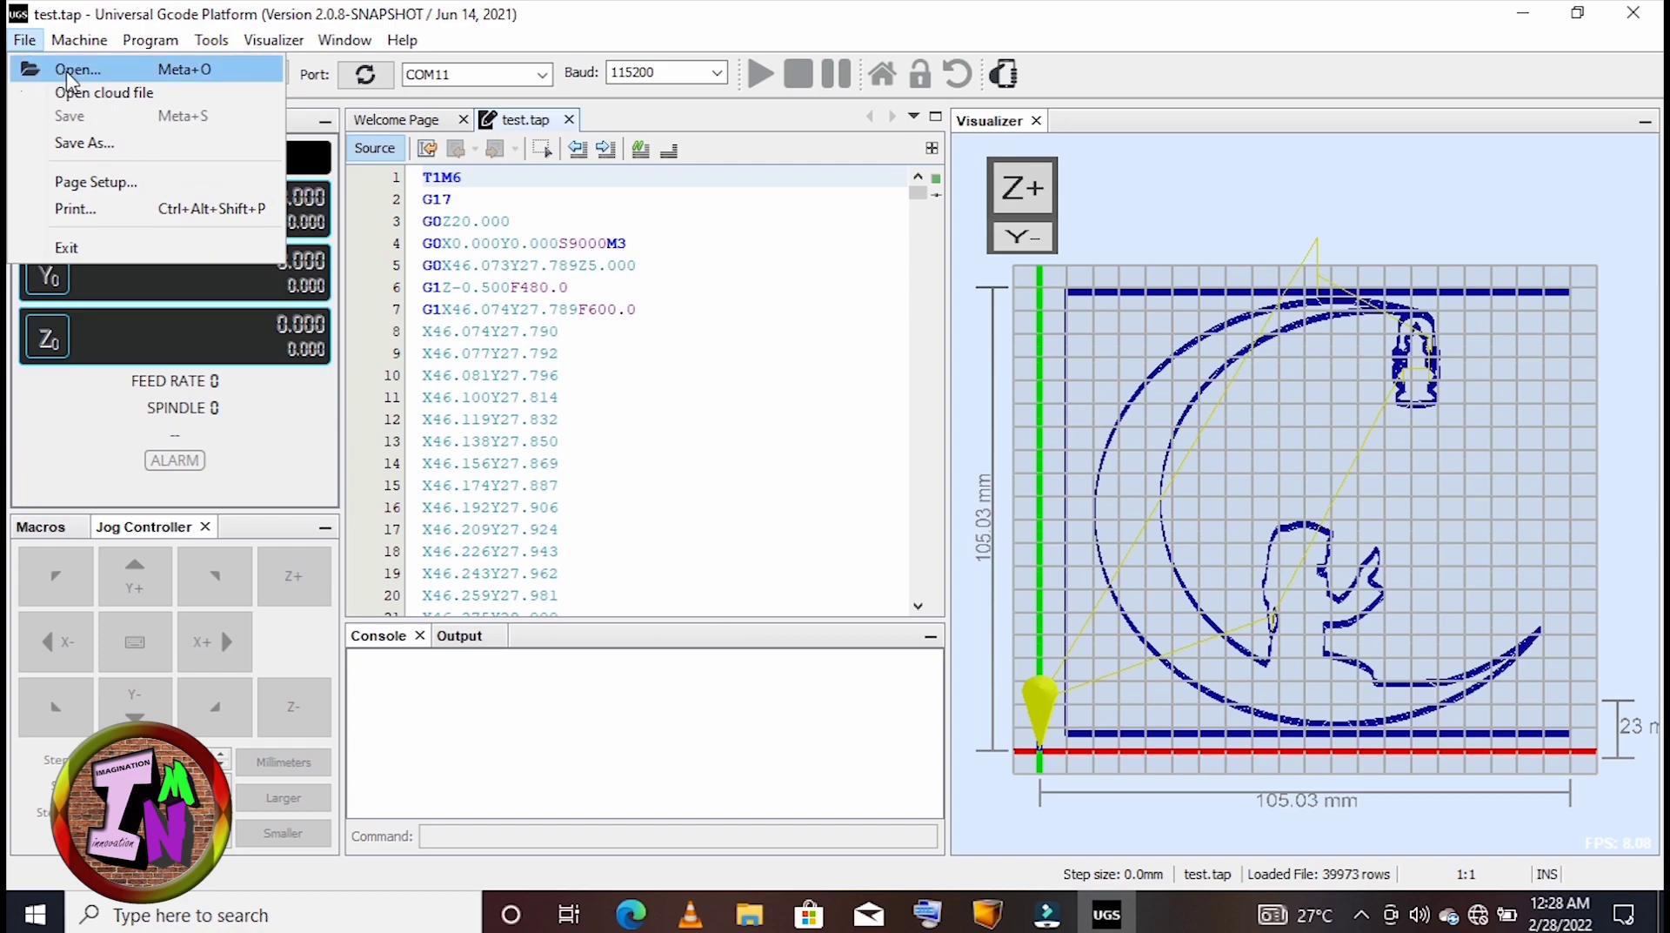
left_click(65, 68)
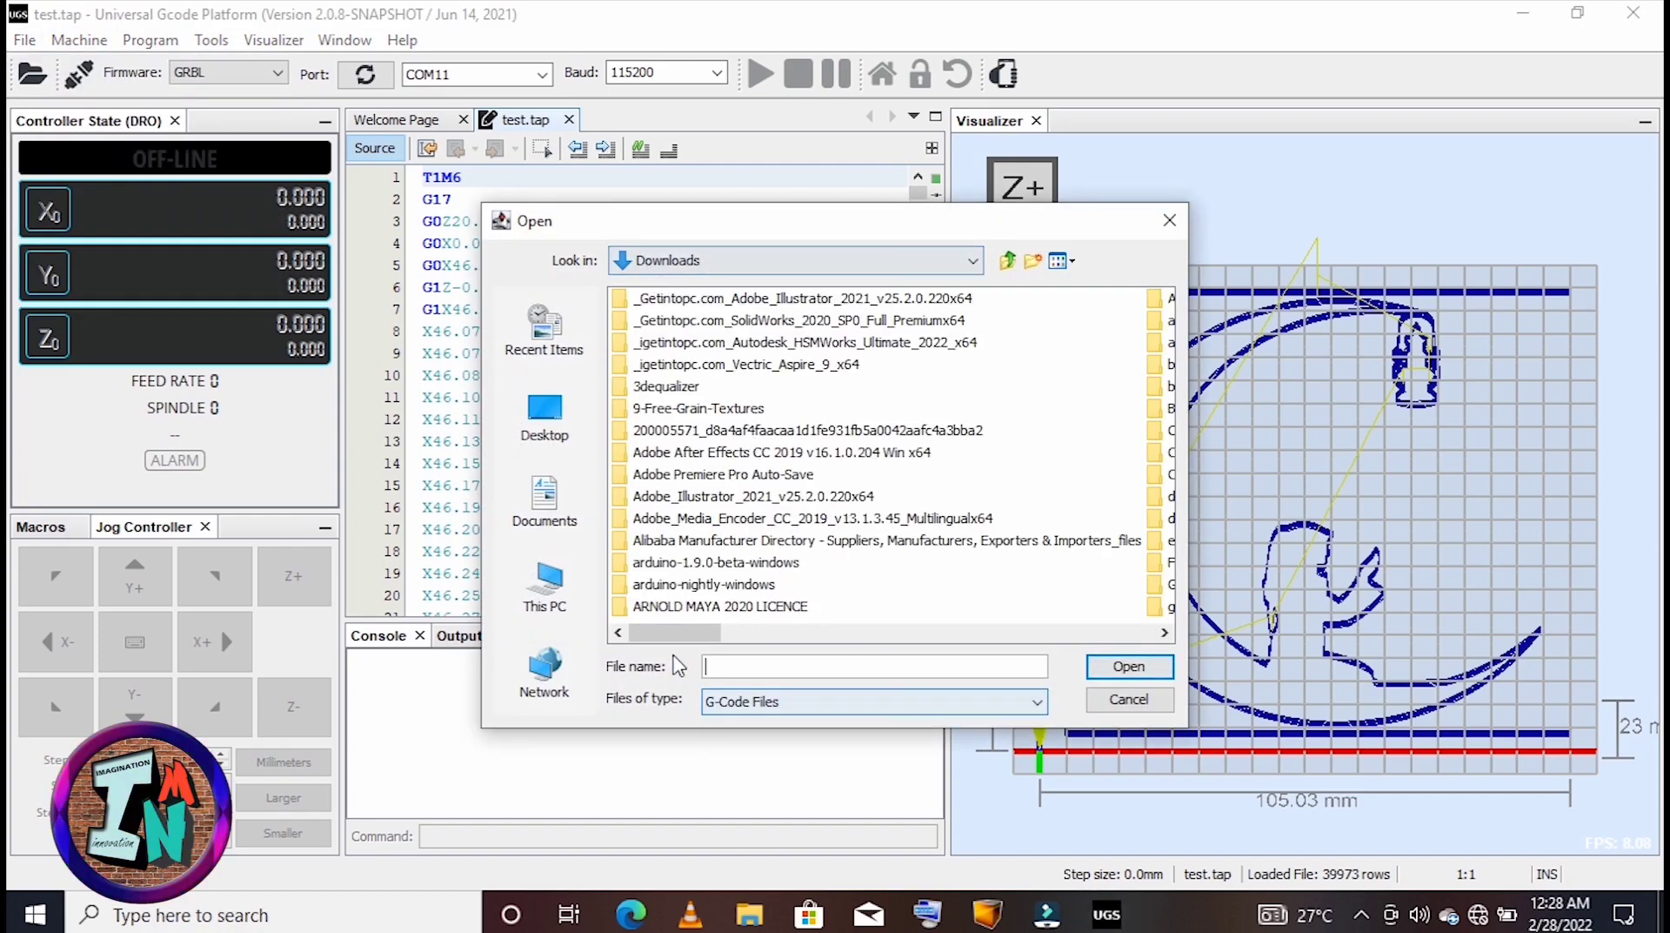
left_click_drag(675, 633, 1039, 633)
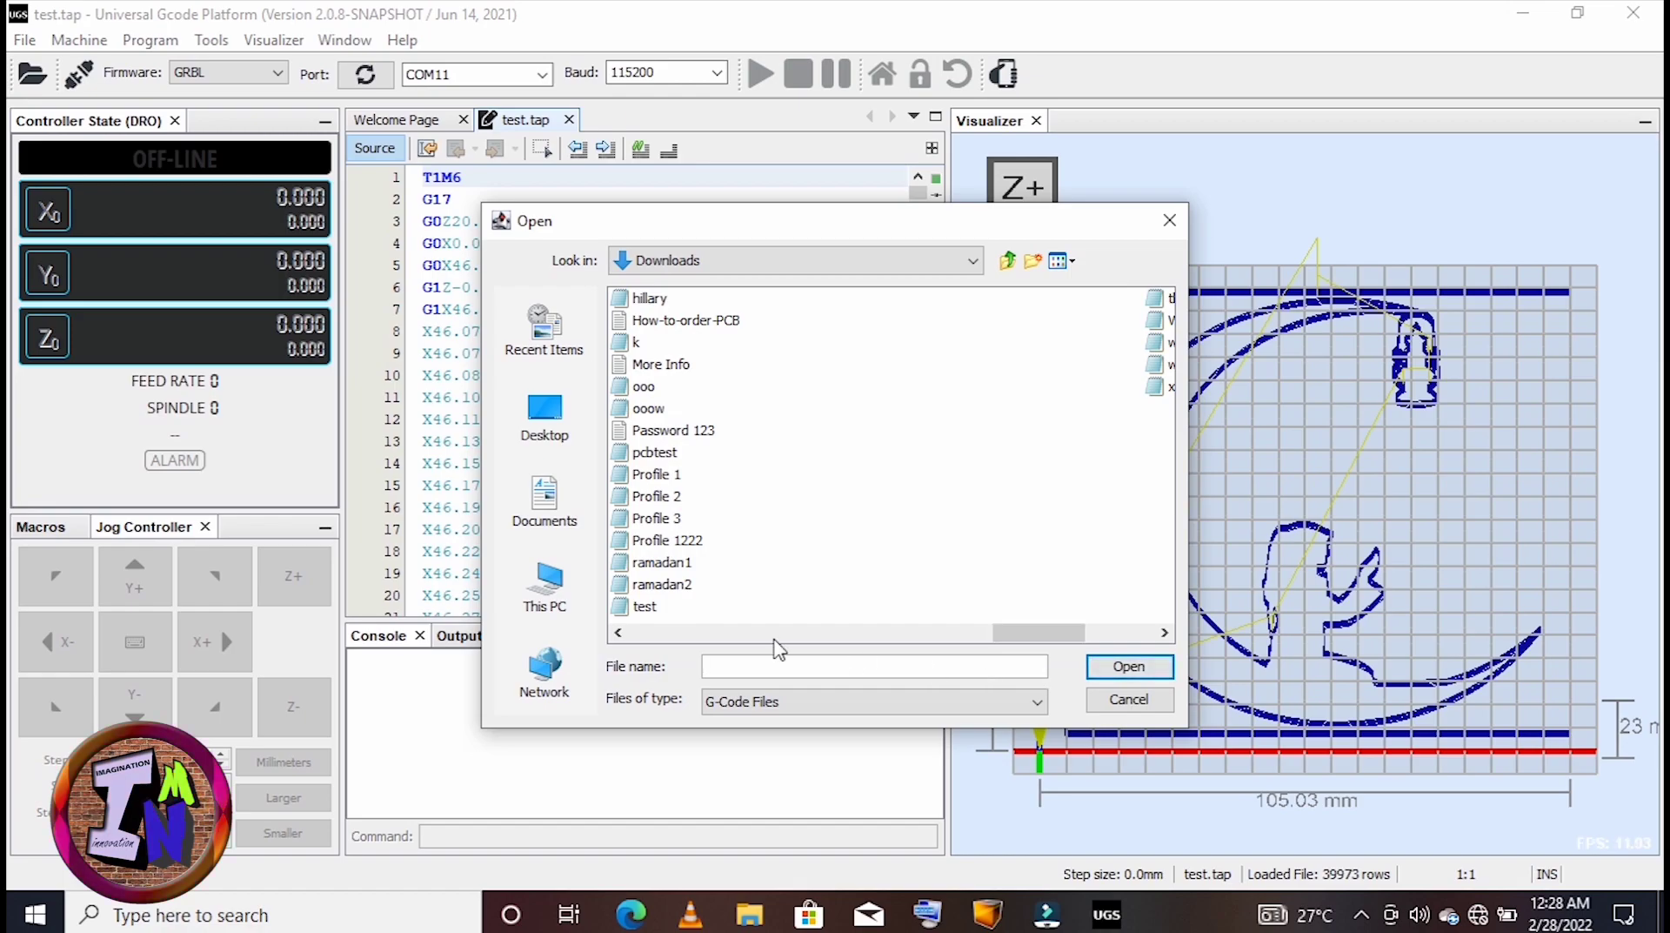
left_click(662, 564)
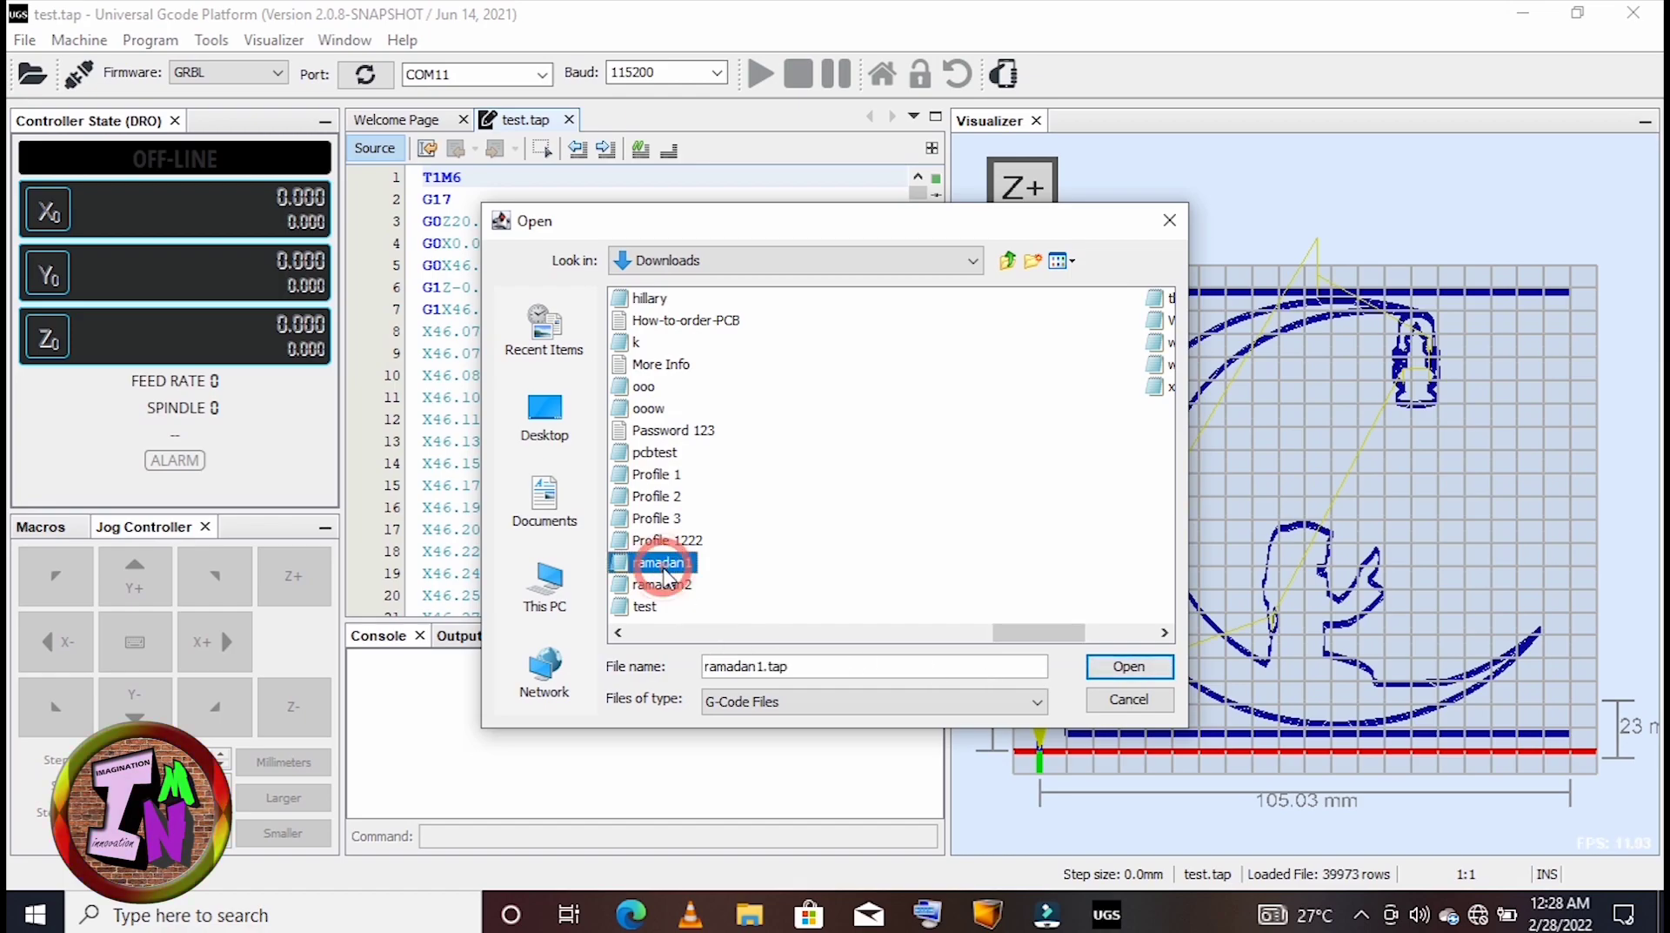
left_click(1135, 671)
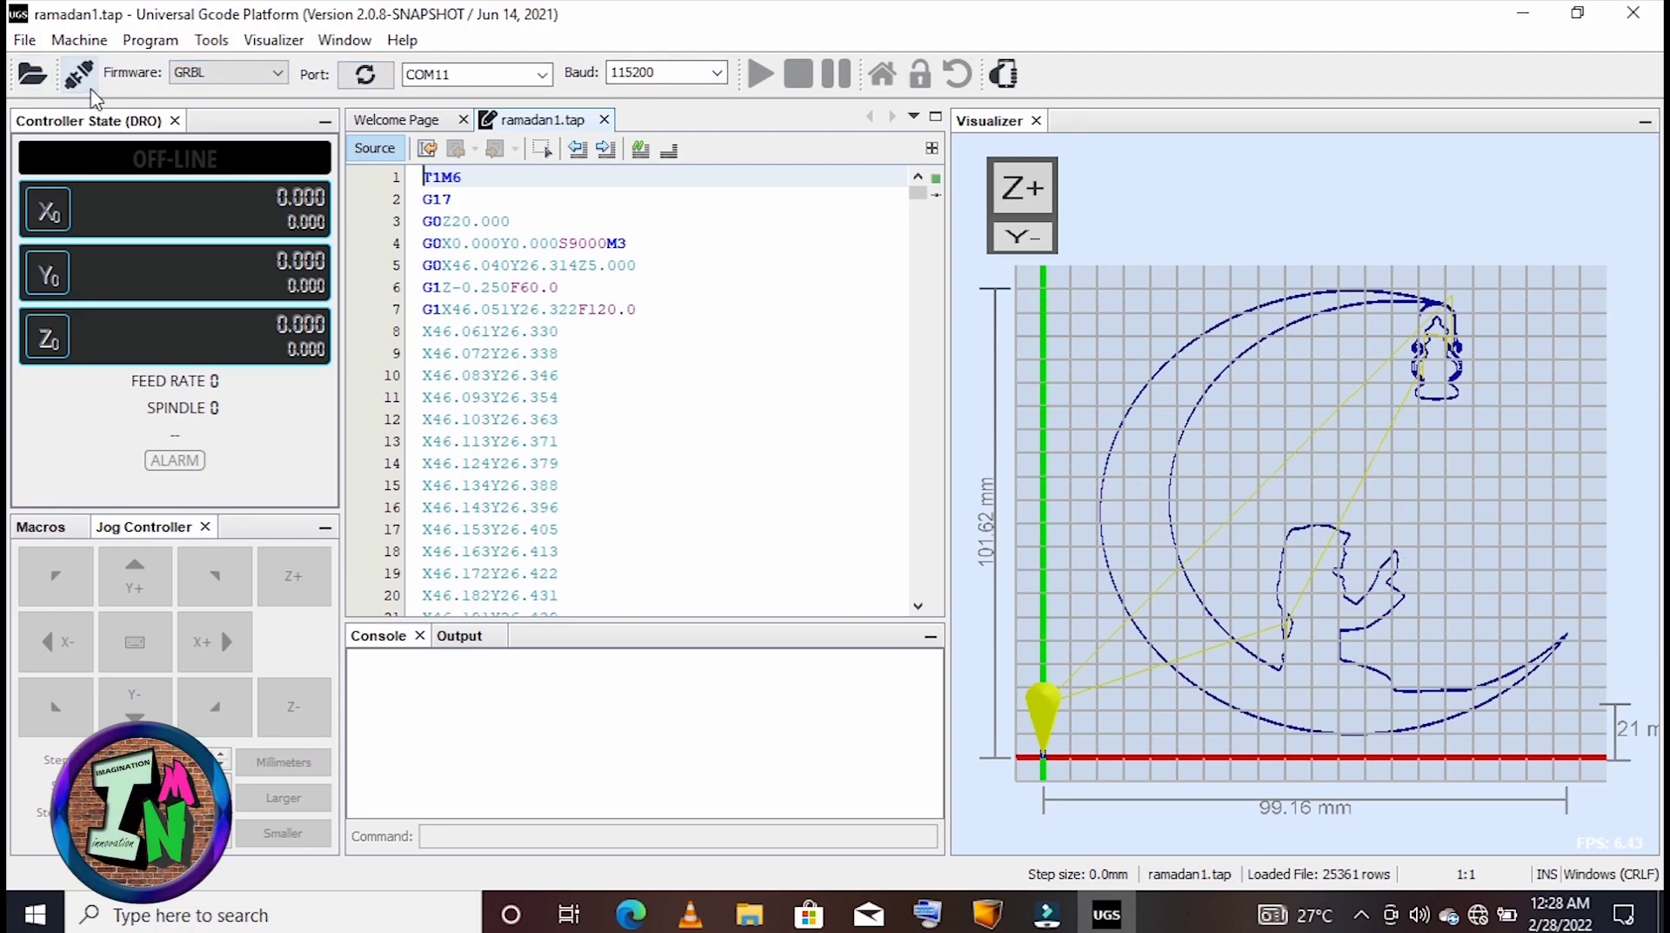
left_click(80, 77)
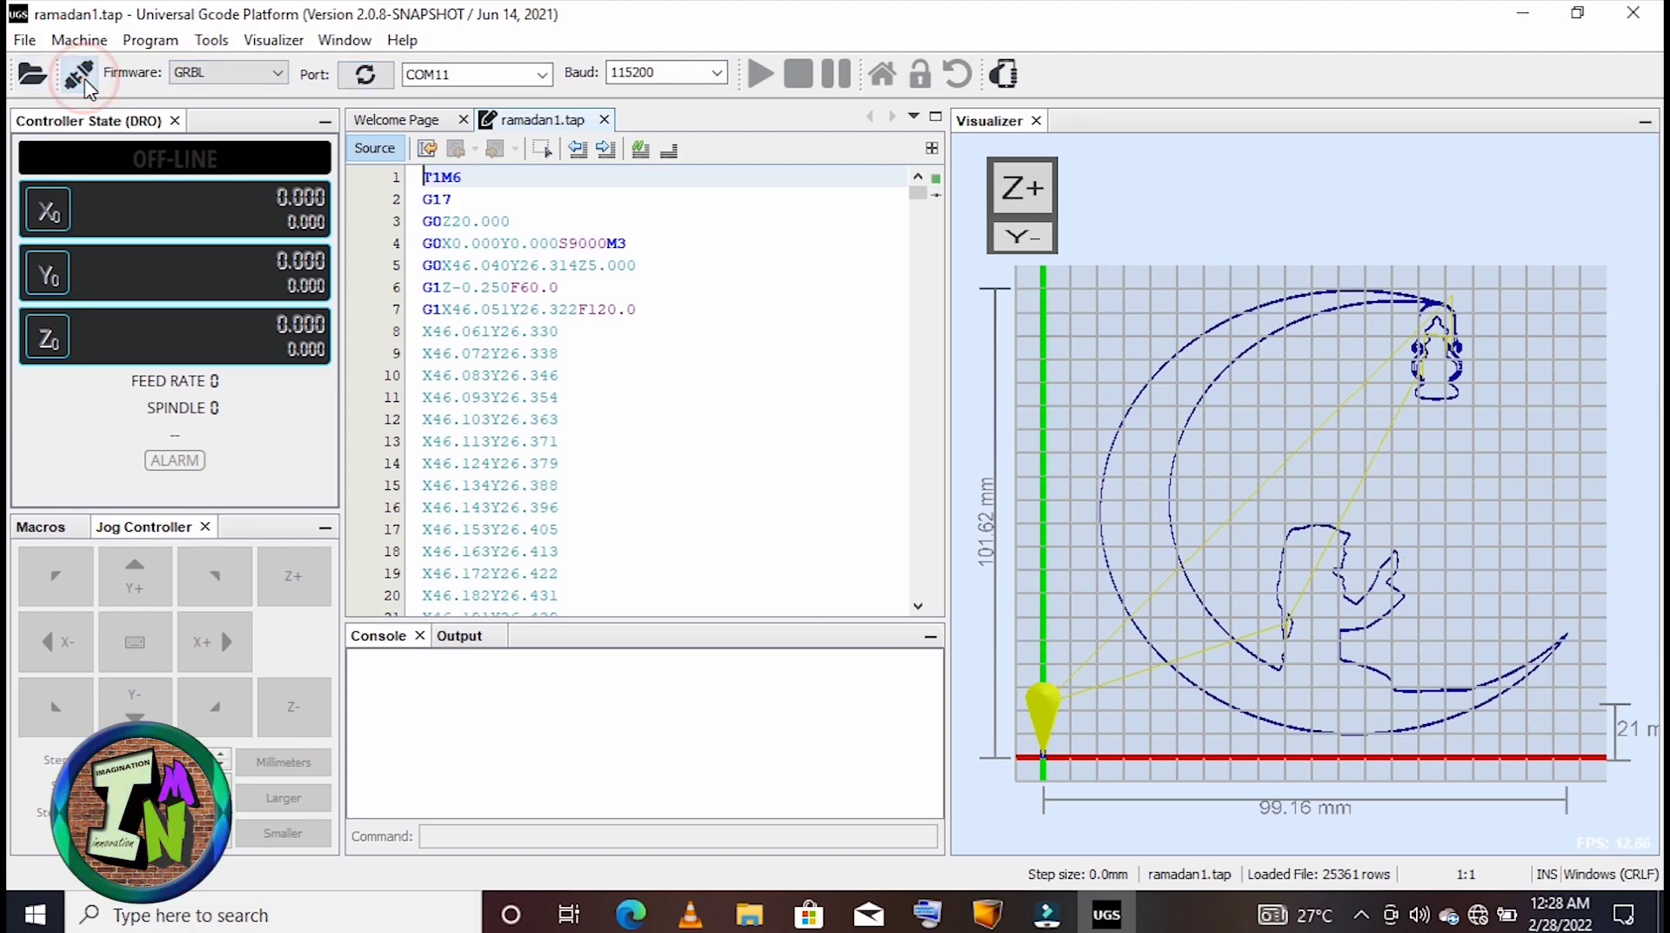